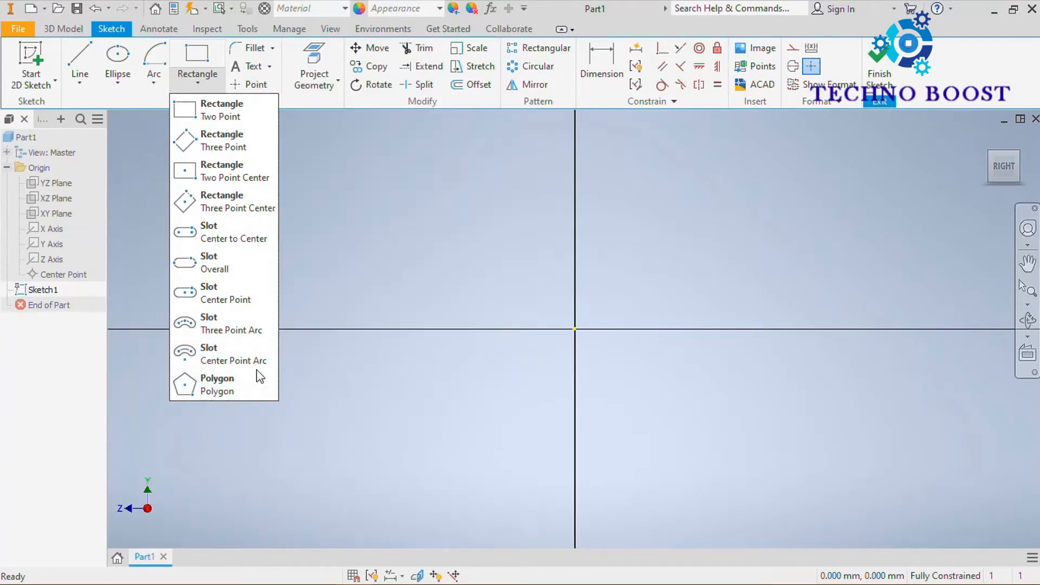
Draw a two-point rectangle about 184 mm wide and 149 mm high with its first corner at the origin.
click(226, 109)
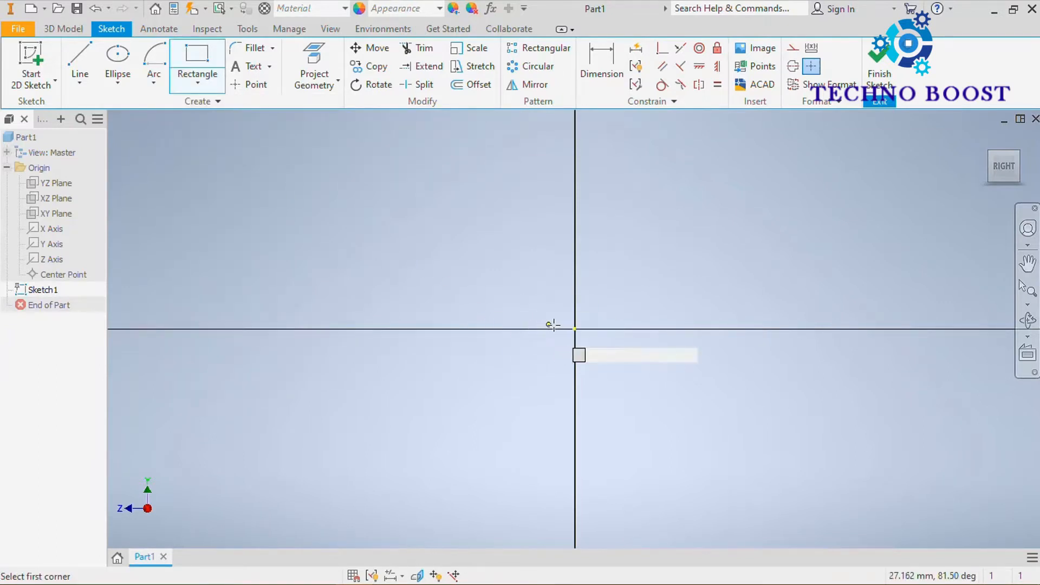
click(575, 328)
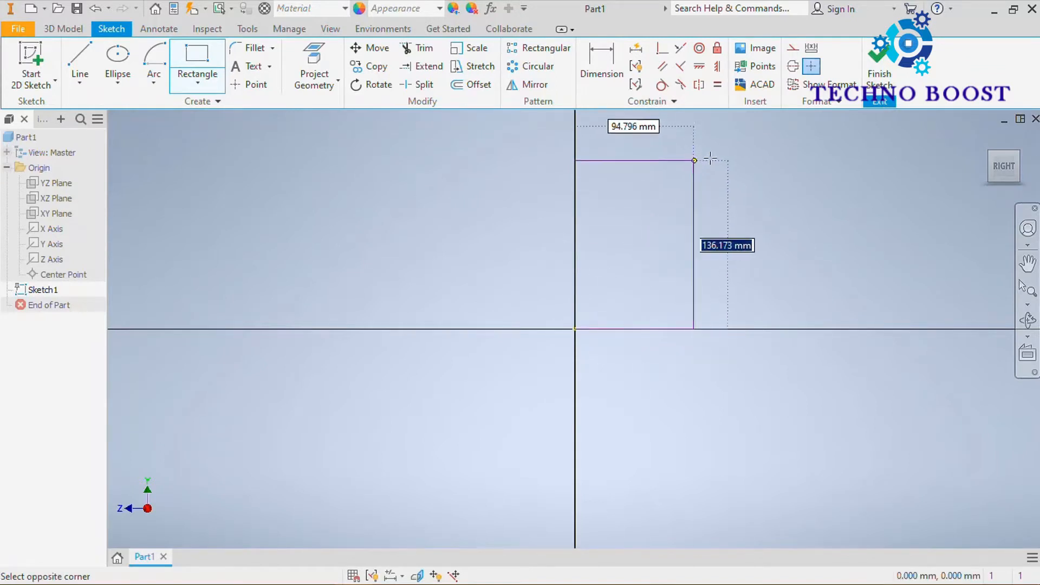
click(802, 146)
Dimension the rectangle to 100 mm high and 200 mm wide.
middle_drag(715, 244, 627, 355)
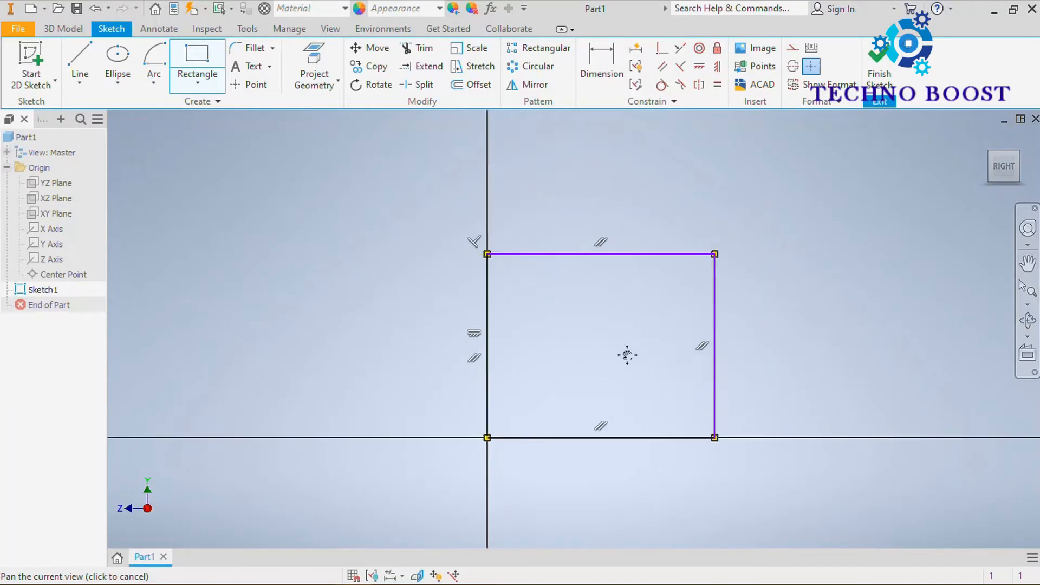
middle_drag(575, 304, 580, 304)
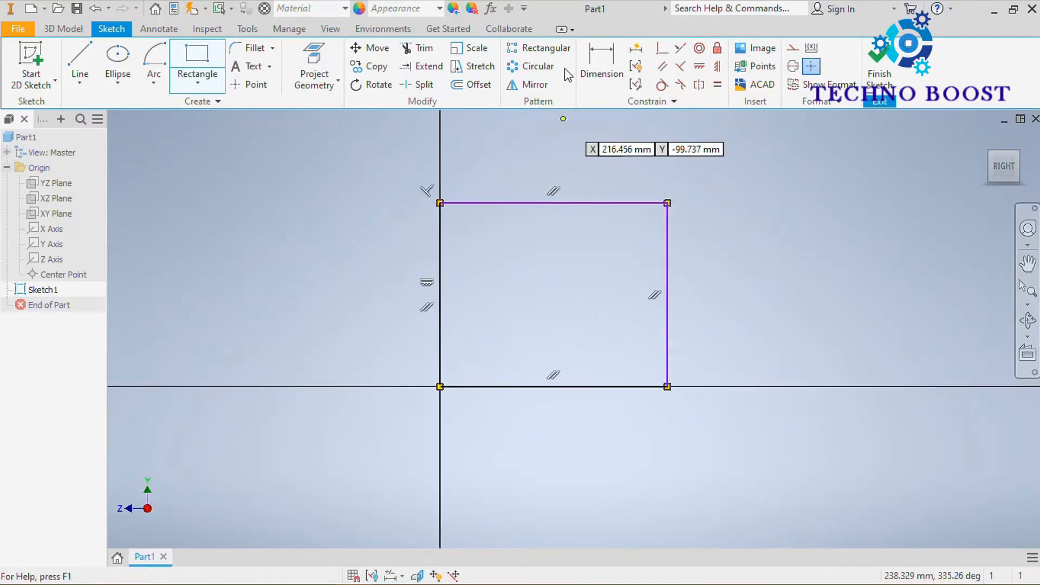
click(598, 60)
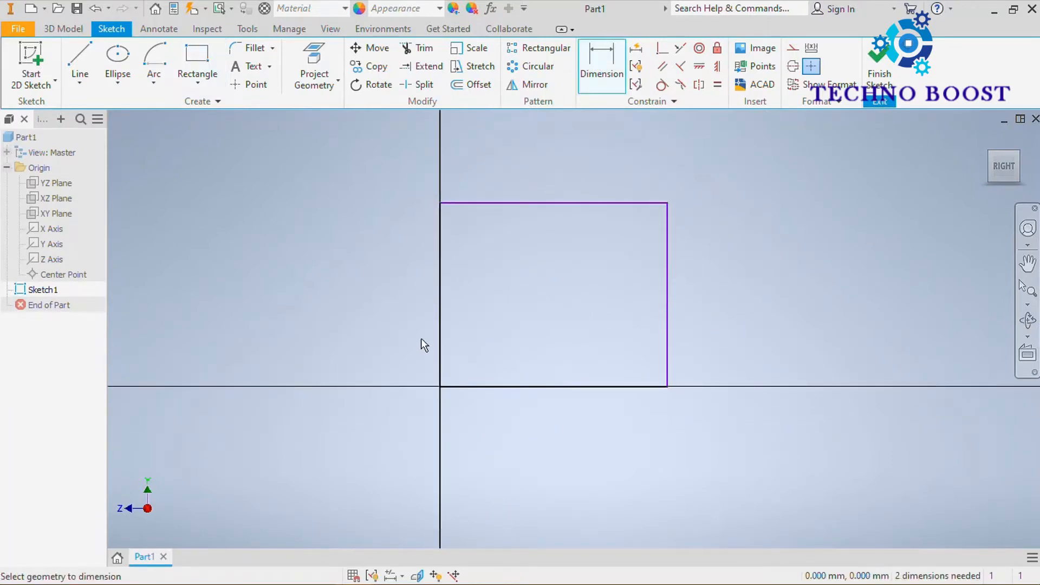
click(444, 322)
click(387, 299)
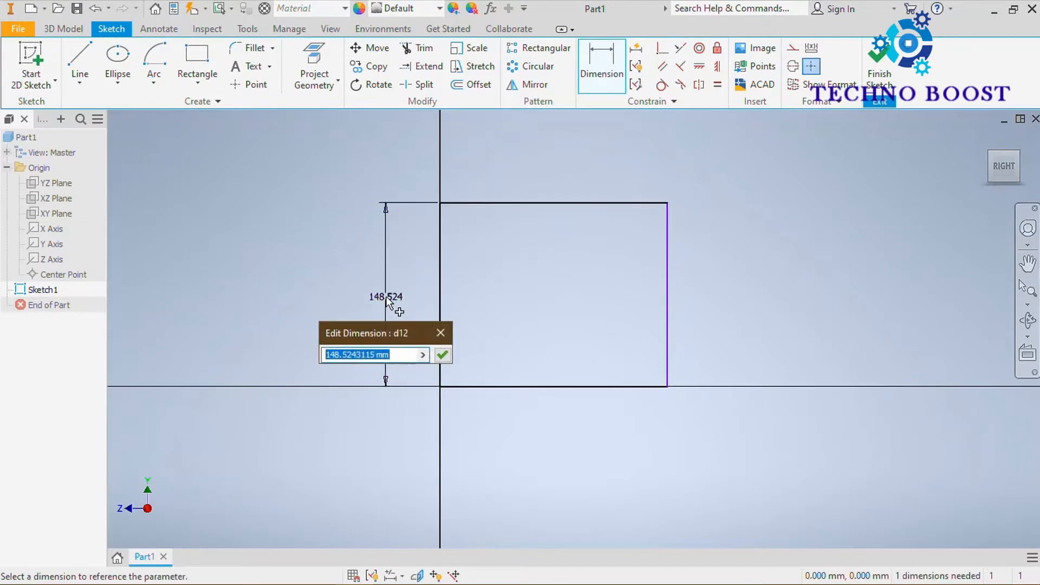
text(100)
key(Return)
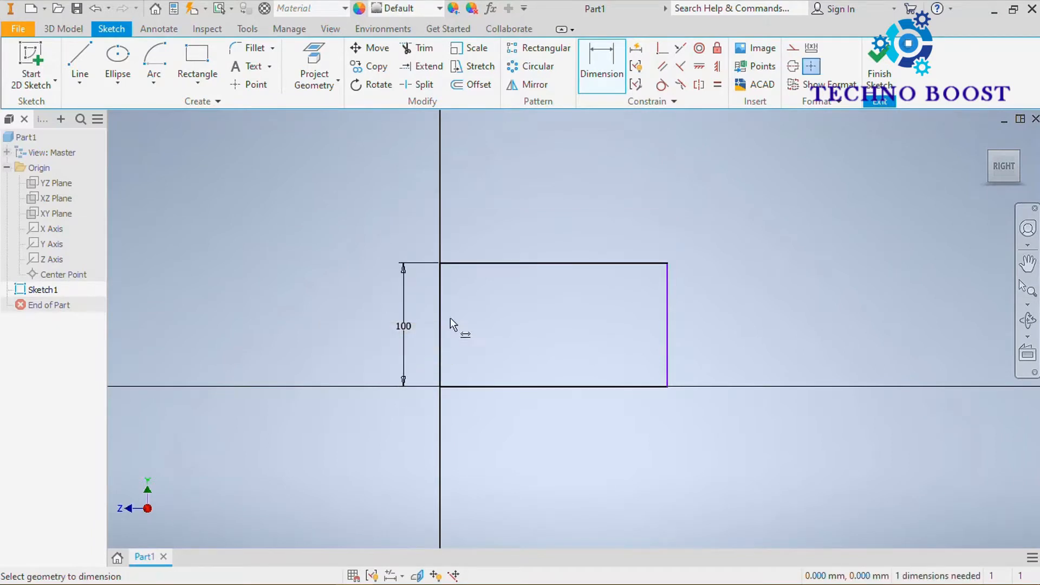
click(538, 387)
click(520, 415)
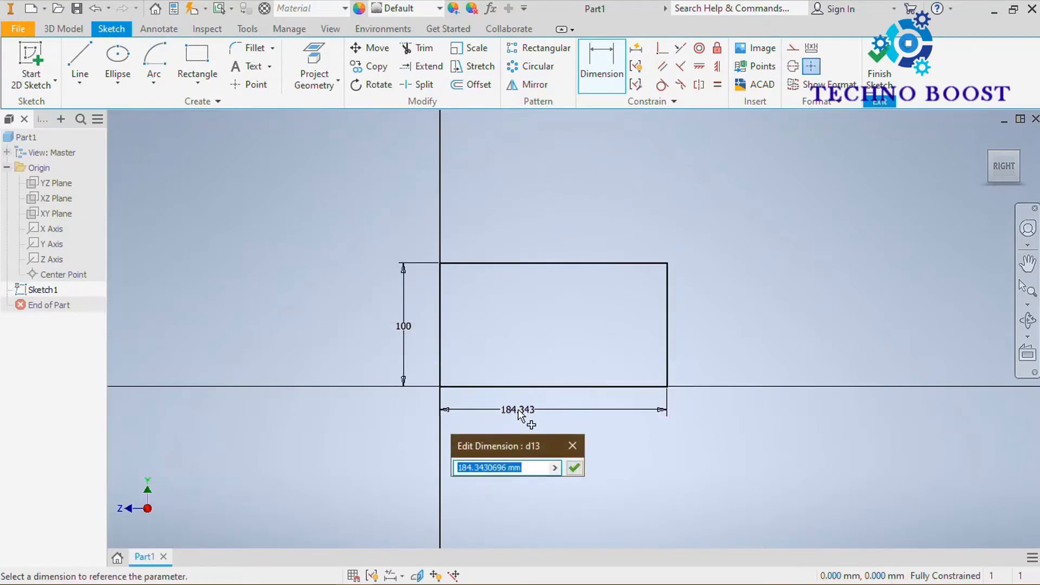
text(200)
key(Return)
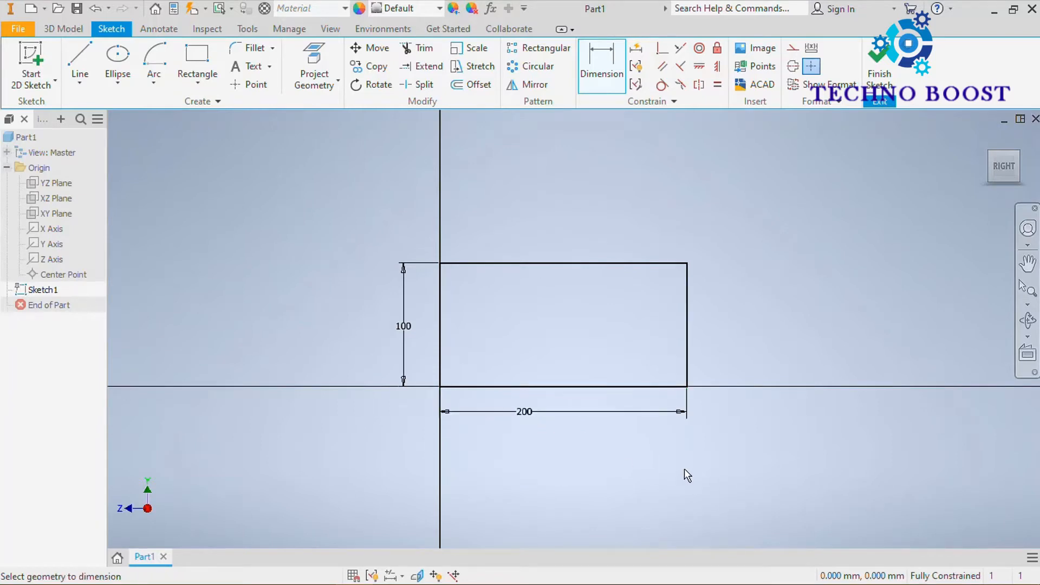
Draw a second two-point rectangle above the first one, 100 mm high and 200 mm wide.
middle_drag(518, 289, 479, 323)
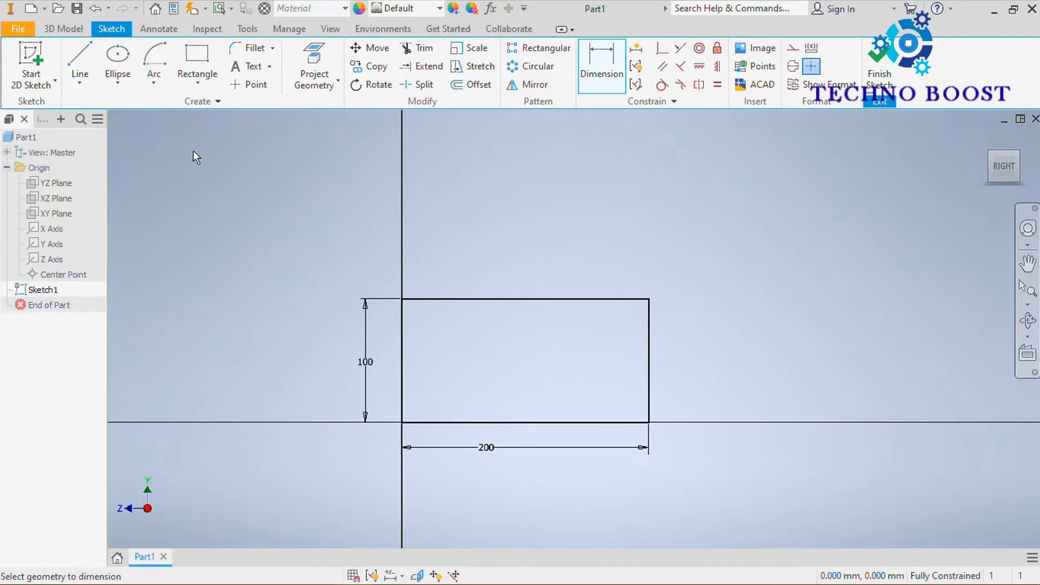
click(203, 56)
middle_drag(543, 212, 426, 369)
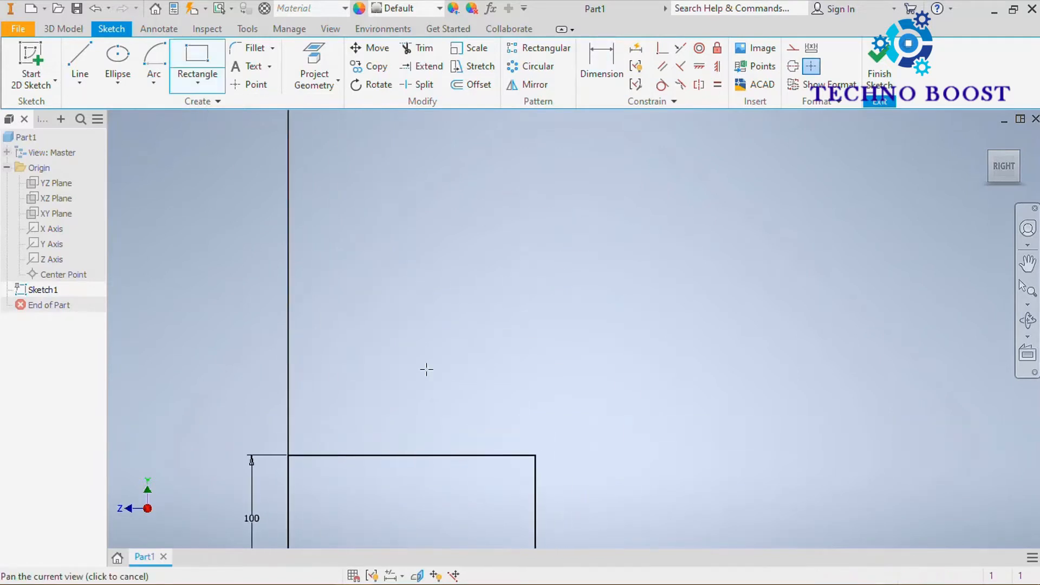
click(431, 344)
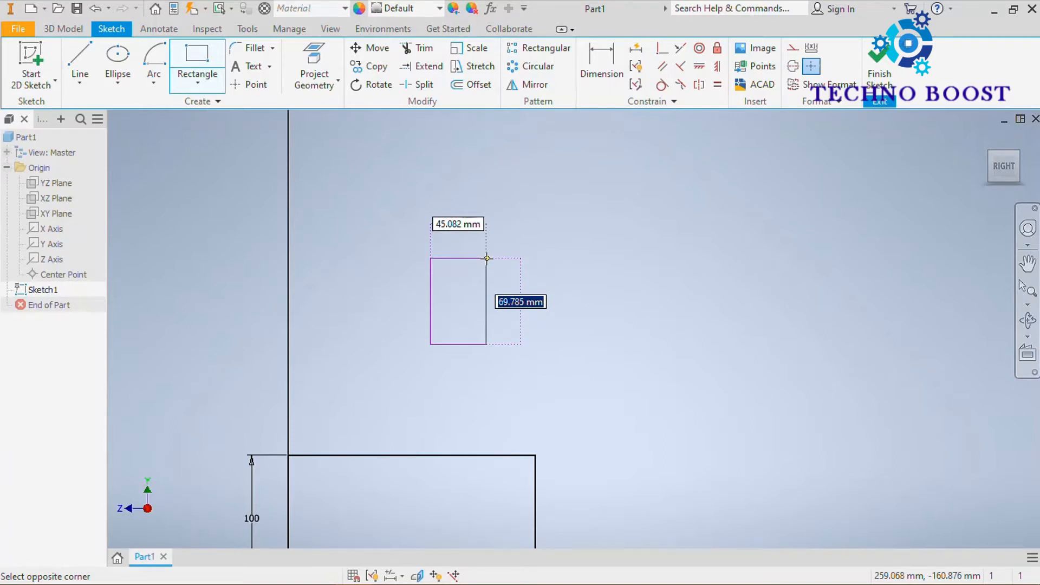
text(100)
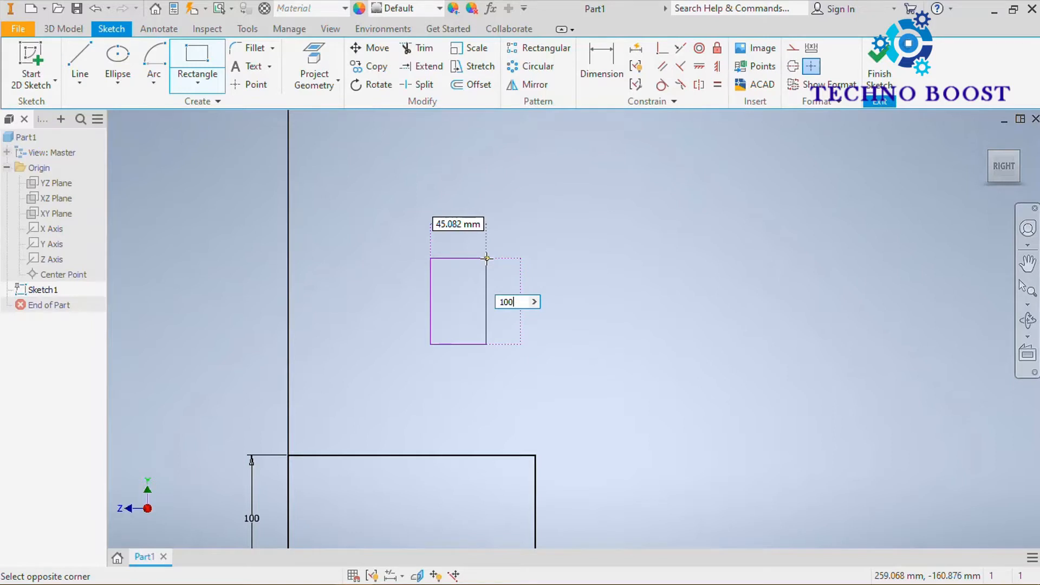
key(Tab)
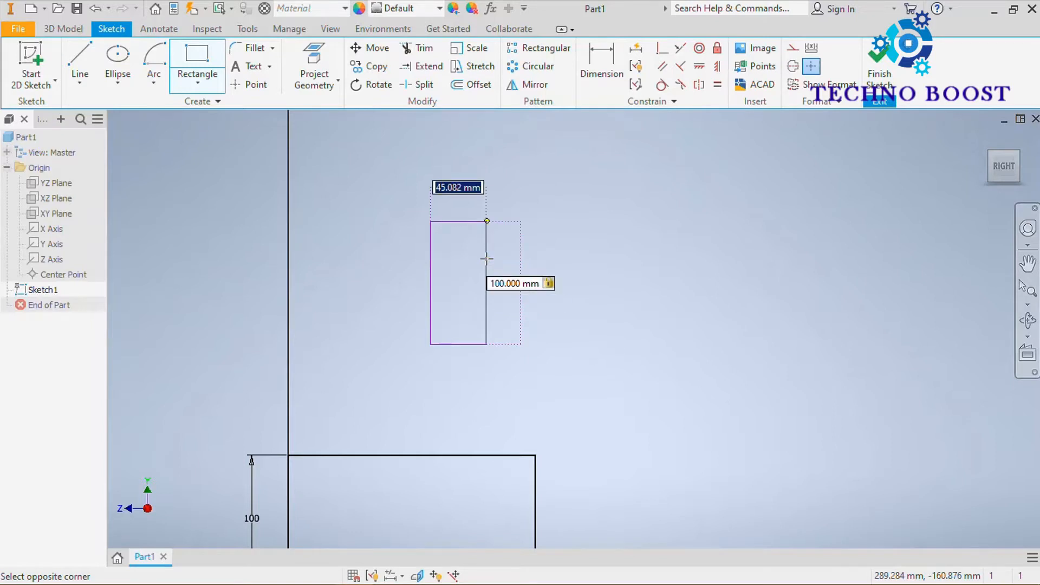
text(200)
key(Return)
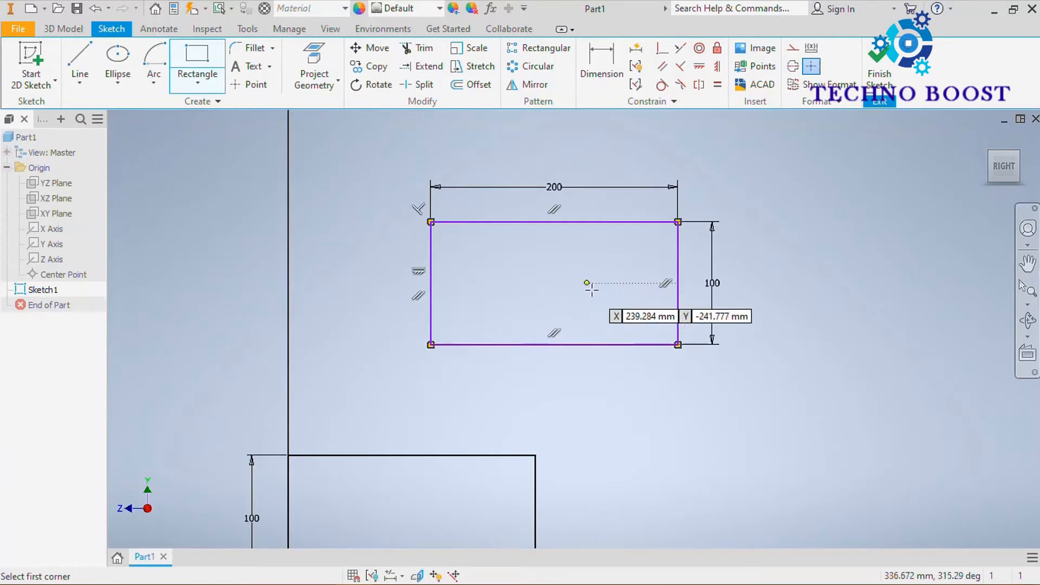
Delete the upper rectangle together with its dimensions.
middle_drag(592, 293, 595, 295)
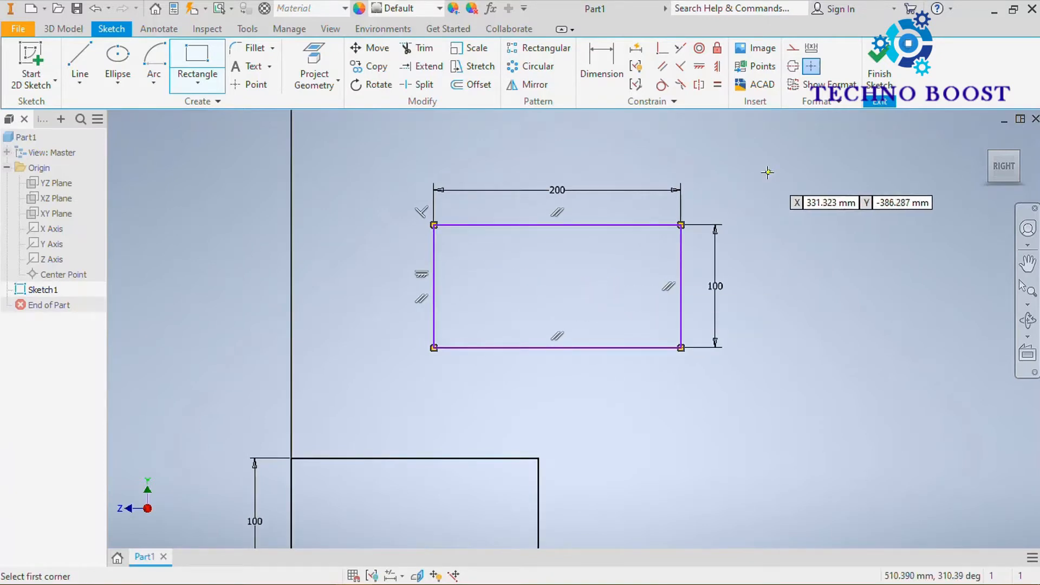
key(Escape)
drag(803, 162, 382, 387)
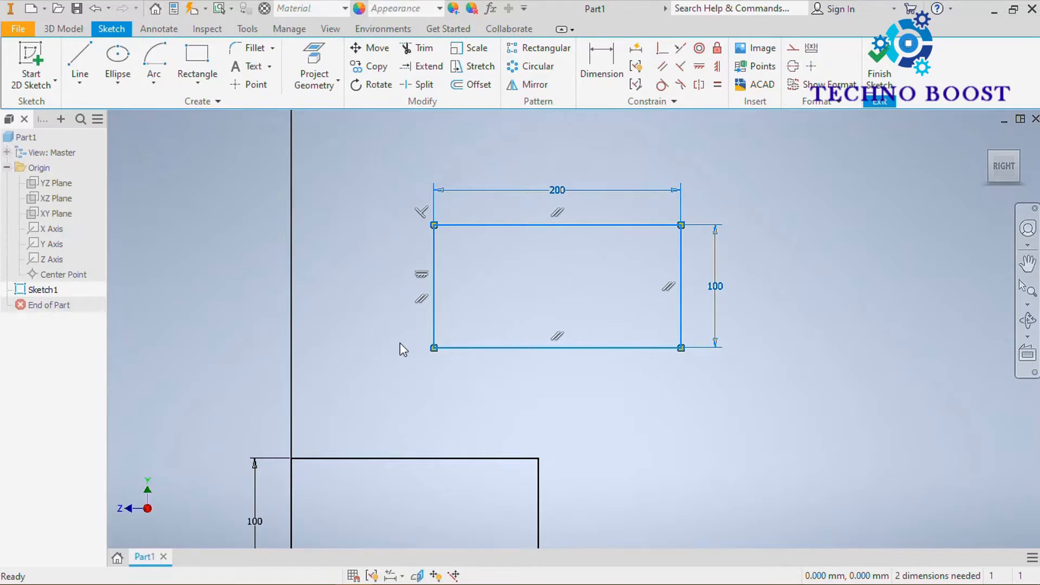
key(Delete)
Draw an upright three-point rectangle about 217 mm wide and 167 mm high, standing on the horizontal axis to the left of the dimensioned rectangle.
mouse_move(334, 299)
middle_down()
mouse_move(509, 263)
mouse_move(506, 250)
middle_up()
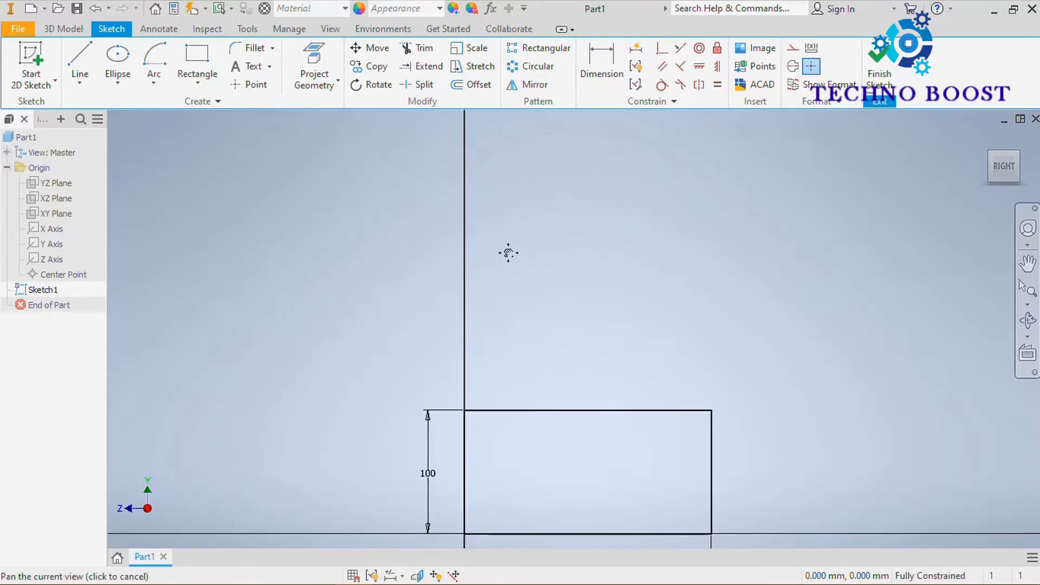
click(205, 79)
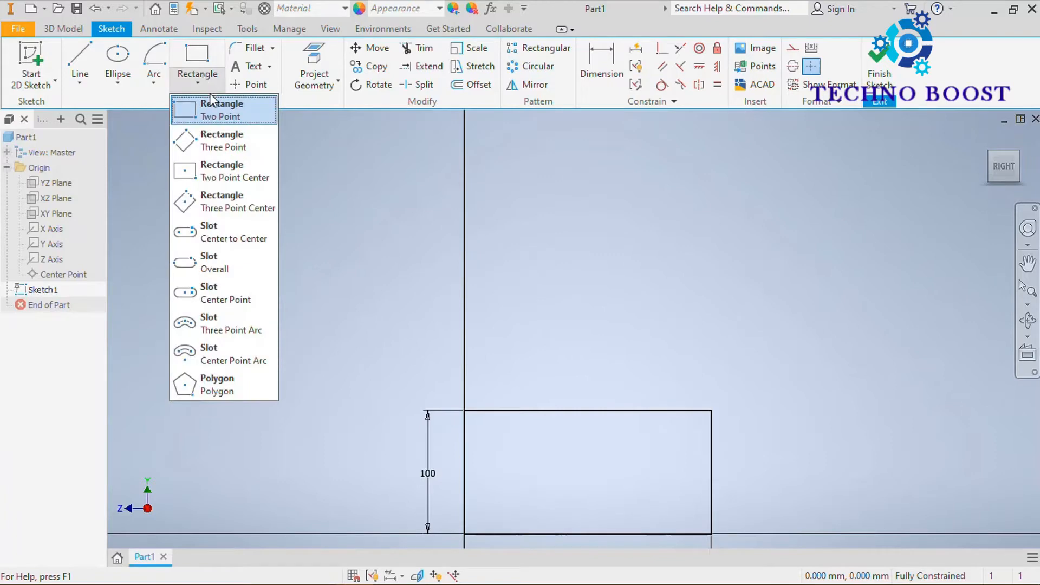
click(258, 146)
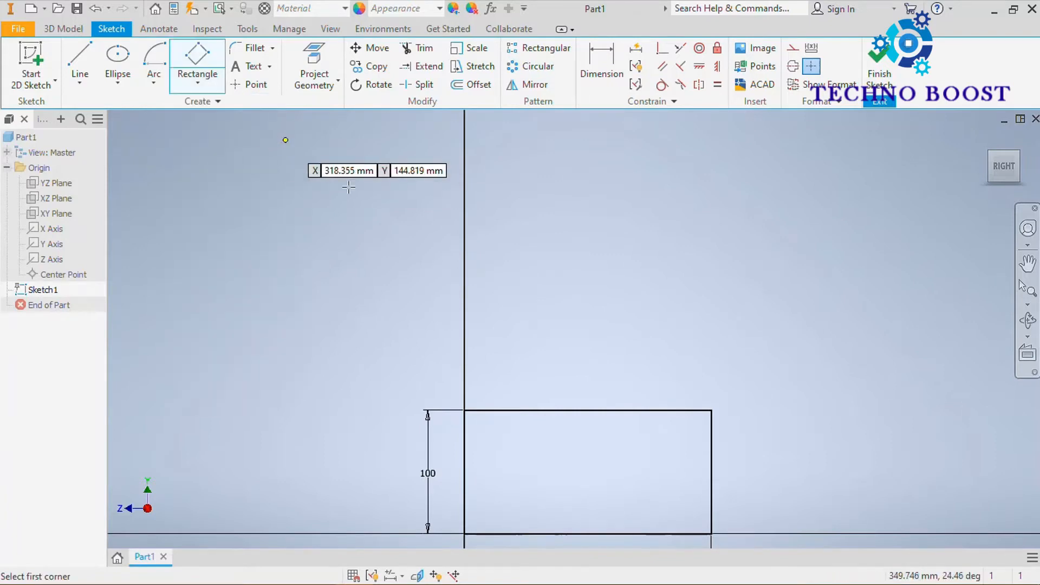
mouse_move(432, 210)
middle_down()
mouse_move(524, 155)
mouse_move(625, 177)
middle_up()
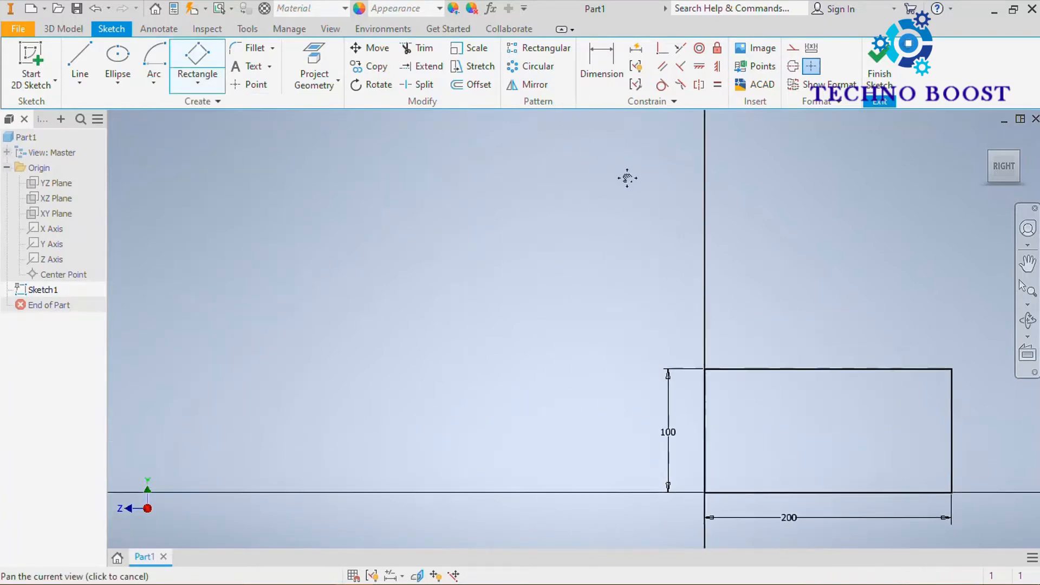
click(450, 492)
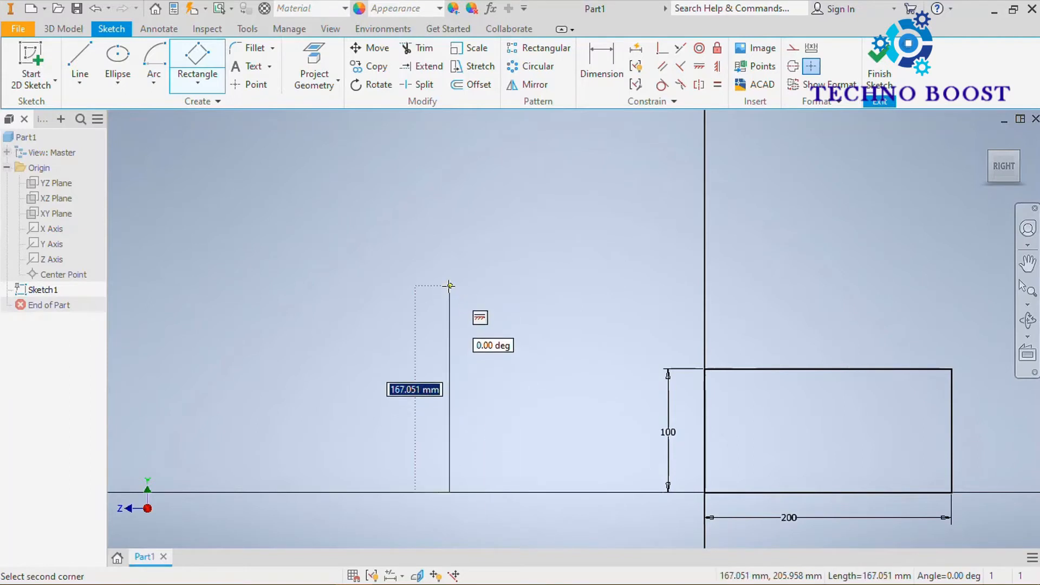
click(449, 286)
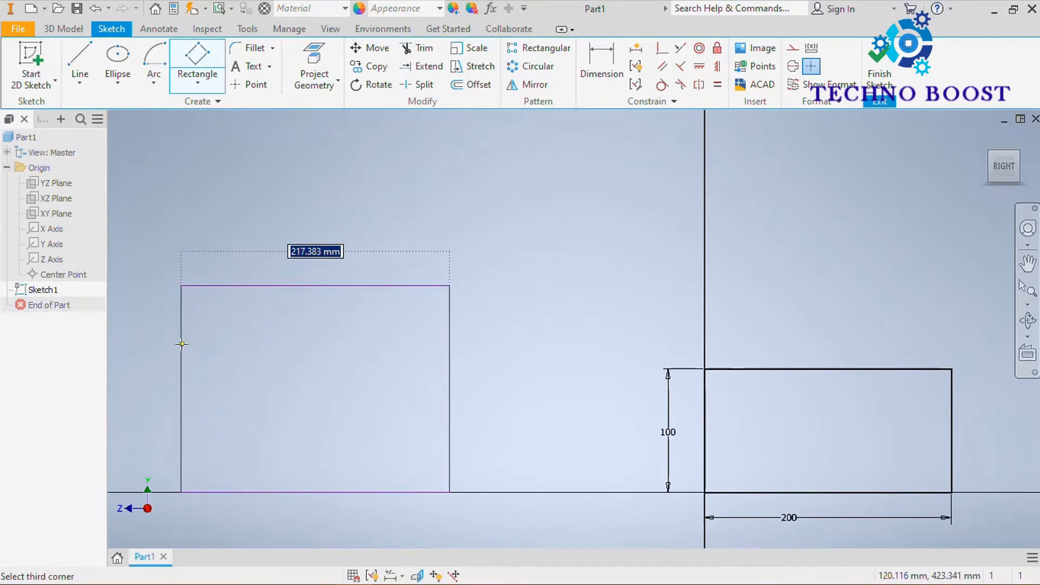
click(182, 343)
Draw a tilted three-point rectangle above the two existing rectangles, crossing the vertical axis.
scroll(506, 226, down, 3)
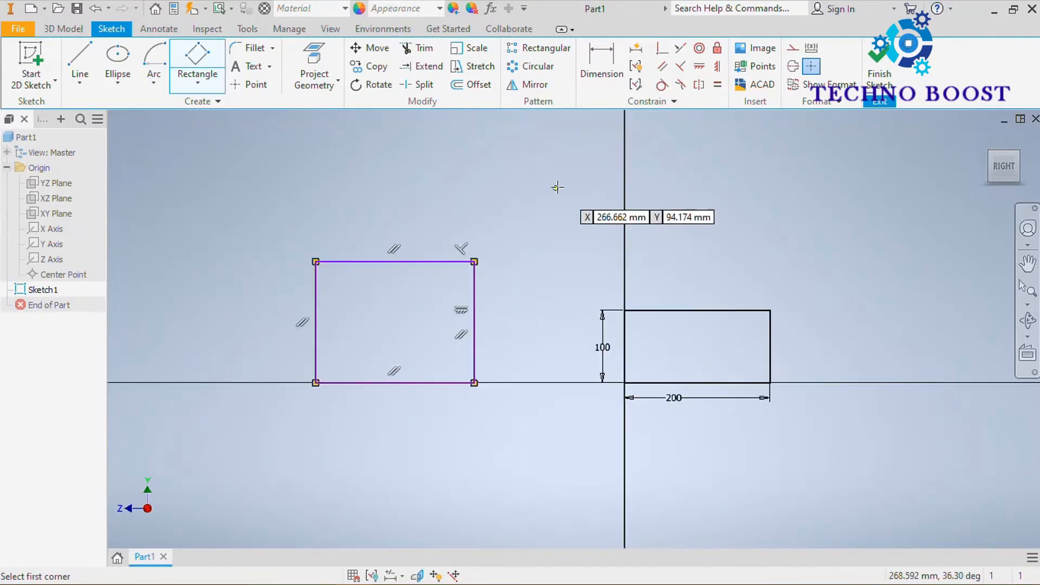
middle_drag(556, 186, 489, 335)
click(484, 349)
click(584, 251)
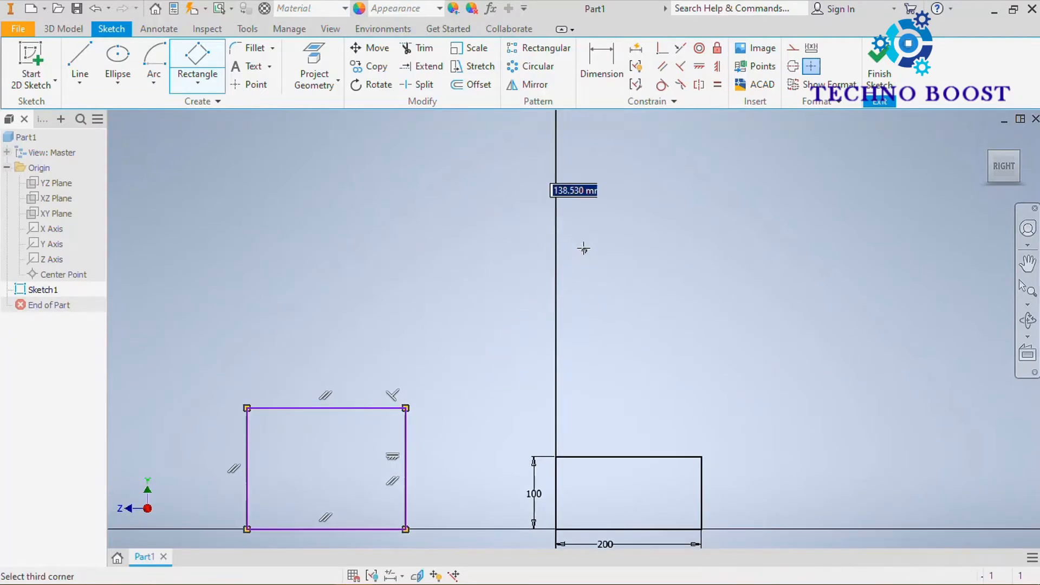
click(466, 142)
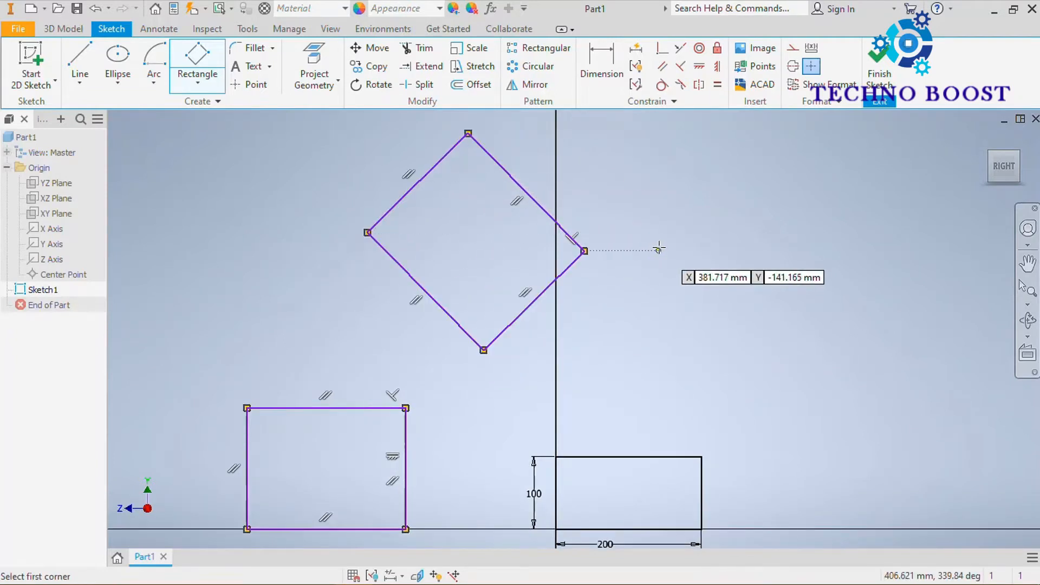
Draw a two-point center rectangle about 241 mm high in the empty area to the right of the tilted rectangle.
mouse_move(654, 259)
middle_down()
mouse_move(649, 279)
mouse_move(632, 234)
middle_up()
scroll(632, 234, down, 3)
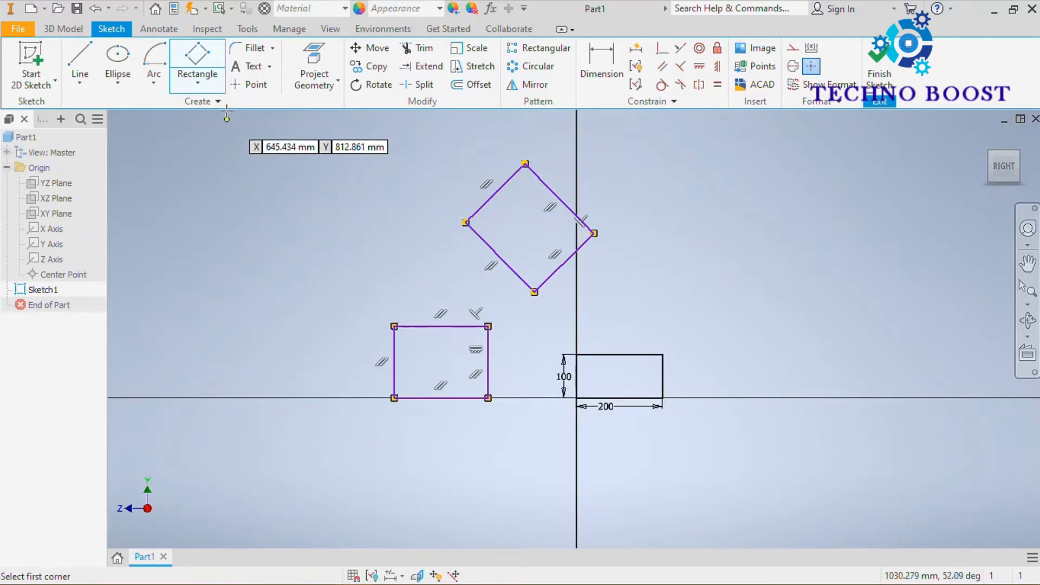
click(214, 85)
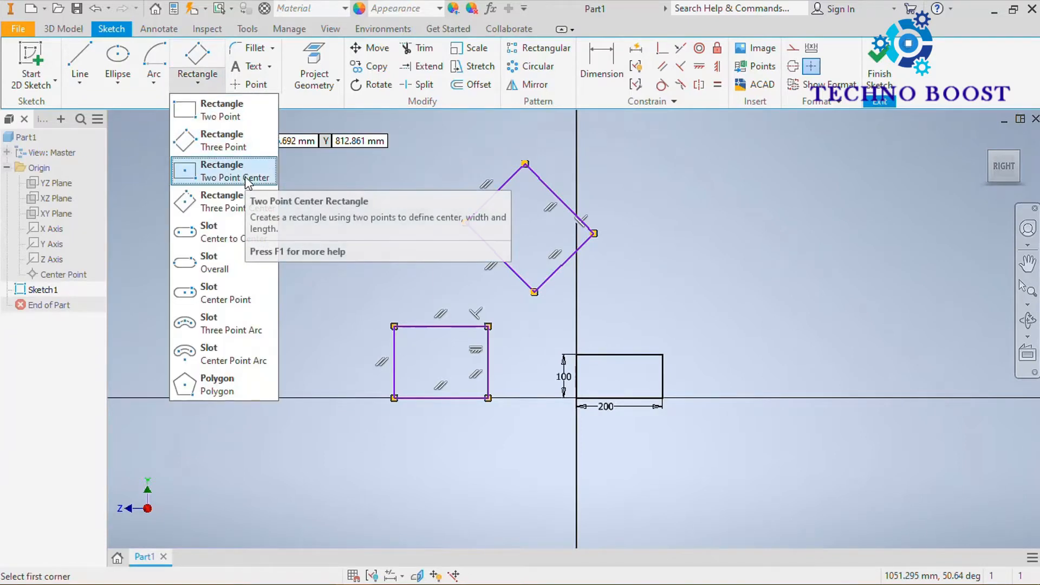
click(266, 178)
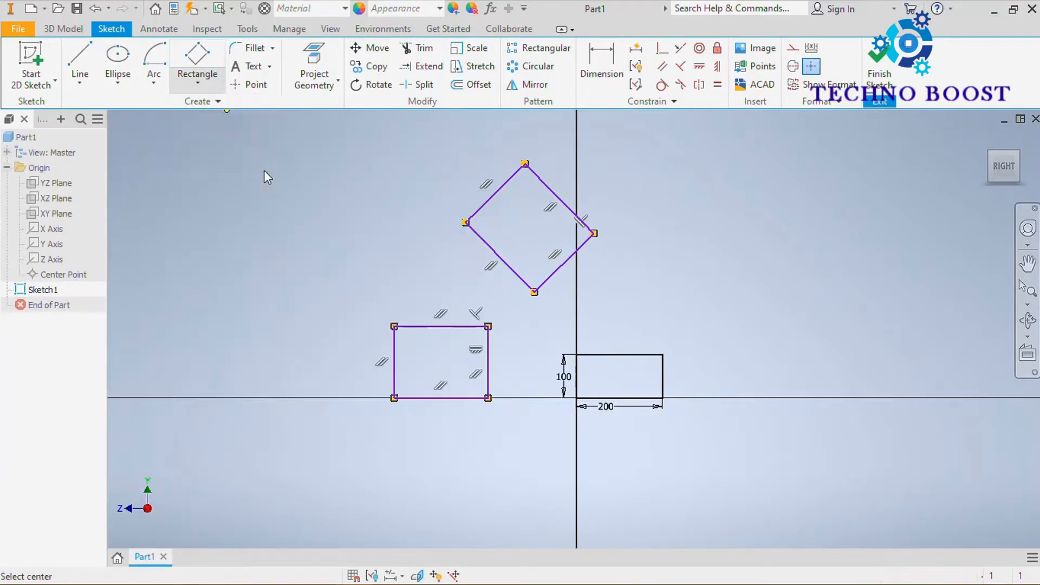
middle_drag(729, 216, 576, 313)
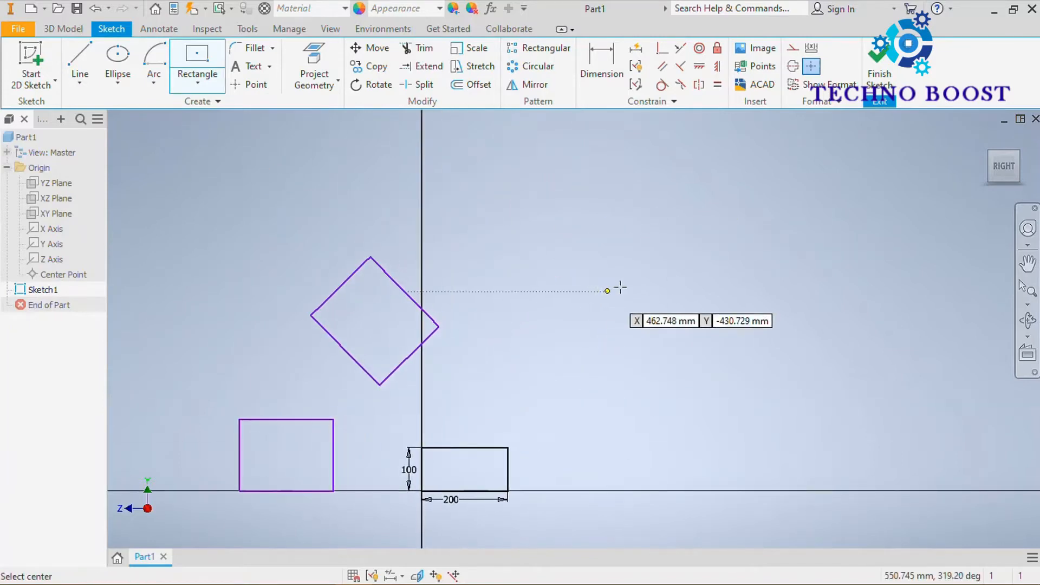
click(627, 274)
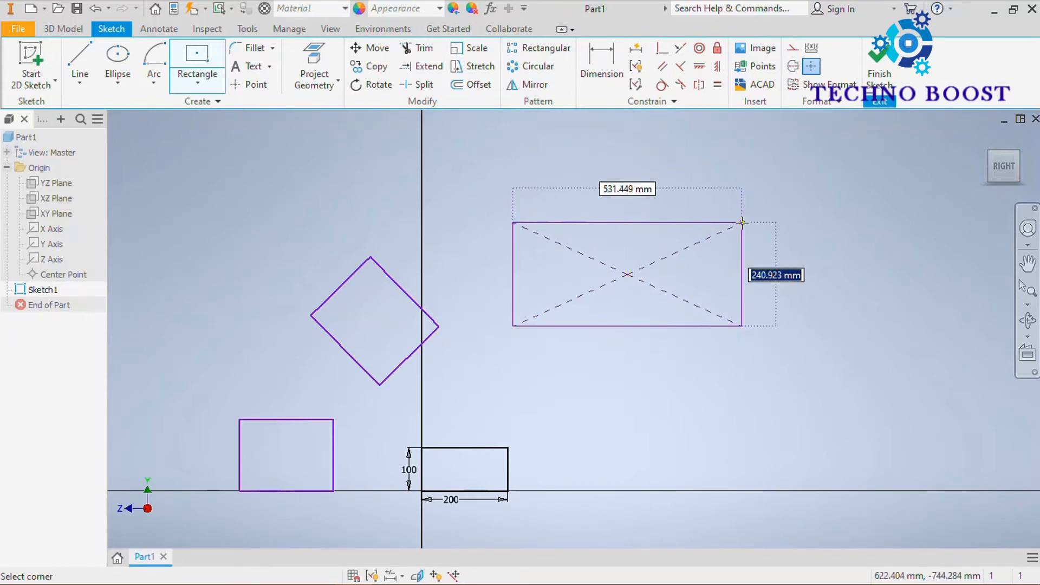
click(713, 222)
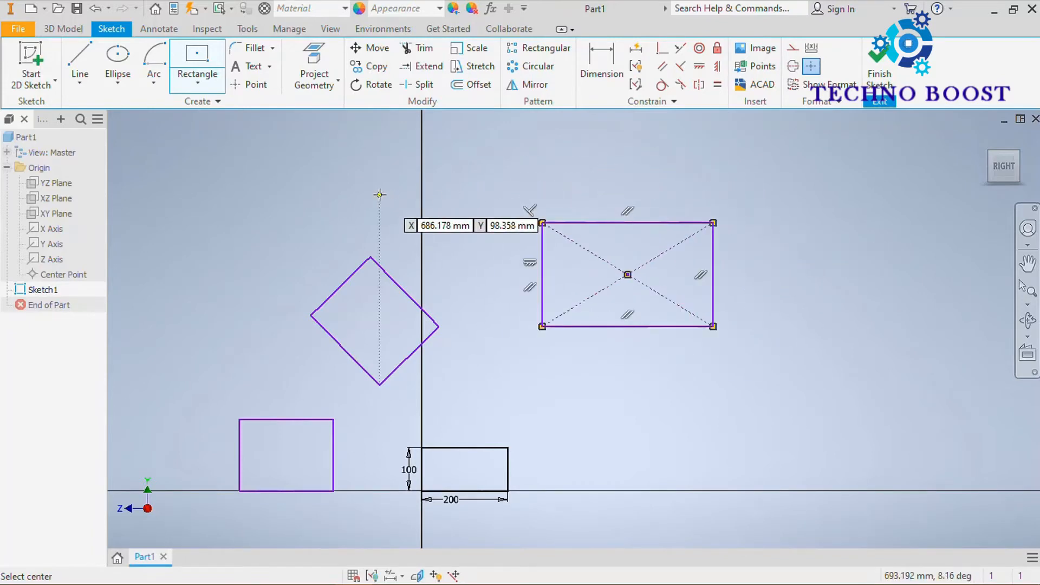
Draw a tilted three-point center rectangle about 322 mm by 170 mm below the two-point center rectangle.
click(201, 82)
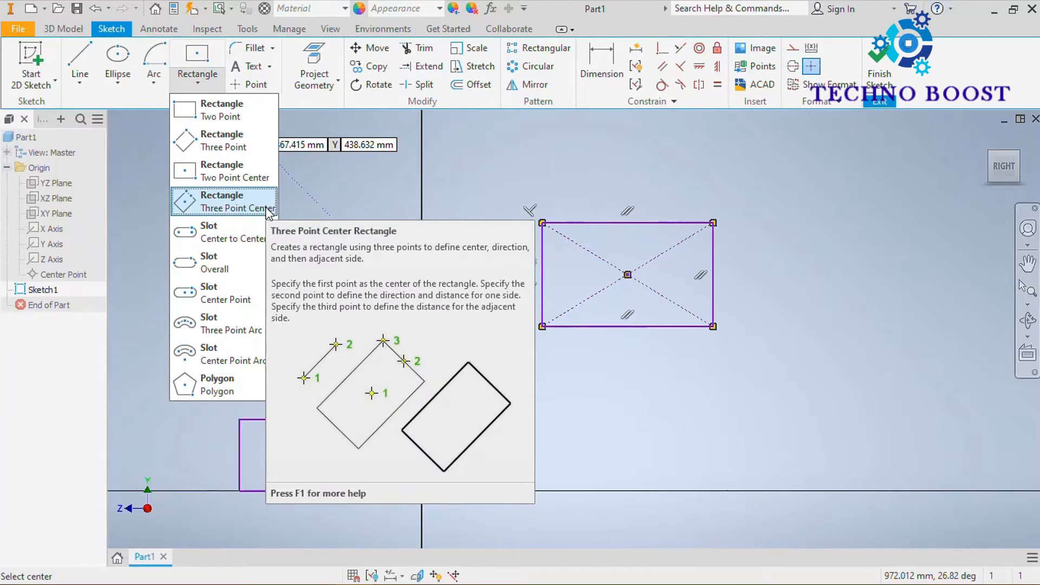
click(238, 206)
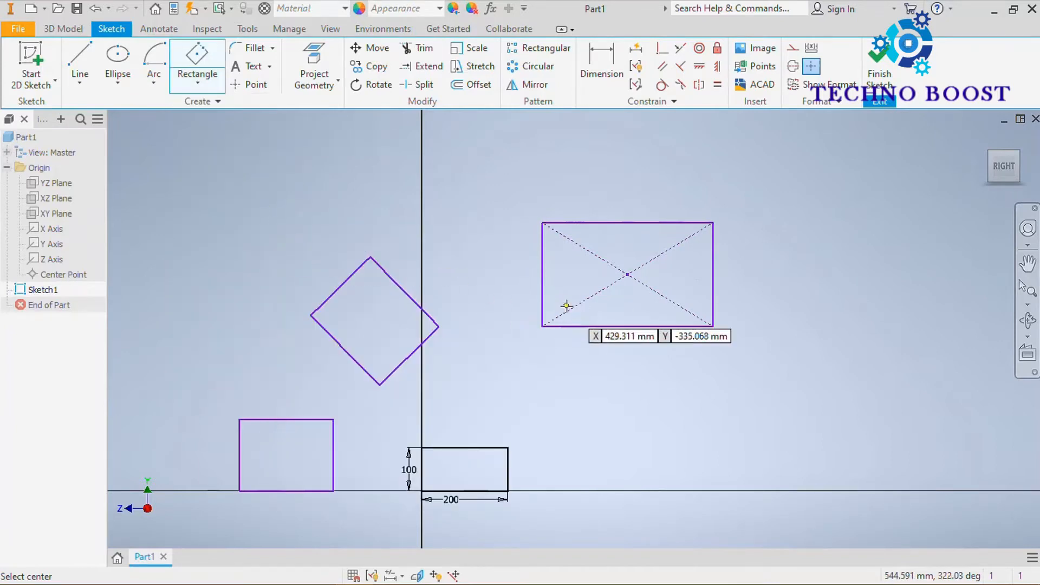
click(691, 419)
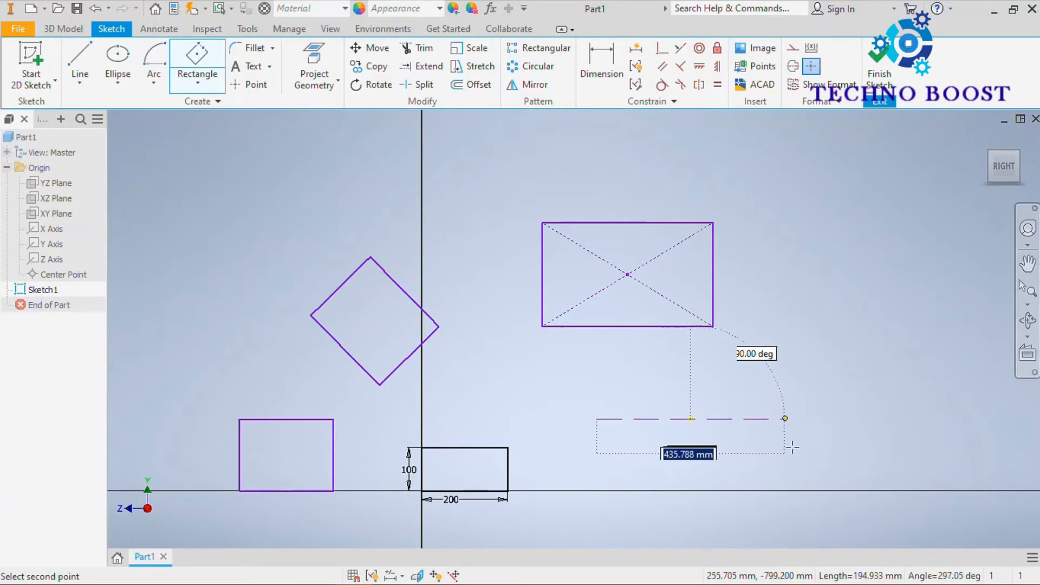
click(743, 375)
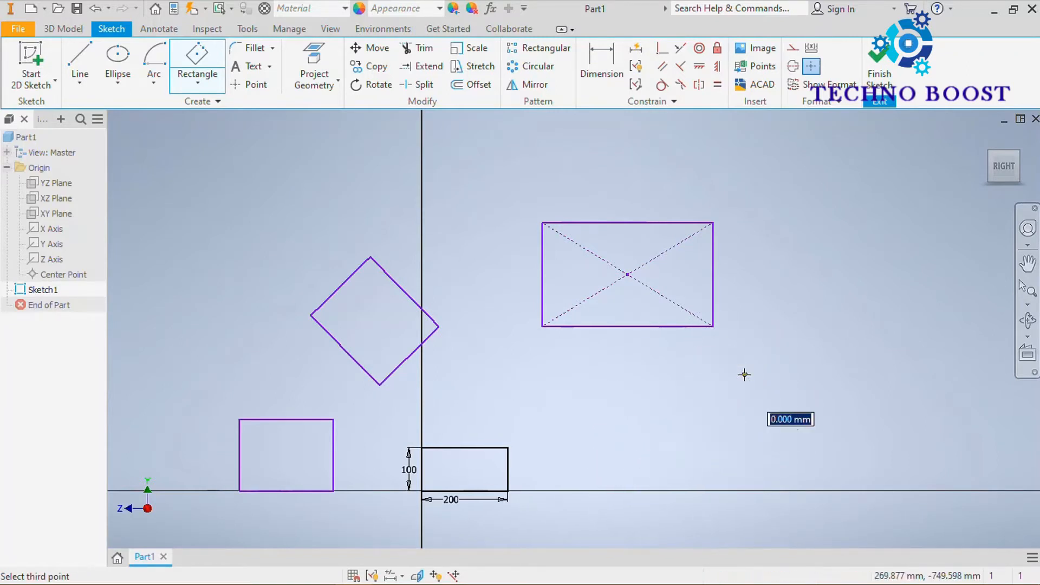
click(770, 402)
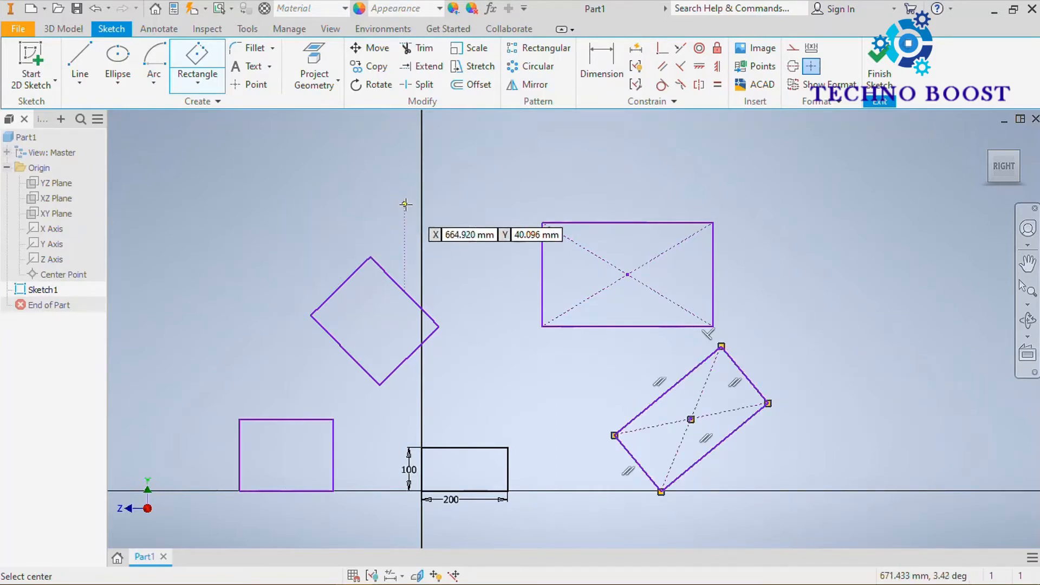
Draw an upright three-point center rectangle about 230 mm high in the empty area to the upper left of the tilted three-point rectangle.
mouse_move(407, 205)
middle_down()
mouse_move(604, 248)
mouse_move(583, 225)
middle_up()
click(290, 252)
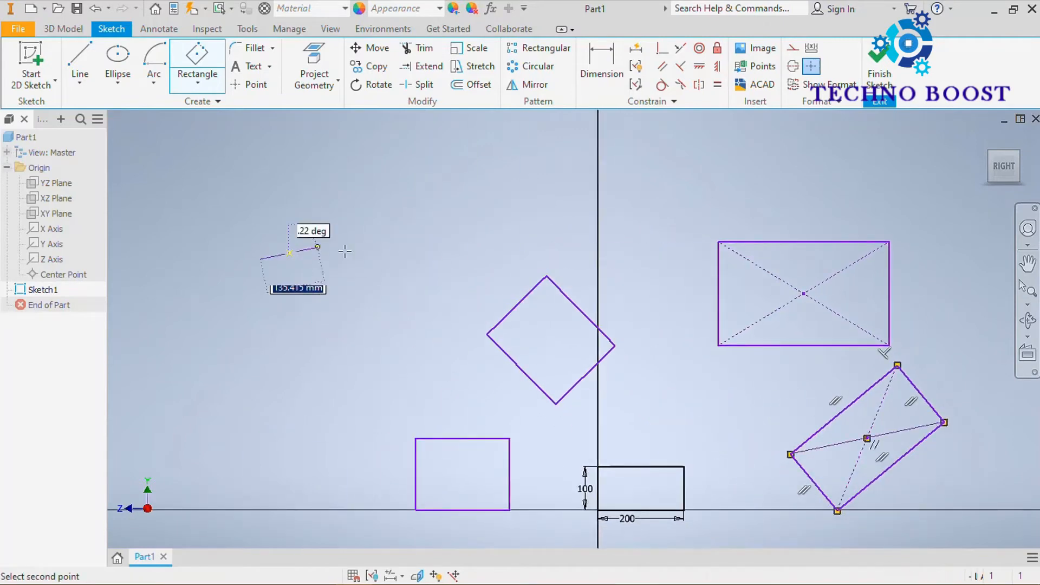
click(367, 254)
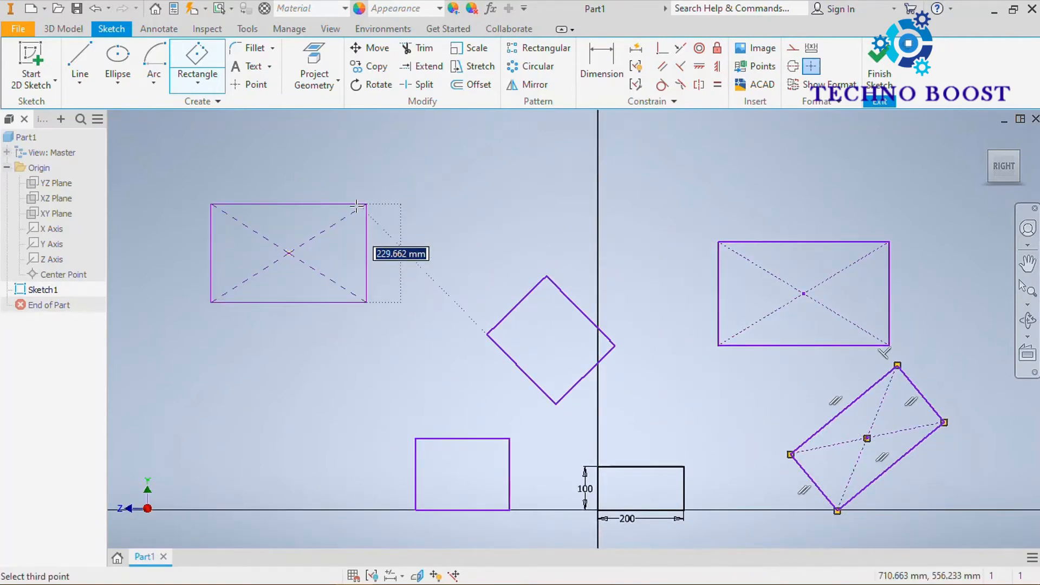
click(366, 205)
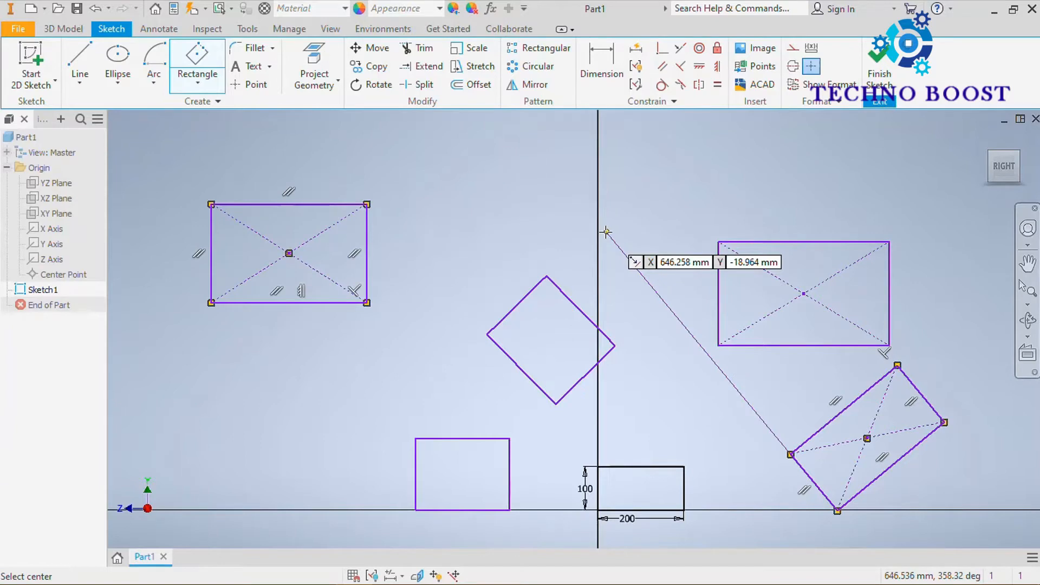
key(Escape)
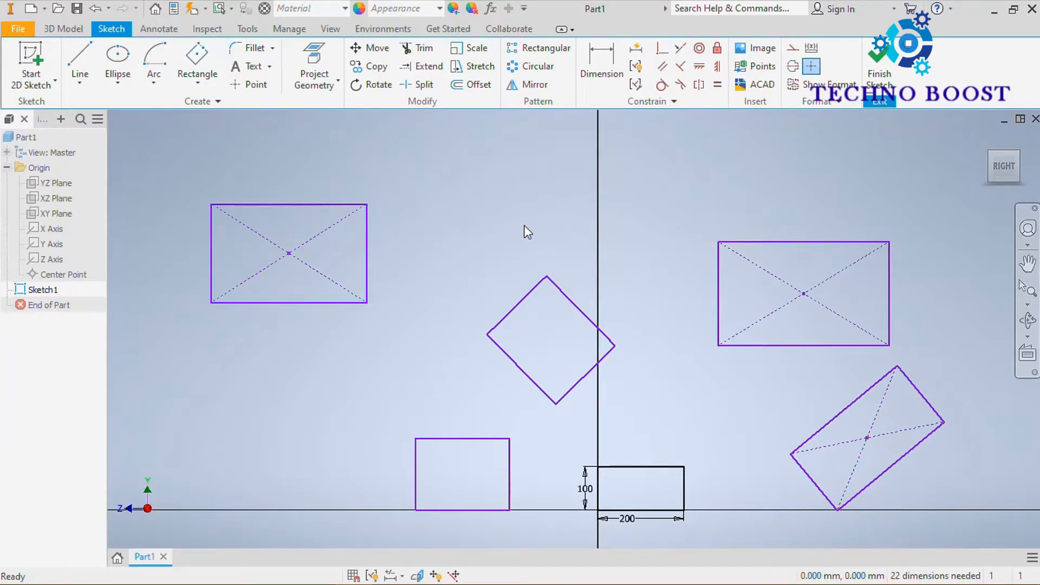
Draw a horizontal center-to-center slot with an end radius of about 54 mm below the leftmost center rectangle.
click(201, 78)
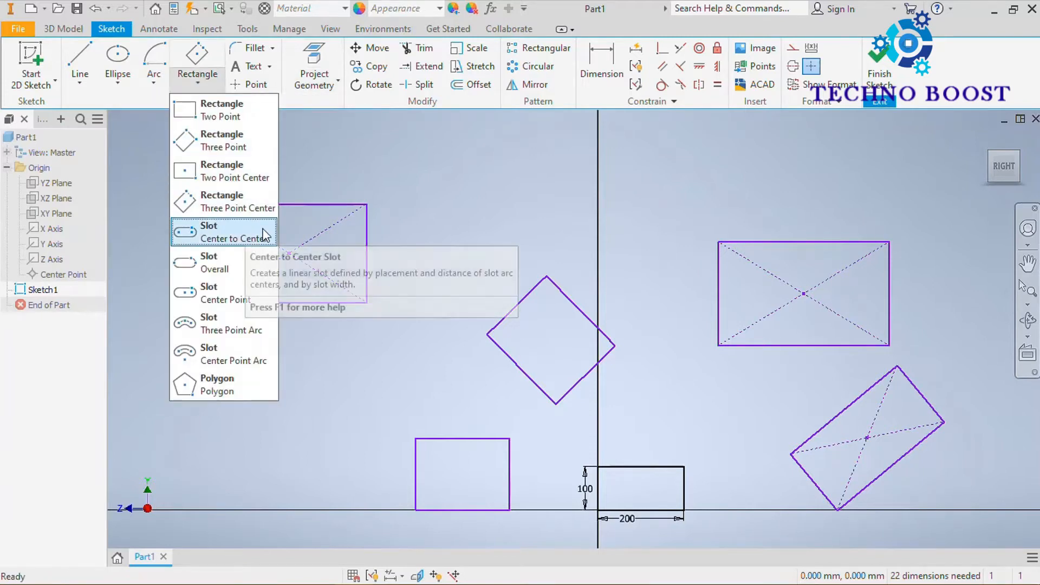
click(245, 237)
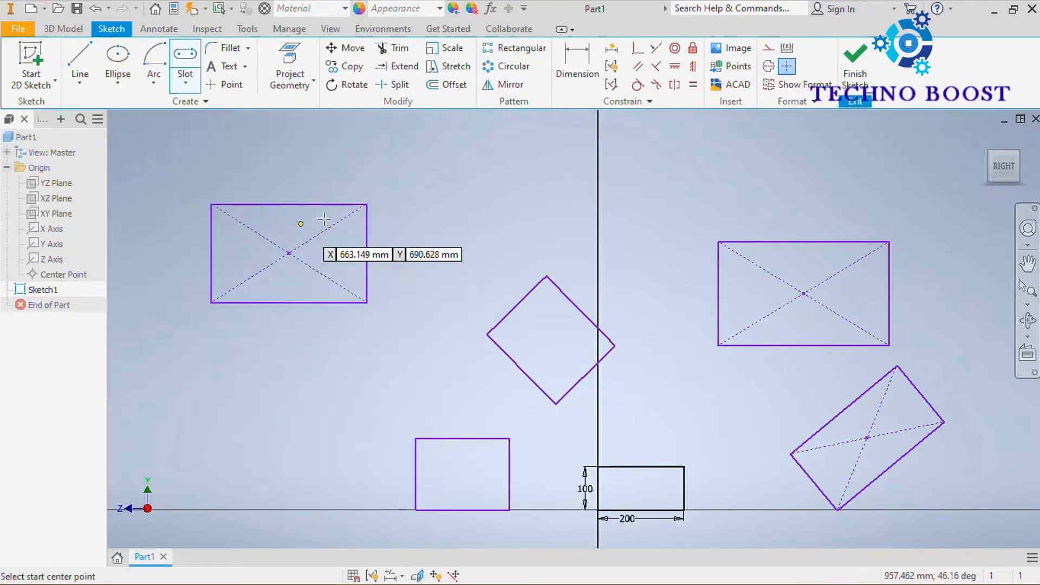
mouse_move(410, 236)
middle_down()
mouse_move(404, 251)
mouse_move(494, 122)
middle_up()
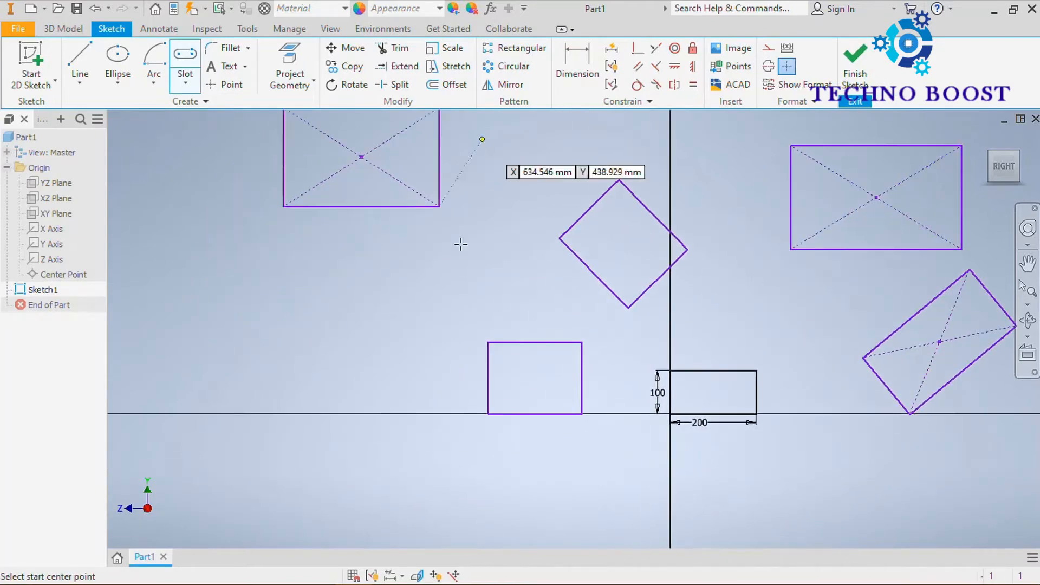
middle_drag(413, 331, 446, 278)
click(355, 262)
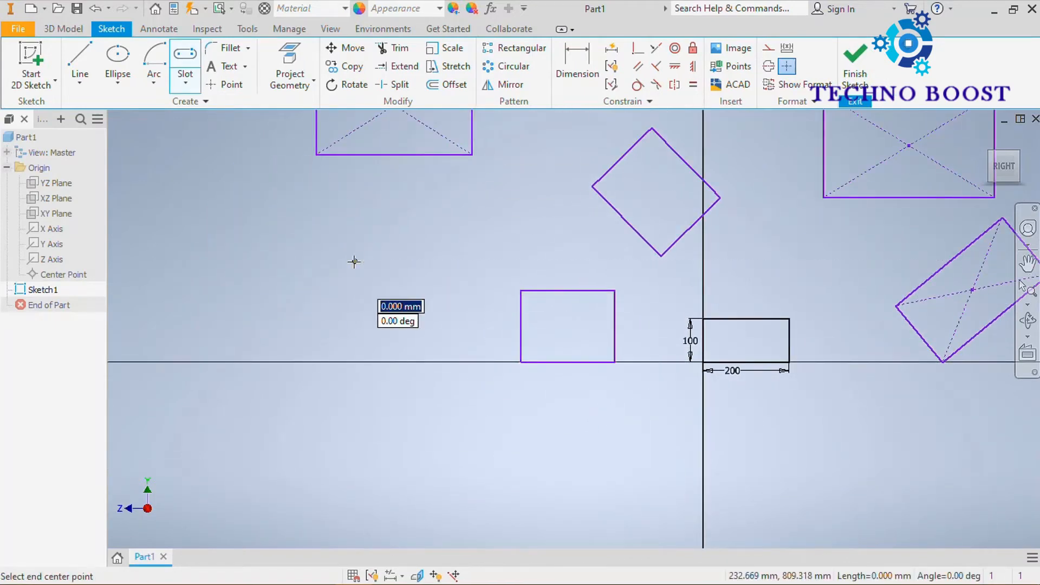
click(448, 262)
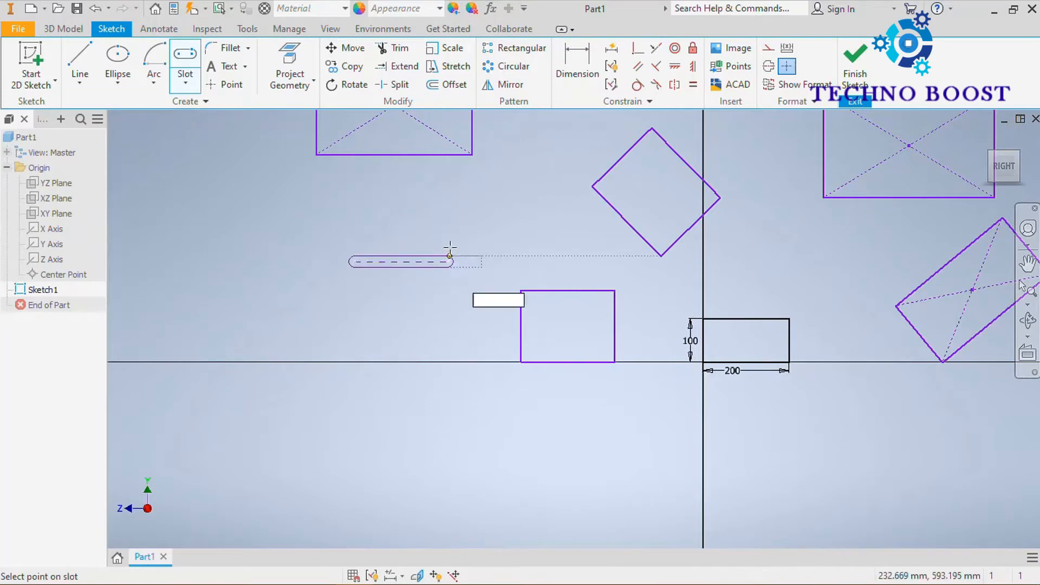
click(453, 239)
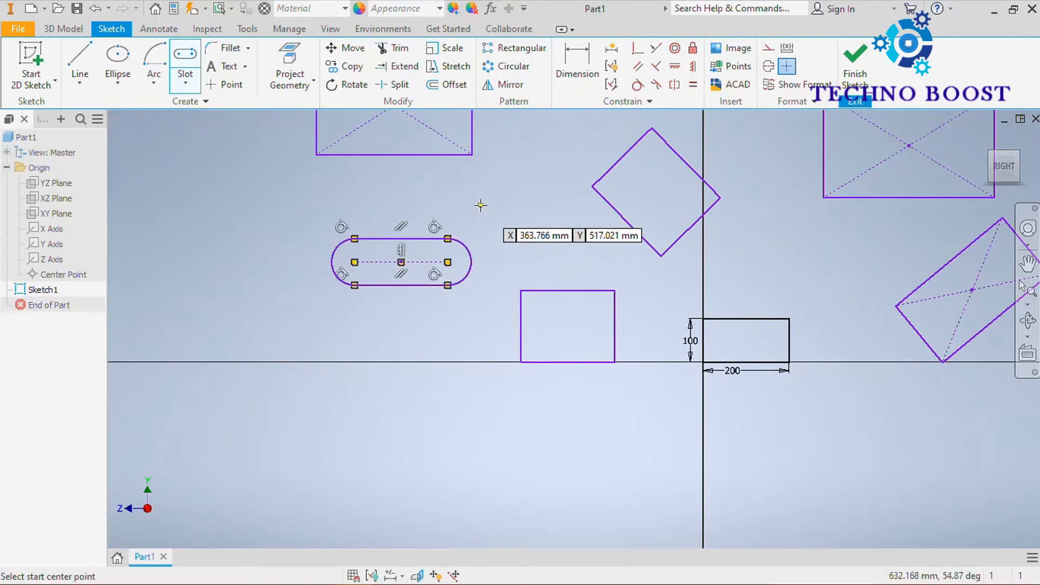
Dimension the end arc of the slot with a radius of 25 mm.
click(568, 68)
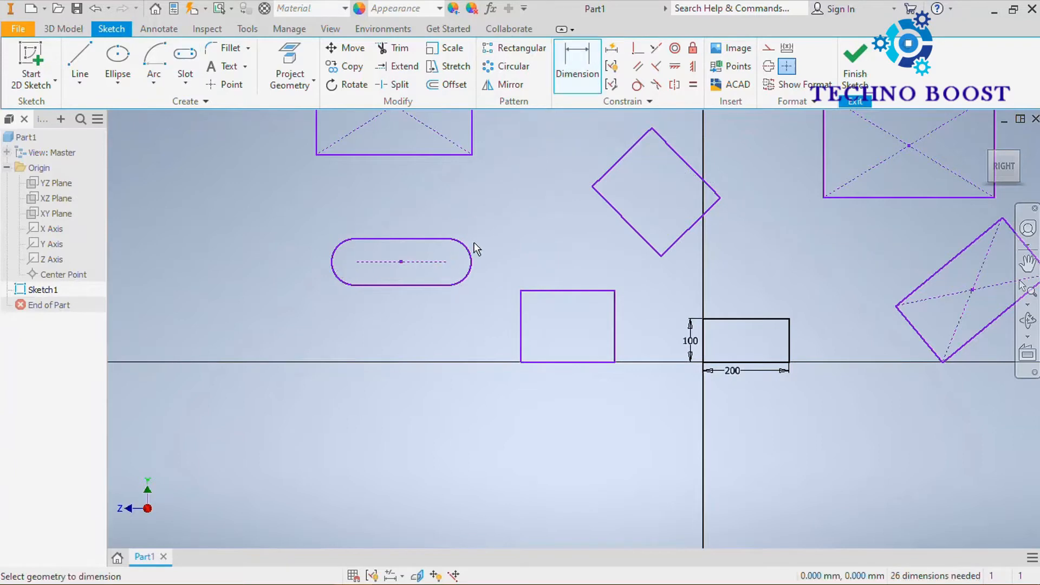
click(469, 255)
click(497, 234)
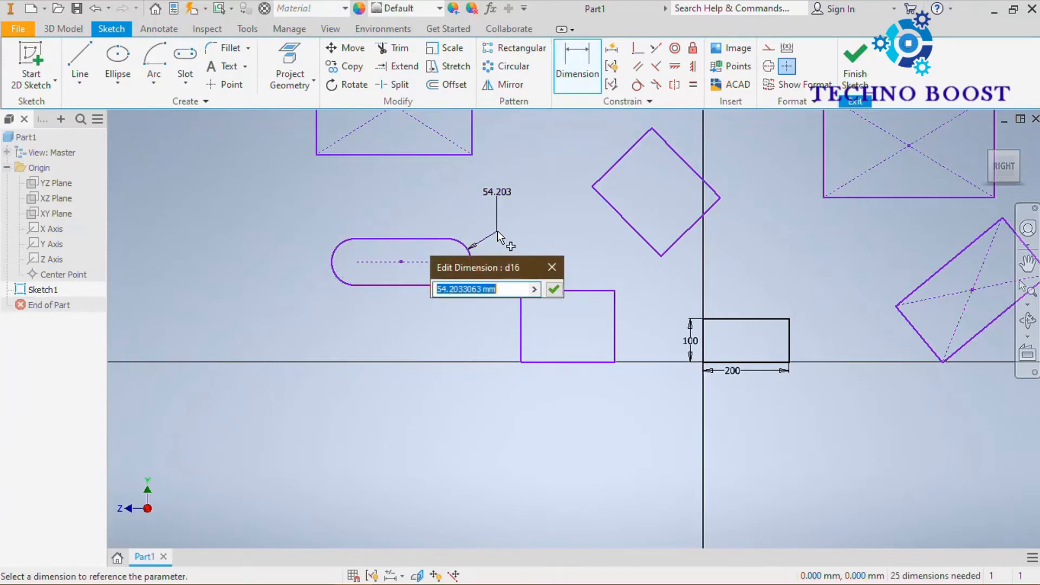
text(25)
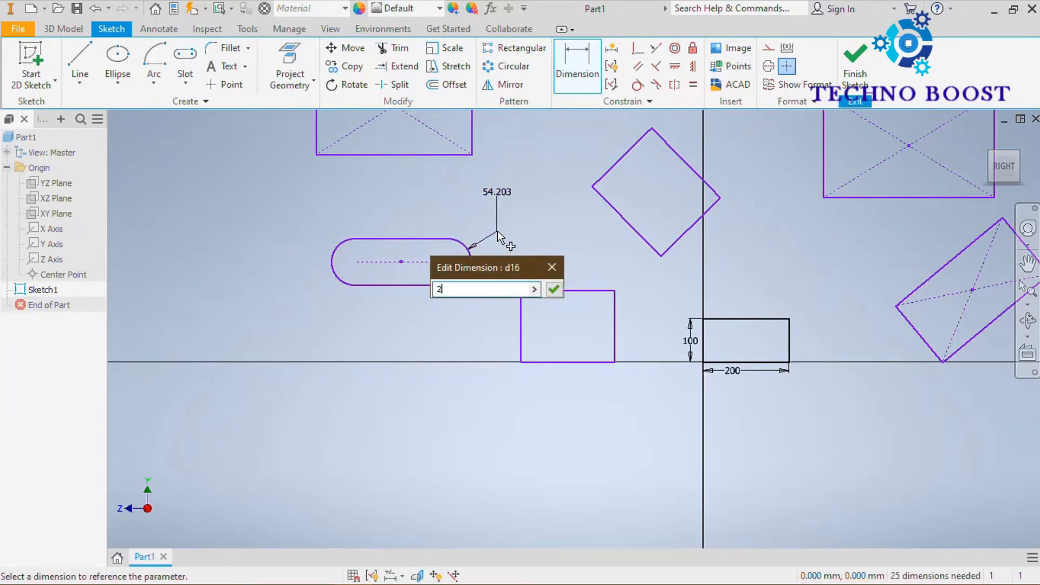
key(Return)
Dimension the straight lower edge of the slot to 100 mm.
scroll(404, 292, down, 3)
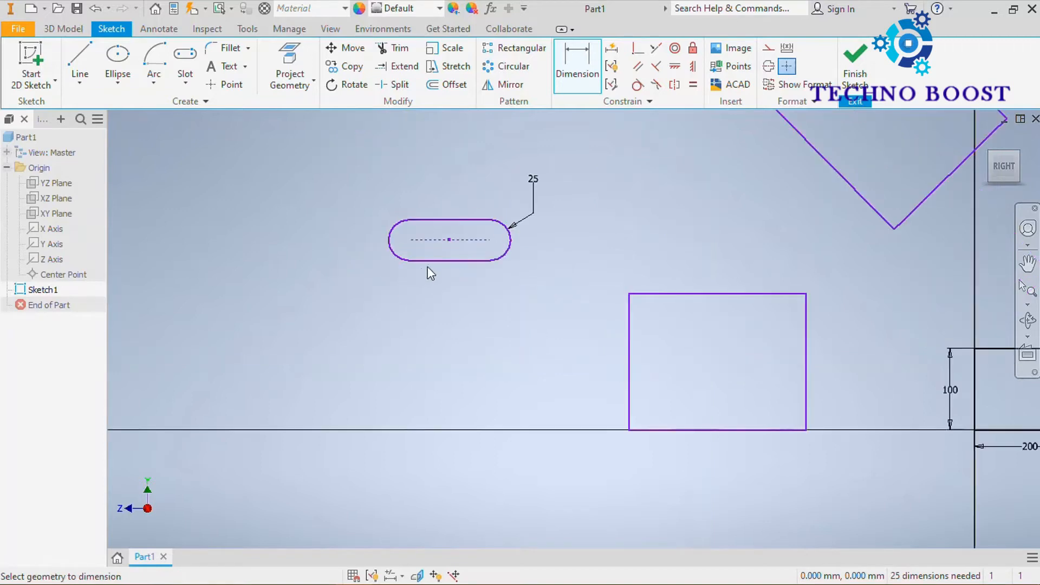
click(458, 259)
click(449, 291)
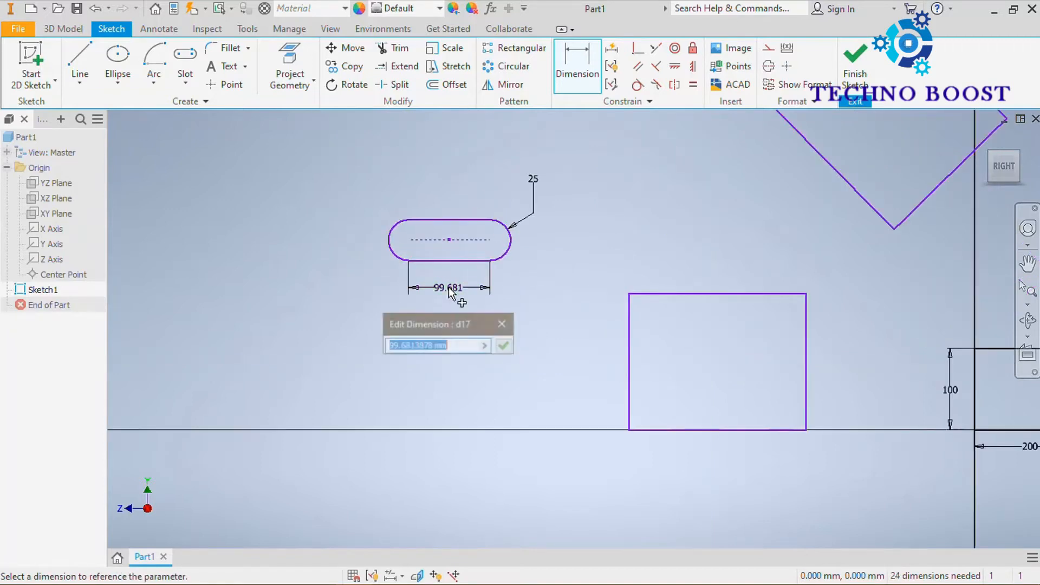
text(100)
key(Return)
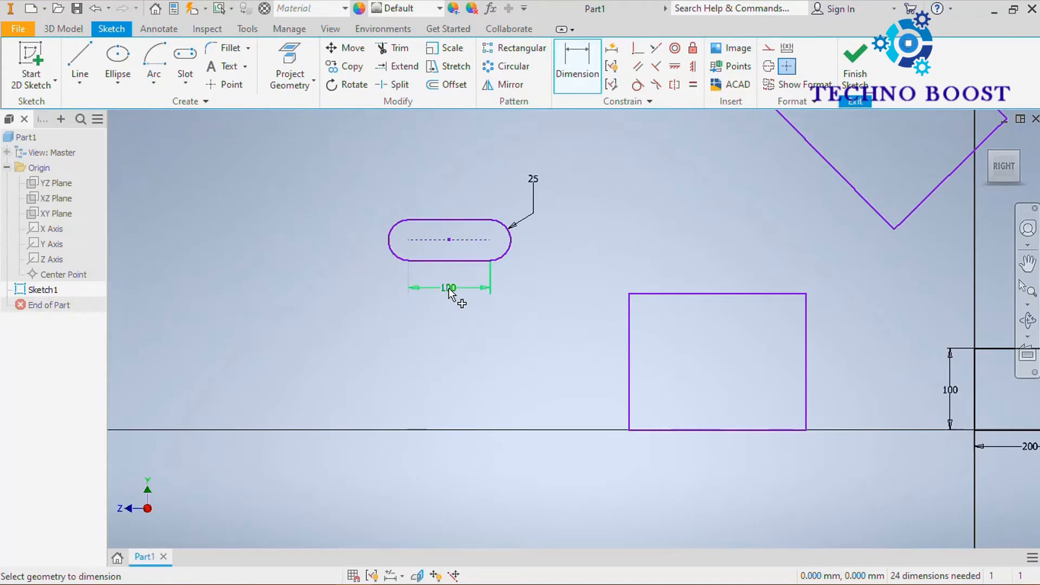
Draw a horizontal overall slot between the dimensioned slot and the center rectangle above it.
middle_drag(554, 259, 530, 291)
click(185, 83)
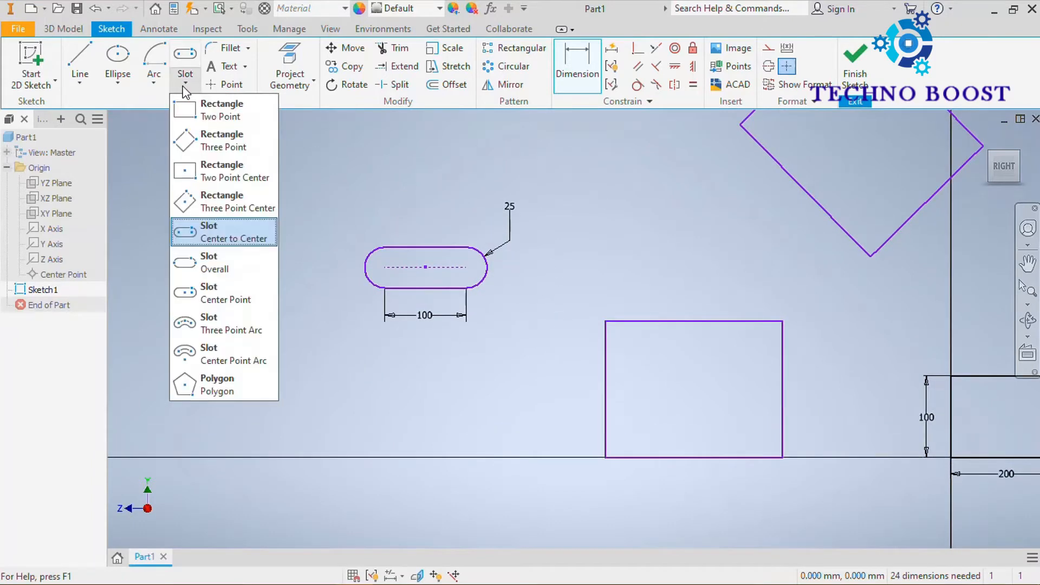
click(236, 261)
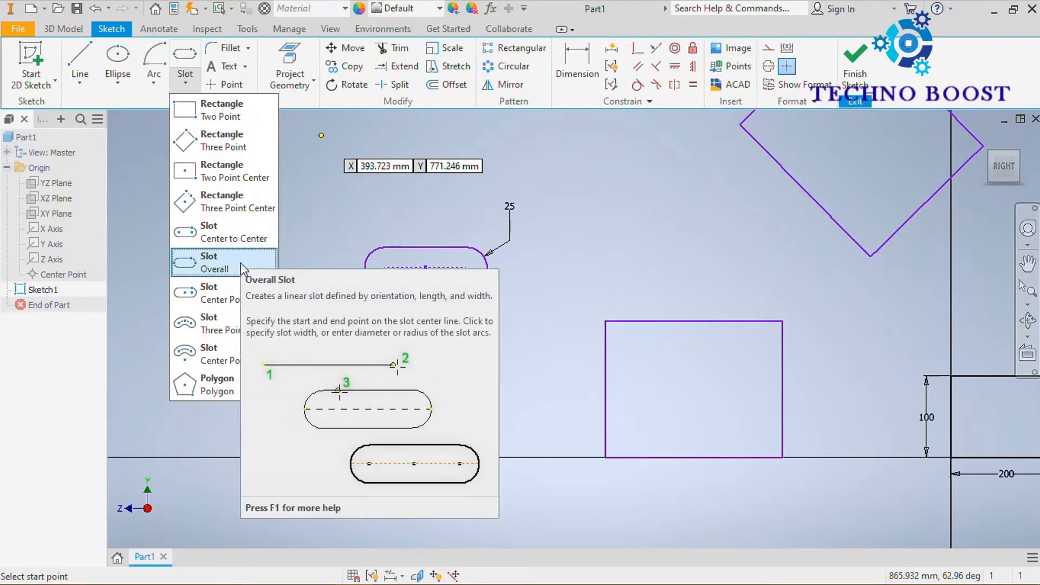
click(241, 263)
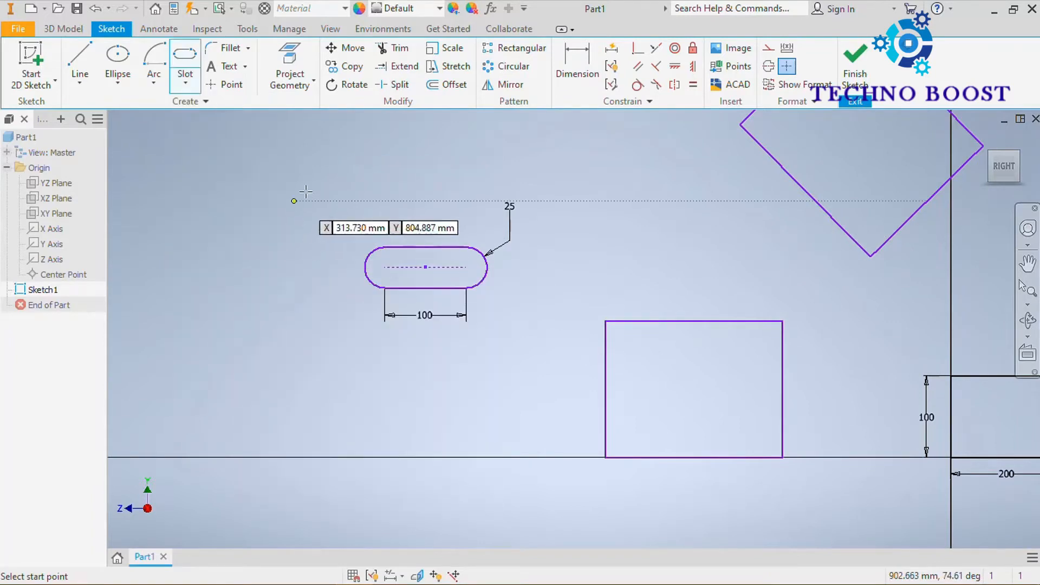
middle_drag(287, 236, 223, 383)
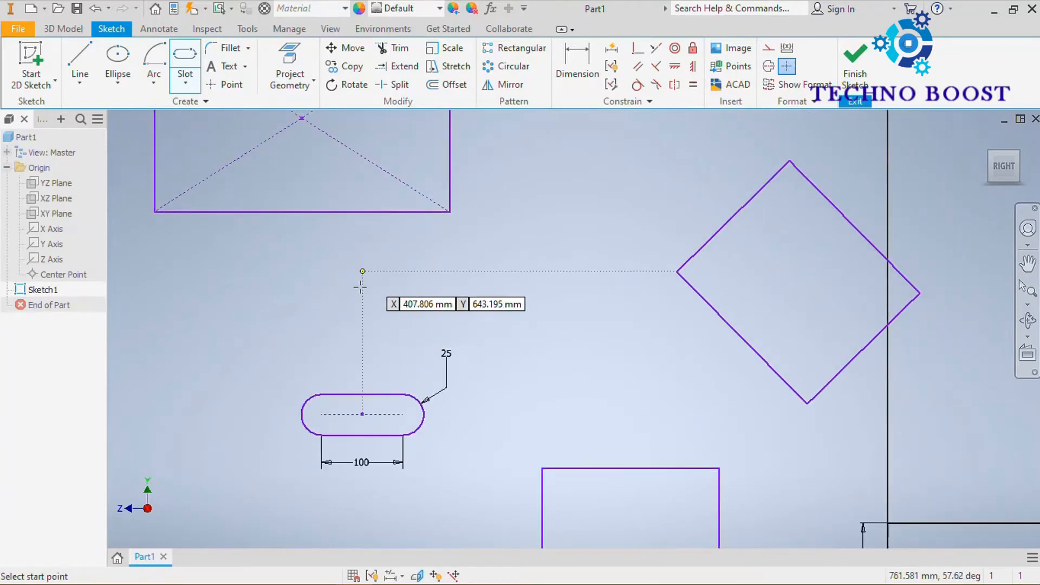
key(Return)
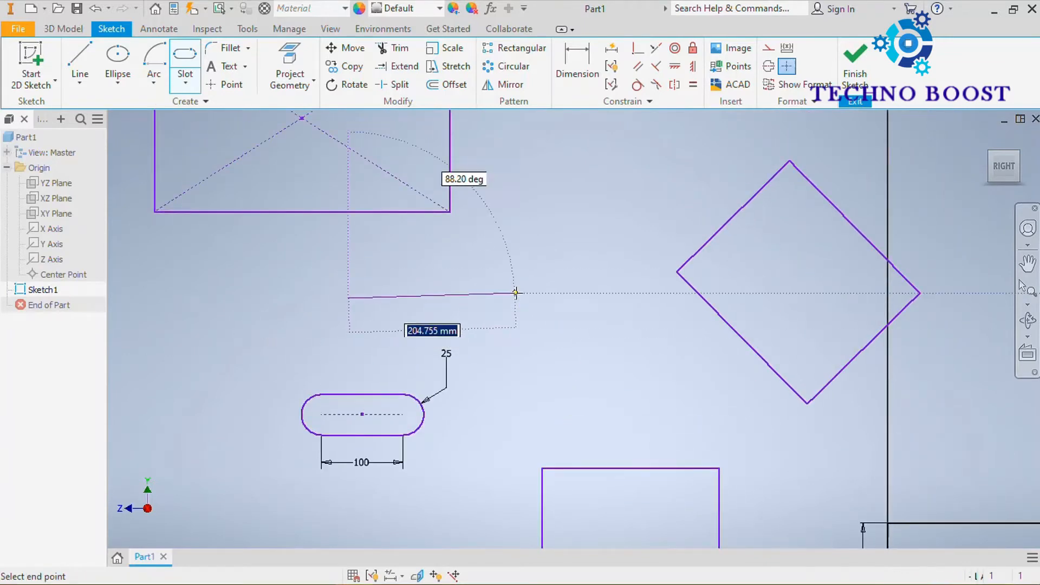
click(525, 297)
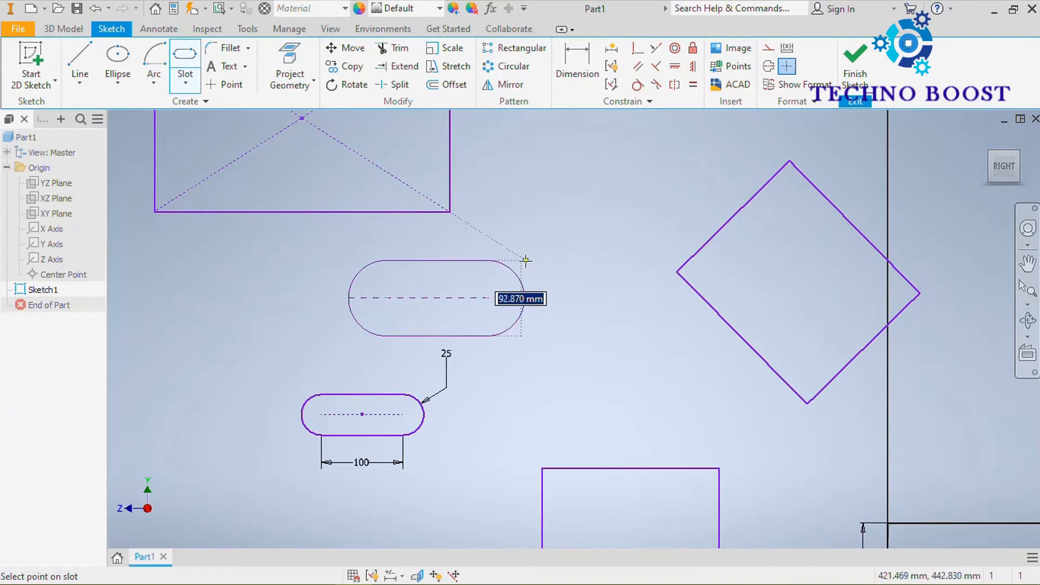
click(503, 271)
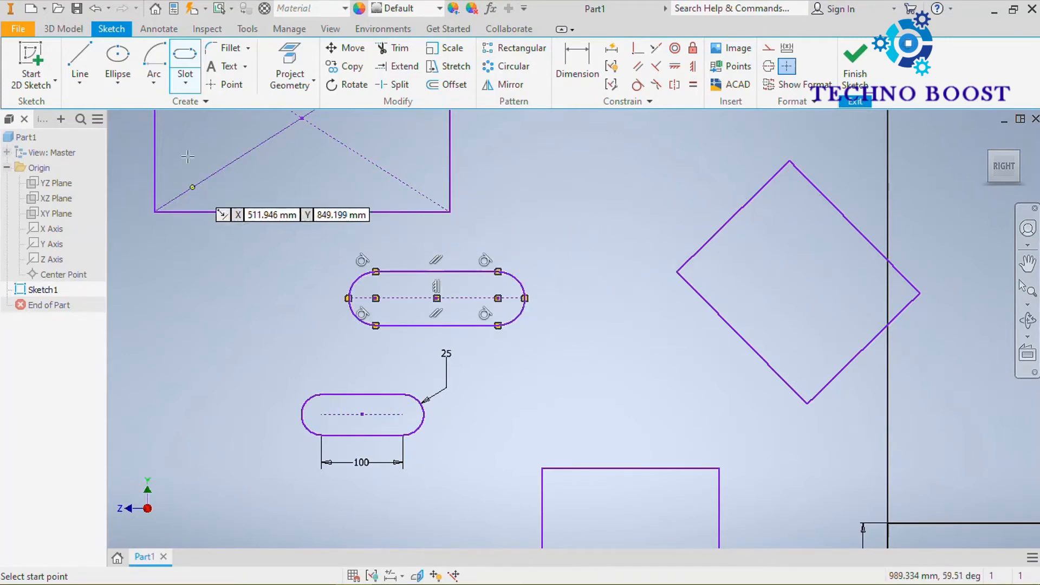
Draw a horizontal center point slot about 67 mm wide, with arc centers about 145 mm from its center, below the dimensioned slot.
click(185, 87)
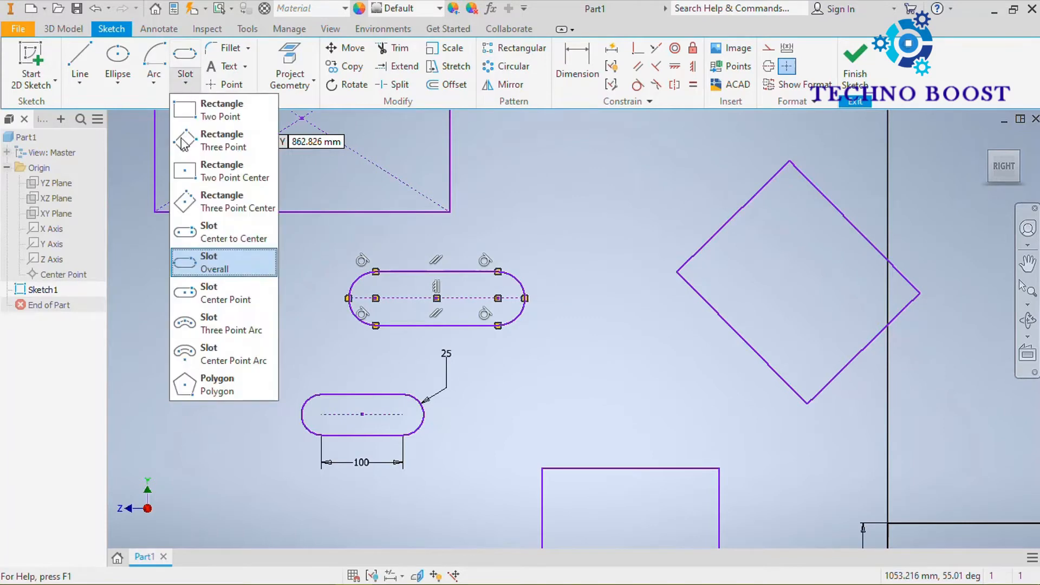
click(243, 298)
scroll(493, 325, up, 5)
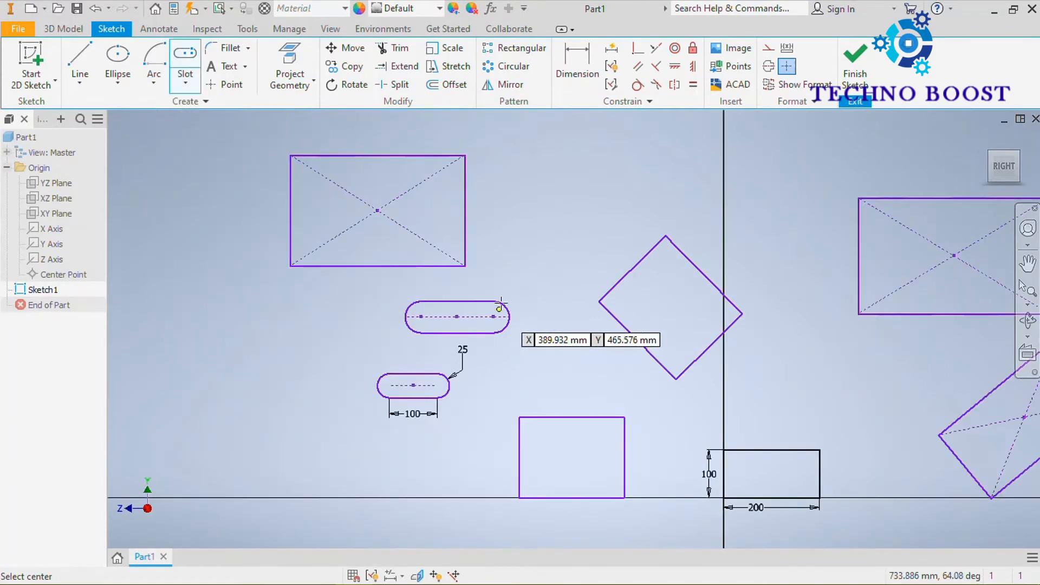
scroll(455, 348, down, 3)
mouse_move(454, 286)
middle_down()
mouse_move(493, 167)
mouse_move(502, 173)
middle_up()
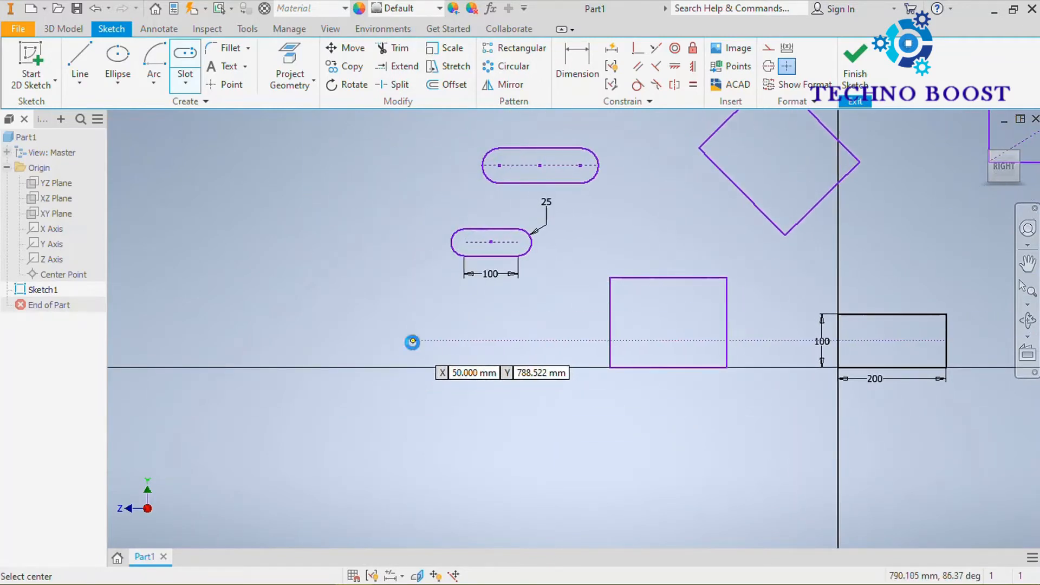
click(412, 341)
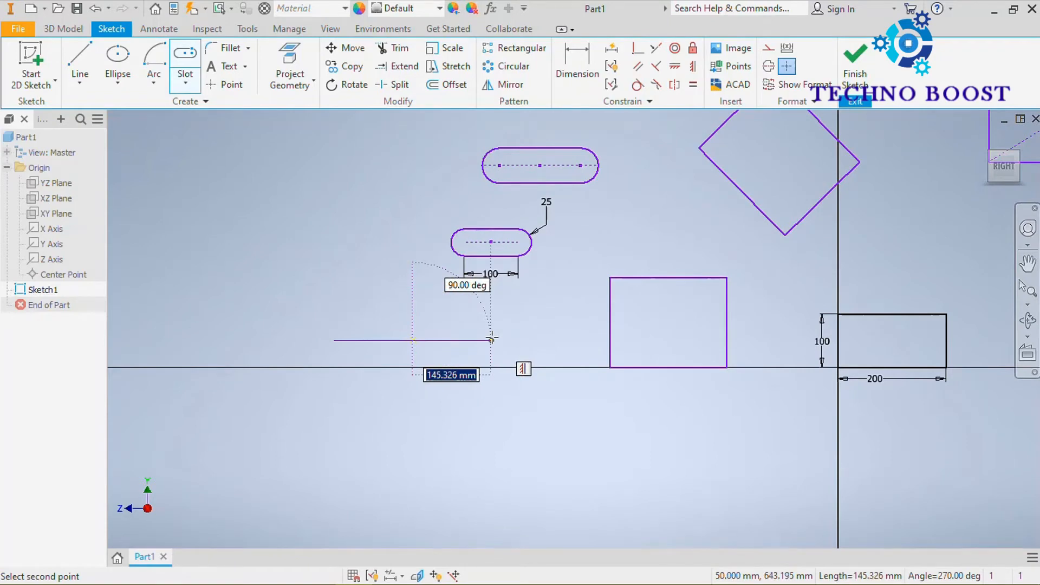
click(492, 340)
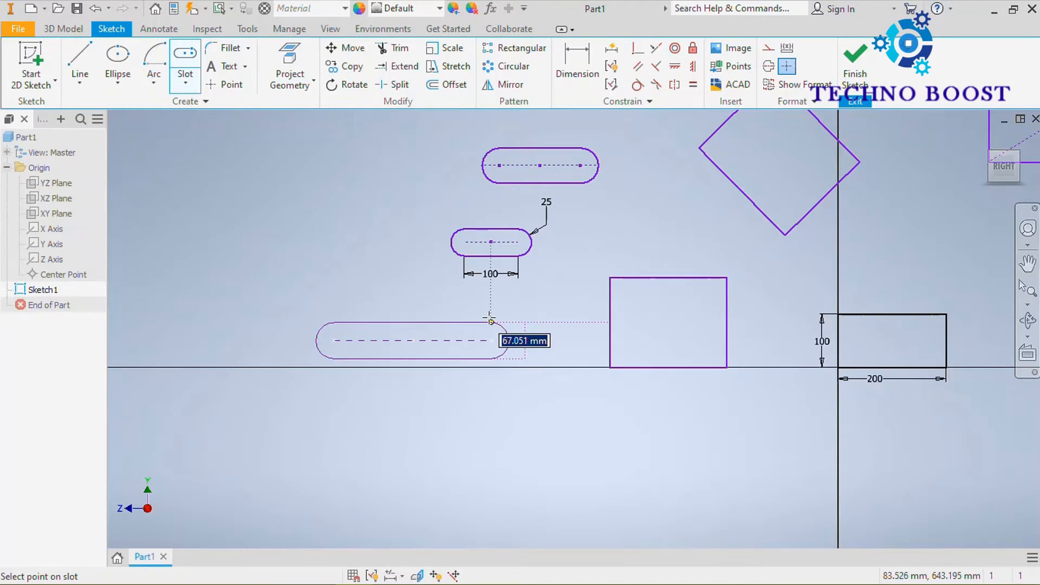
click(489, 320)
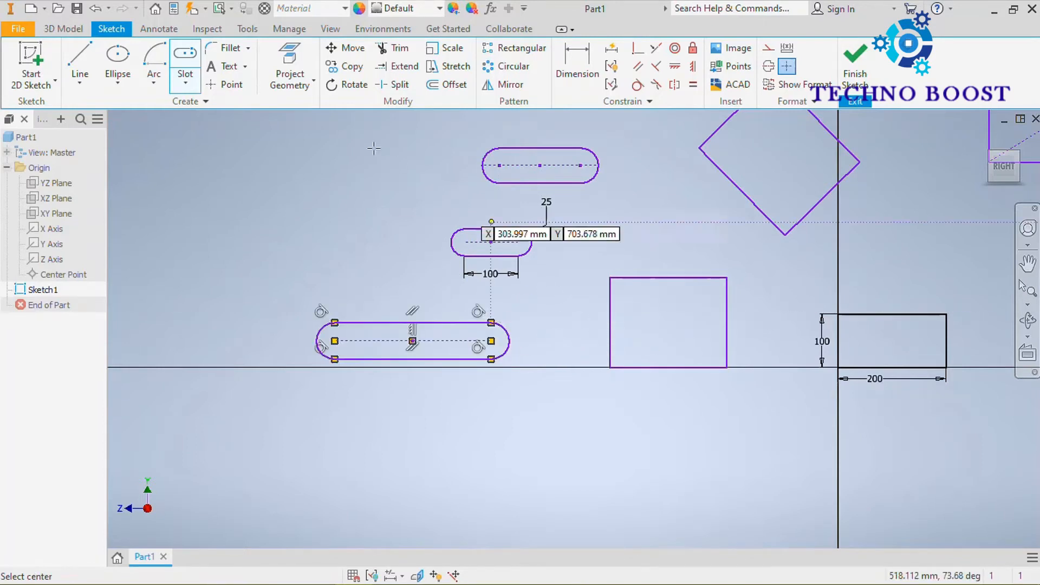
mouse_move(327, 135)
middle_down()
mouse_move(379, 251)
mouse_move(401, 264)
middle_up()
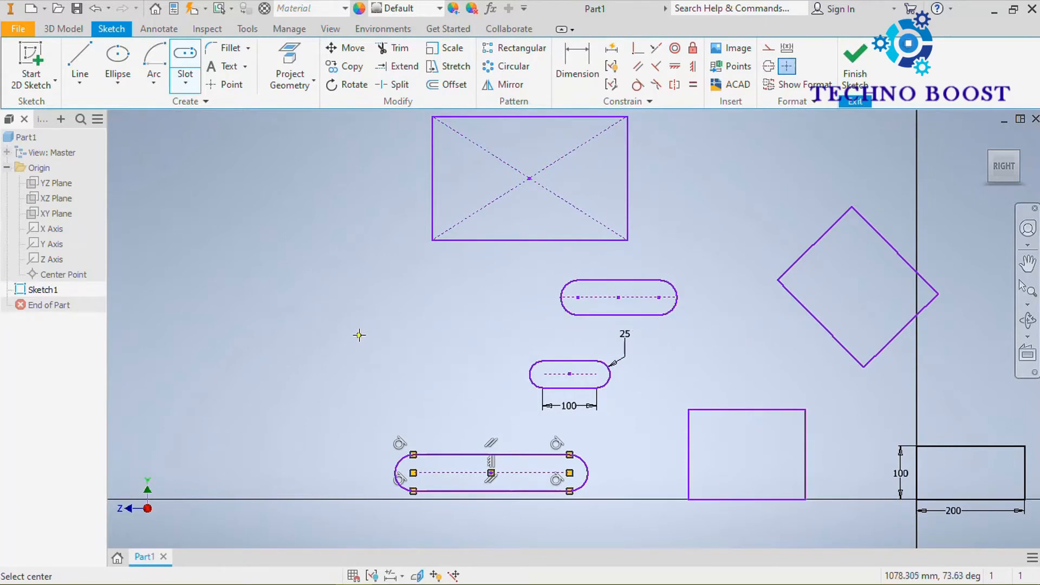
Draw a horizontal center point slot beside the other slots, with 100 mm from its center to the arc center and a 50 mm width.
click(358, 335)
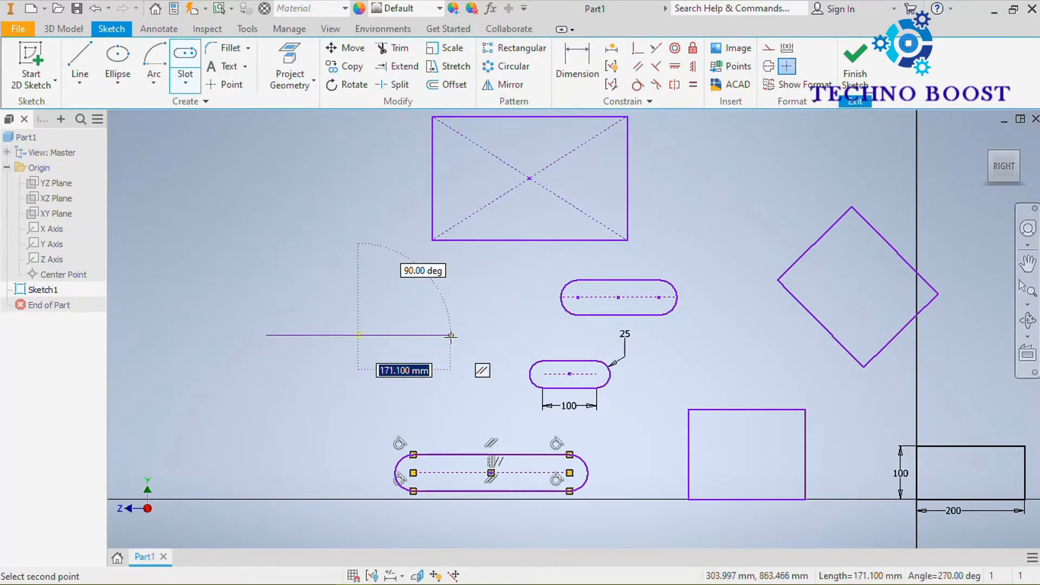
text(10)
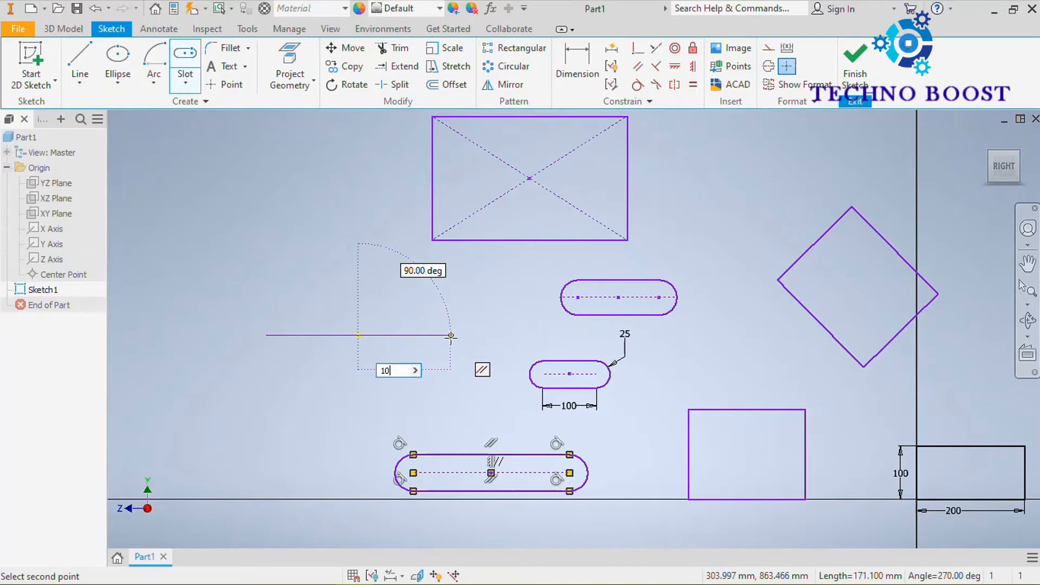
text(0)
key(Return)
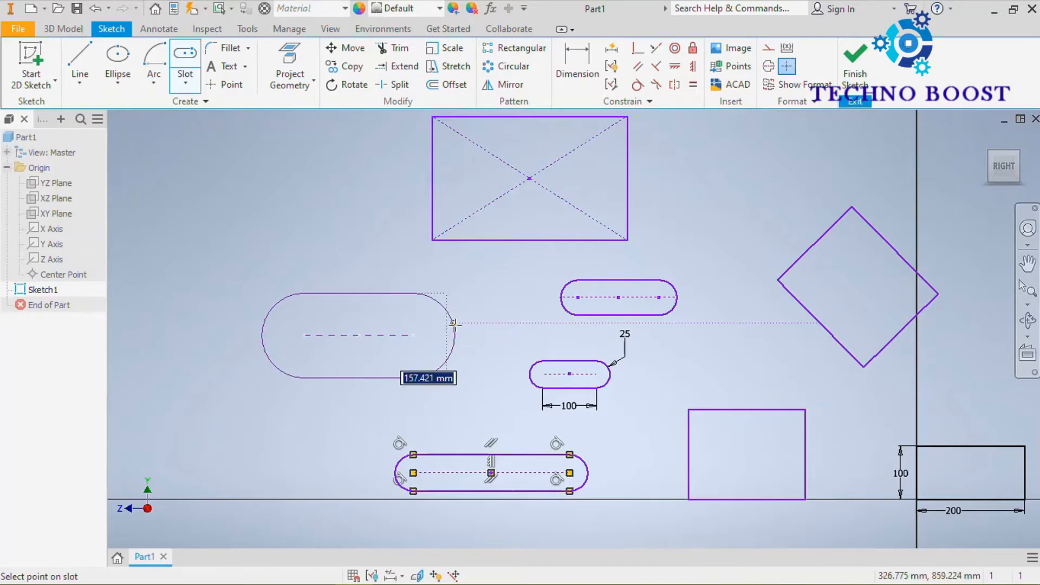
text(50)
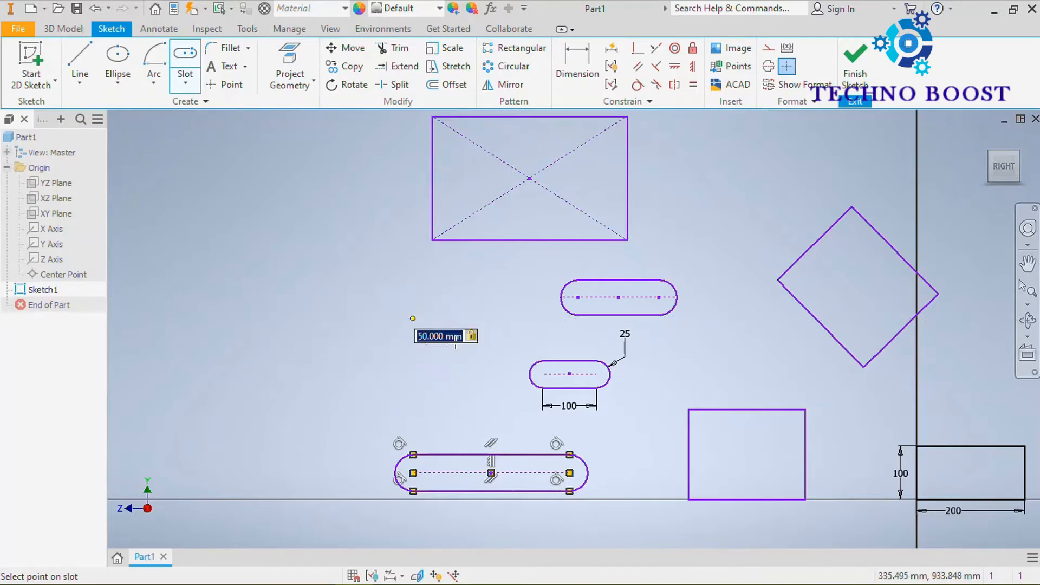
key(Return)
scroll(362, 314, down, 3)
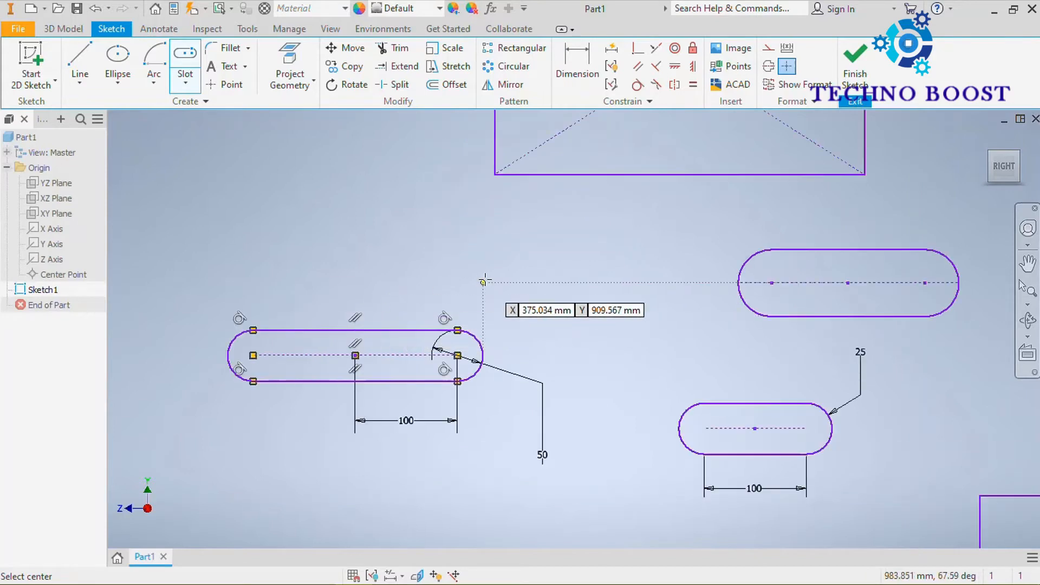
middle_drag(482, 281, 530, 256)
scroll(530, 258, up, 3)
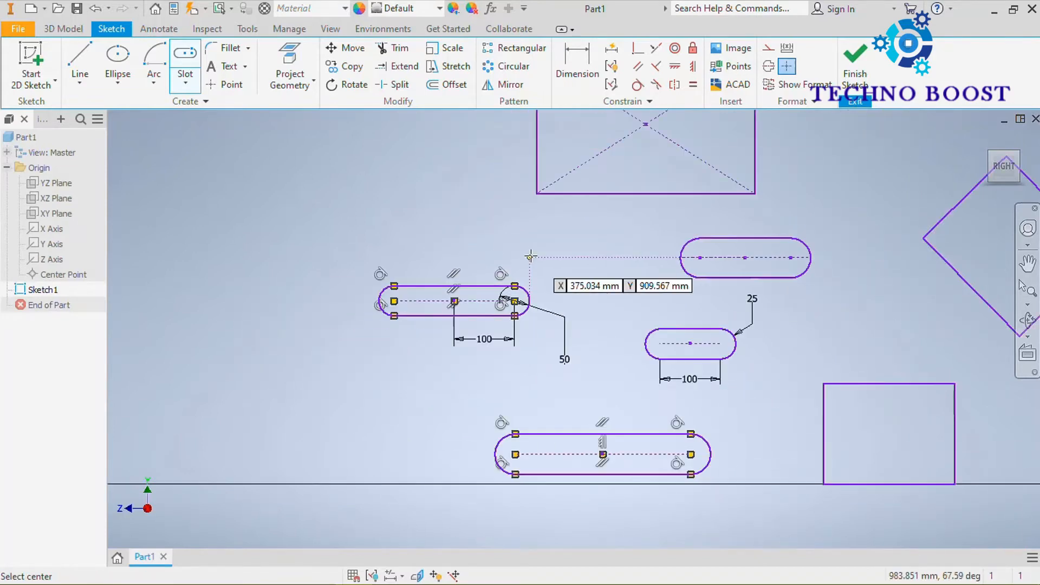
scroll(537, 300, down, 4)
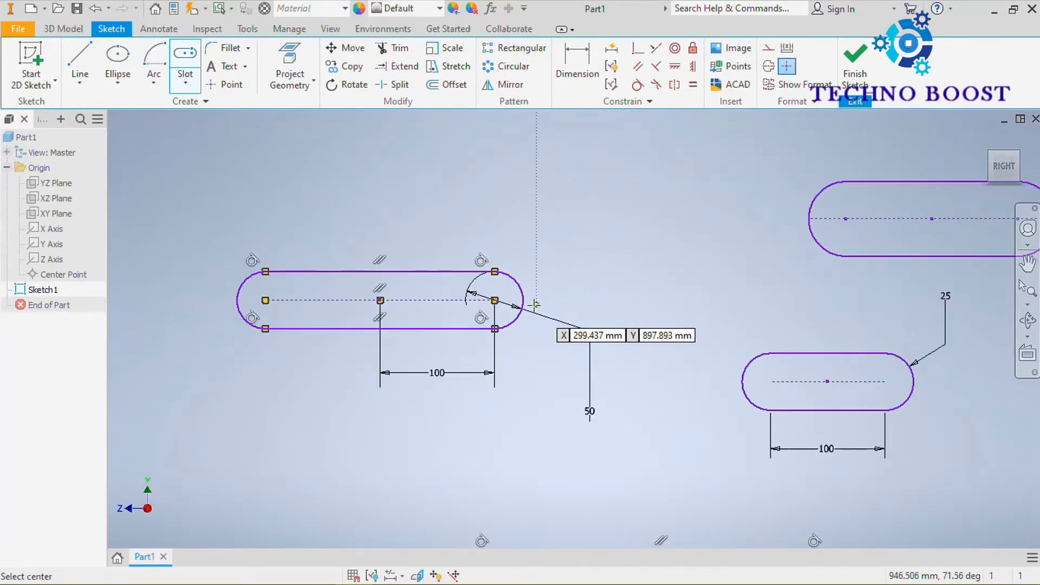
key(Escape)
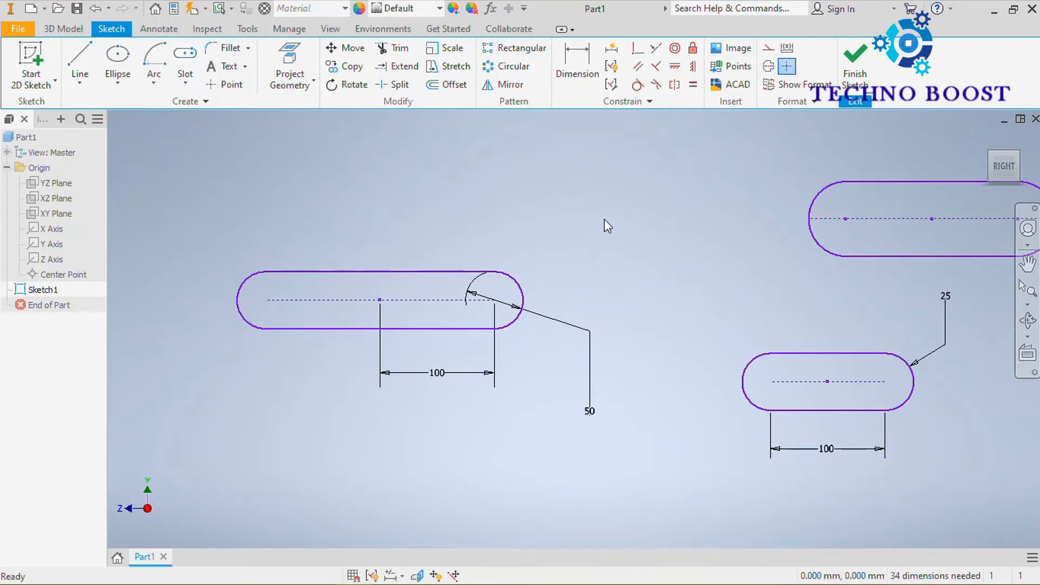
Draw a three point arc slot arching upward below the horizontal axis, with a center arc radius of about 143 mm.
click(179, 87)
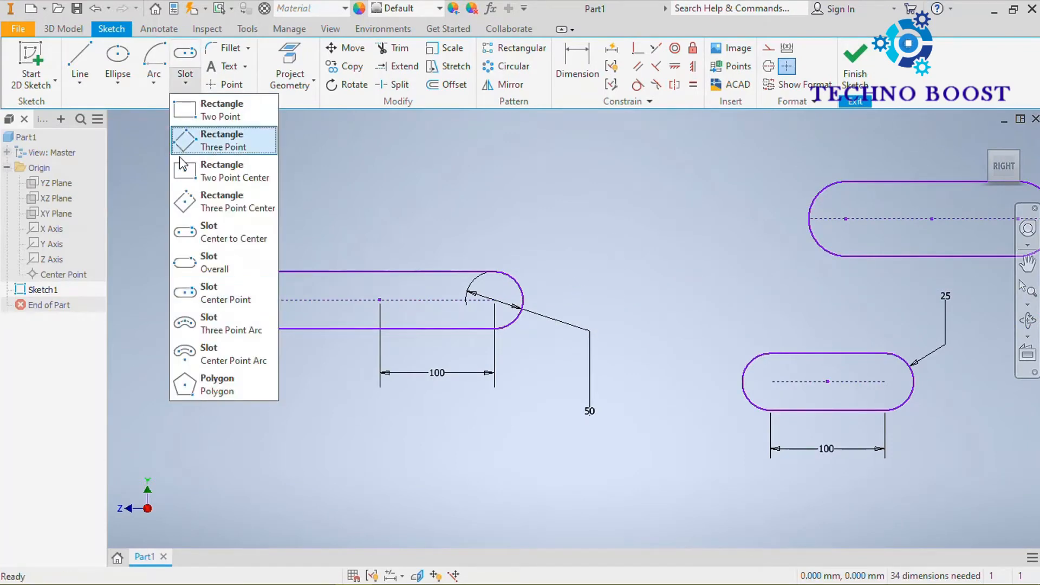
click(238, 329)
scroll(439, 200, down, 3)
scroll(439, 201, down, 2)
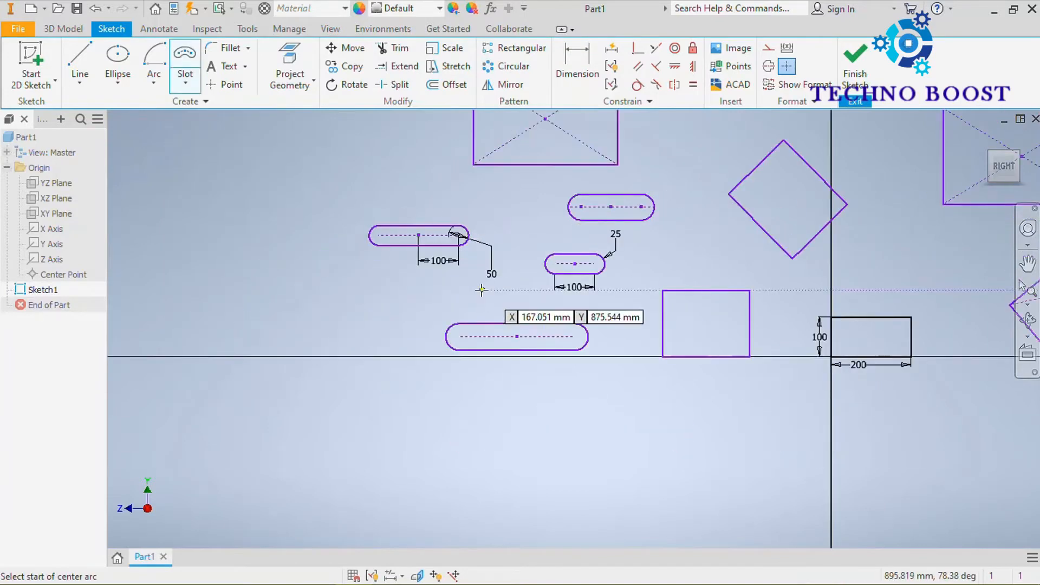
mouse_move(480, 285)
middle_down()
mouse_move(511, 228)
mouse_move(506, 249)
mouse_move(427, 244)
middle_up()
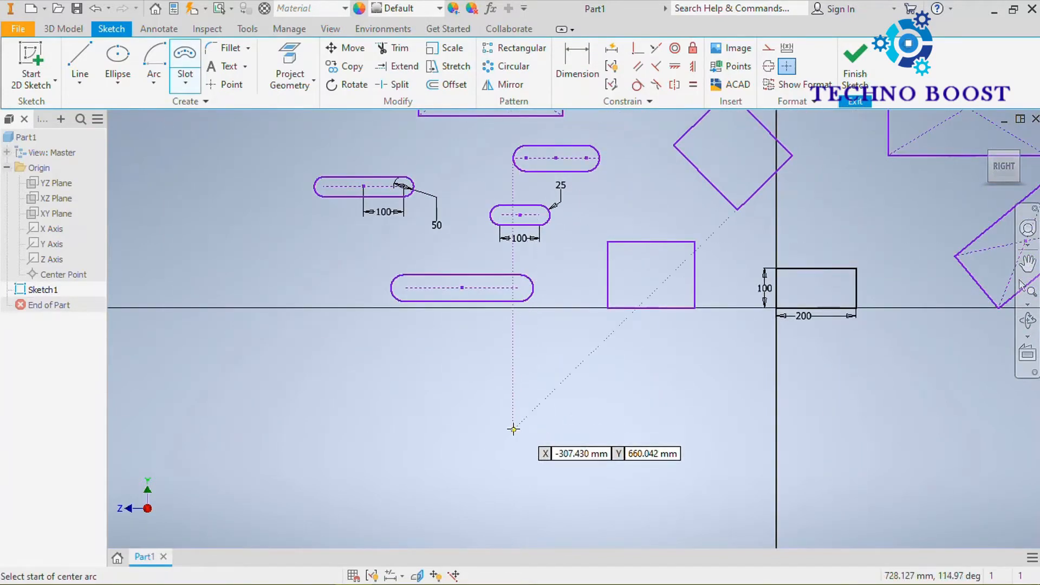
click(548, 404)
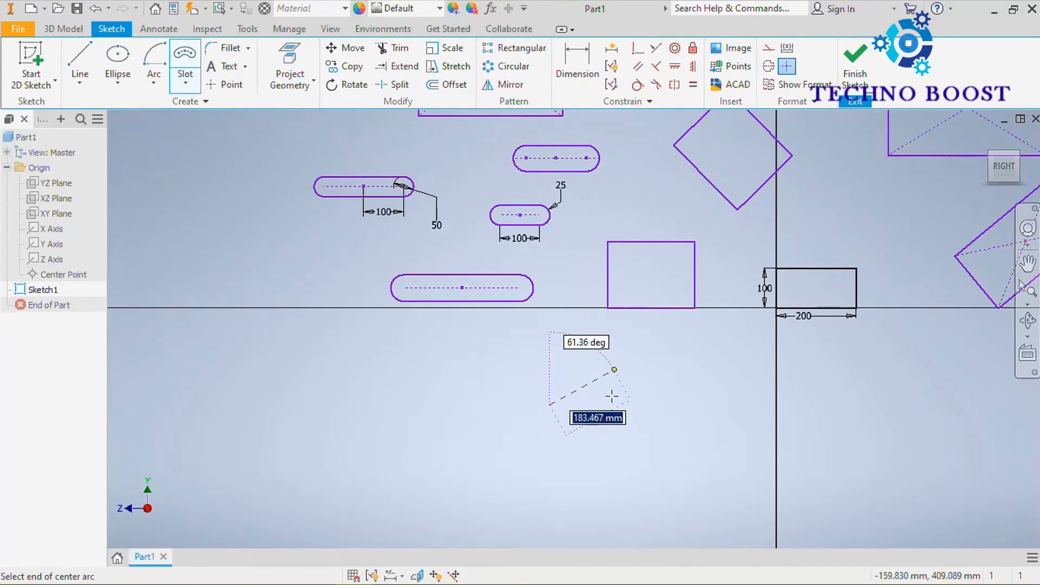
click(641, 406)
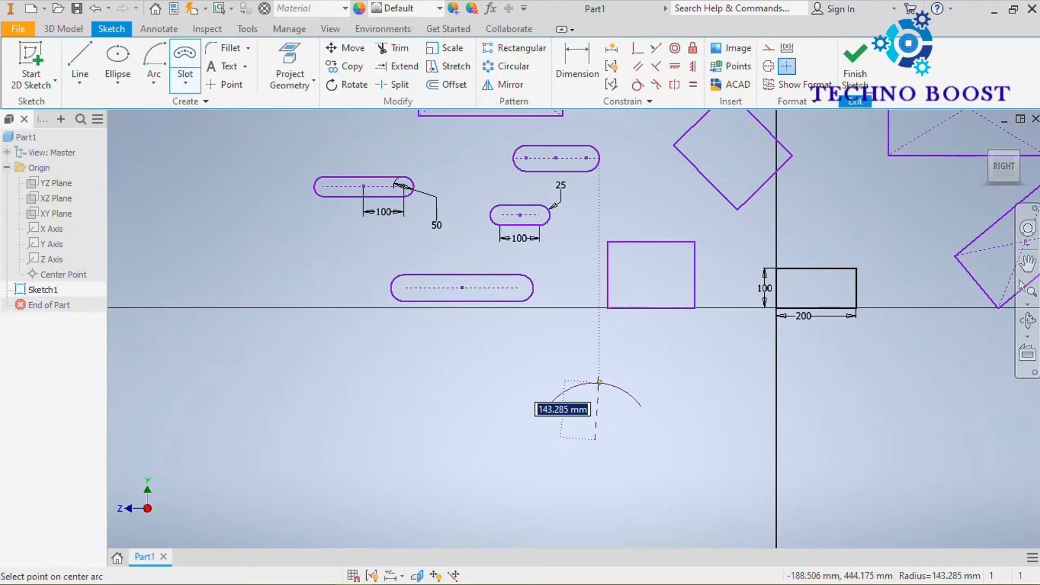
click(599, 382)
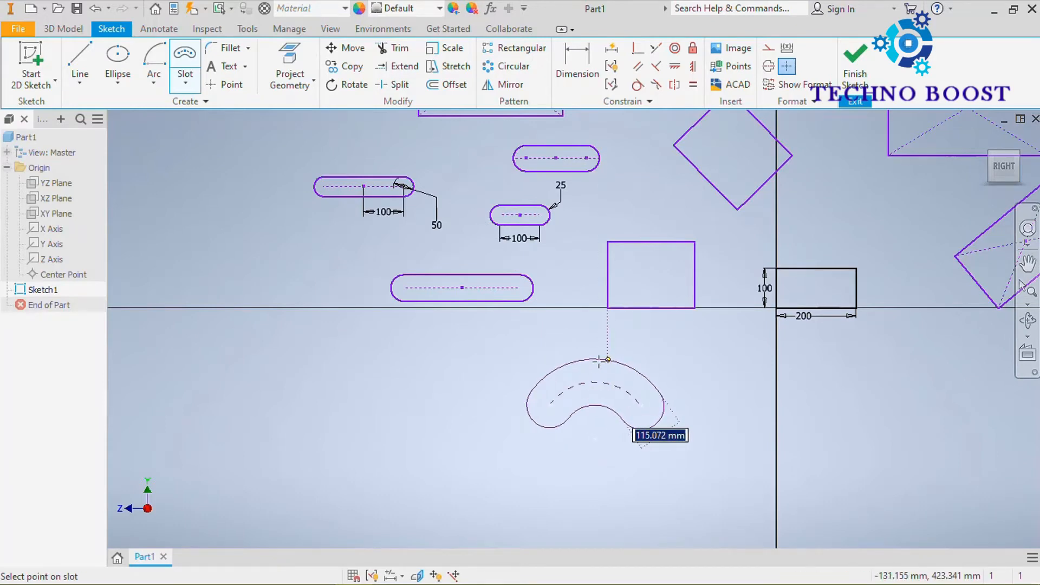
click(594, 357)
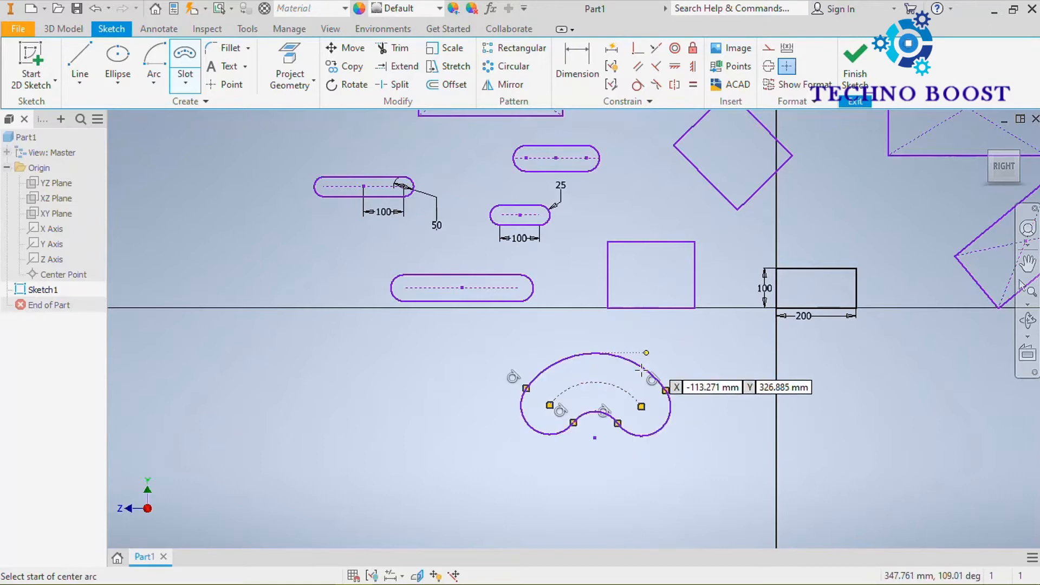
Draw a center point arc slot beside the three point arc slot, with a center arc radius of about 220 mm.
click(185, 83)
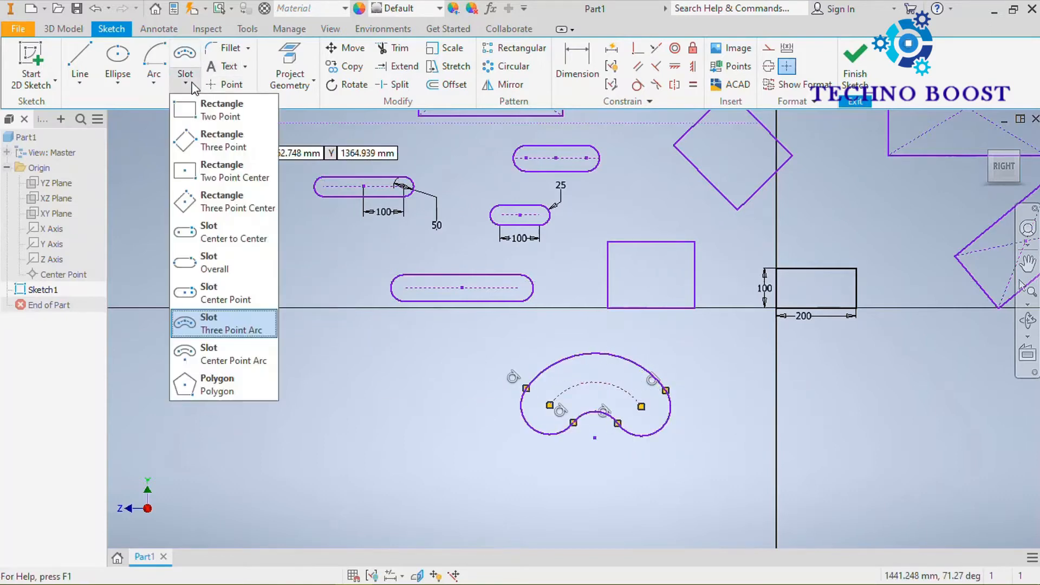
click(242, 362)
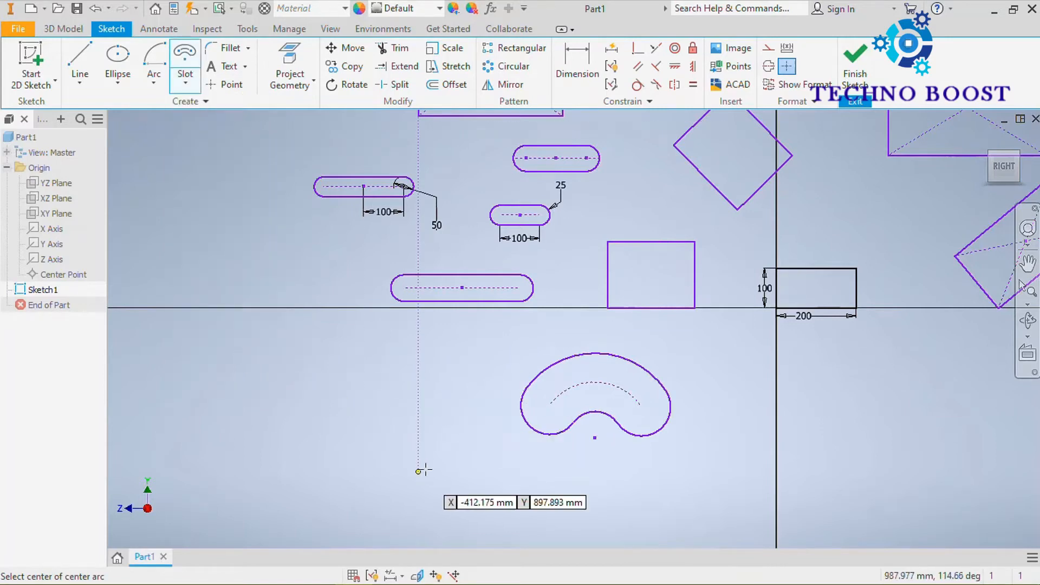
click(364, 458)
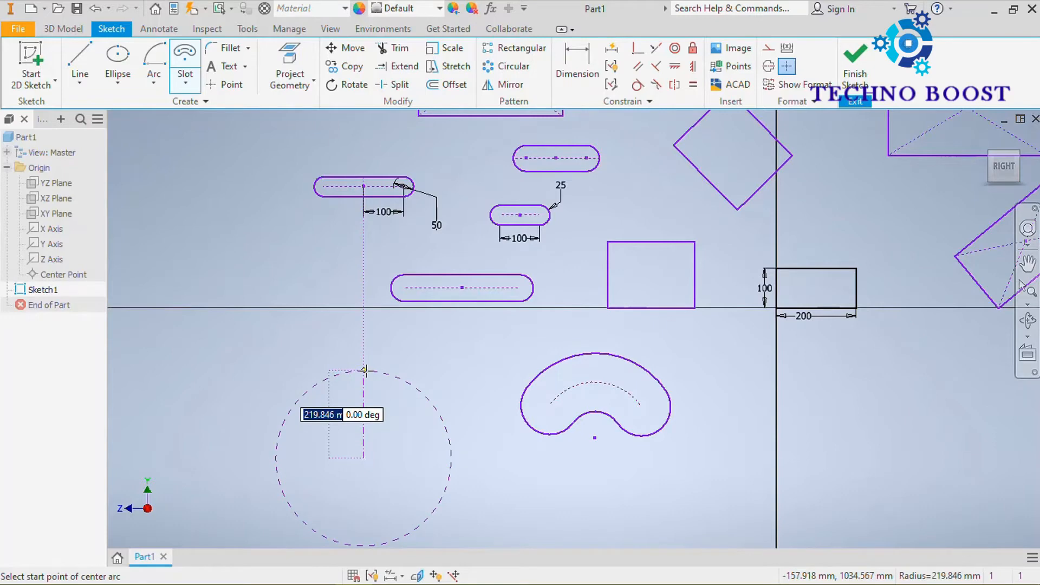
click(366, 370)
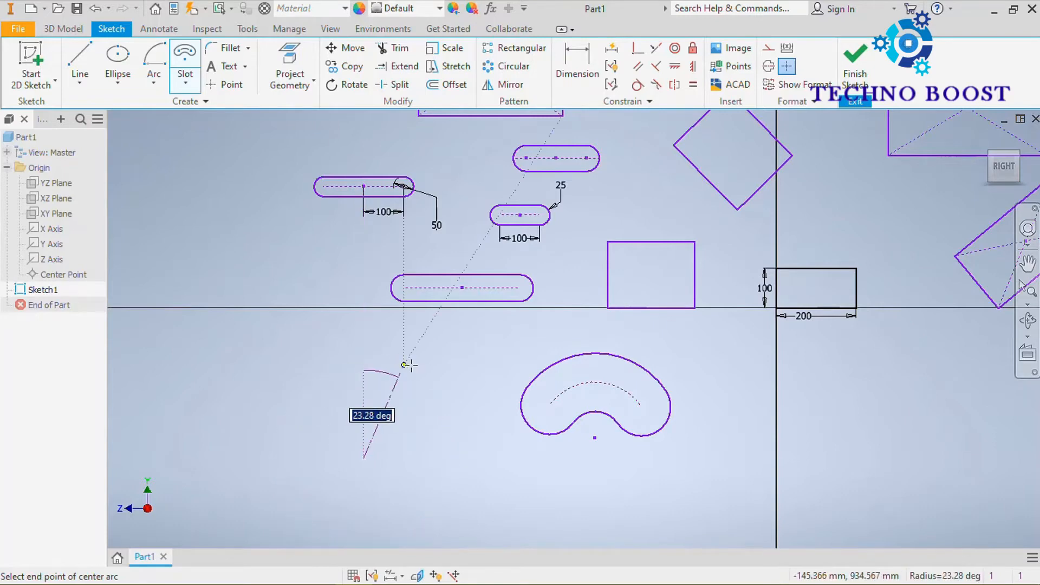
click(449, 434)
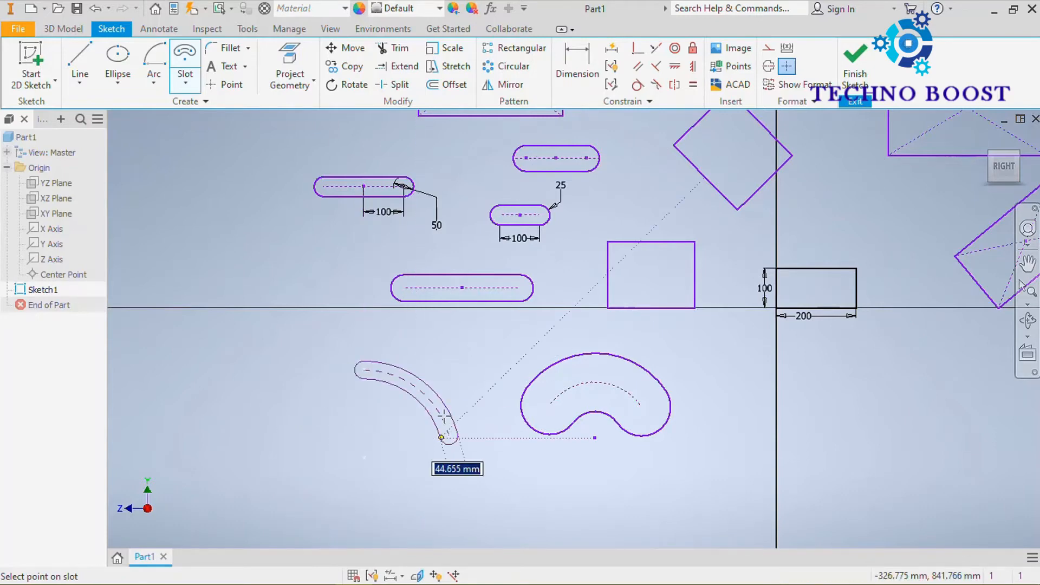
click(448, 388)
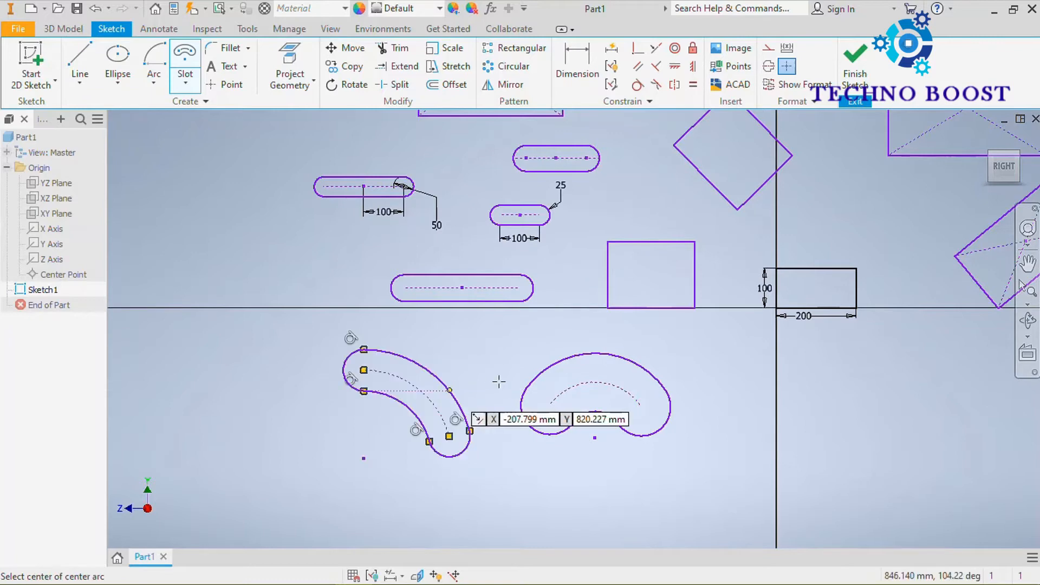
Delete all slots, the diamond and the rectangles on the slots' side of the vertical axis, together with the 100 mm height dimension of the origin rectangle.
scroll(442, 457, up, 3)
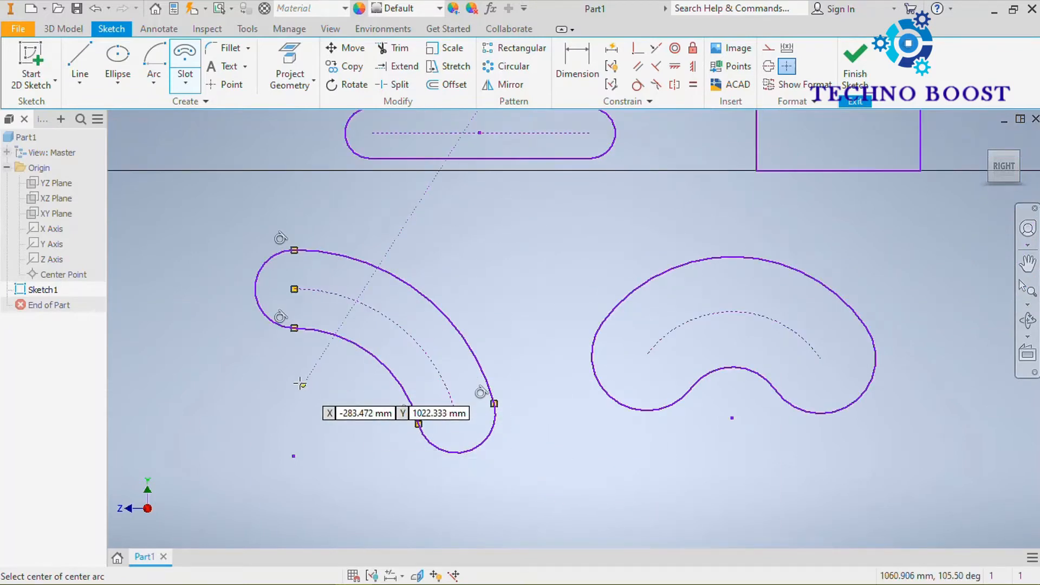
scroll(446, 234, down, 4)
scroll(472, 260, up, 3)
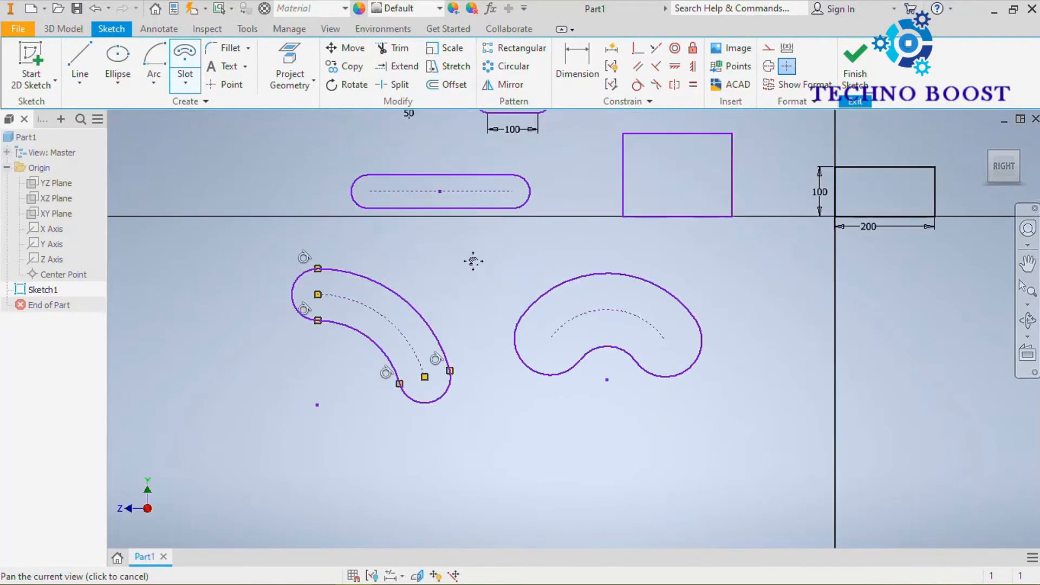
middle_drag(472, 260, 396, 419)
scroll(428, 250, down, 3)
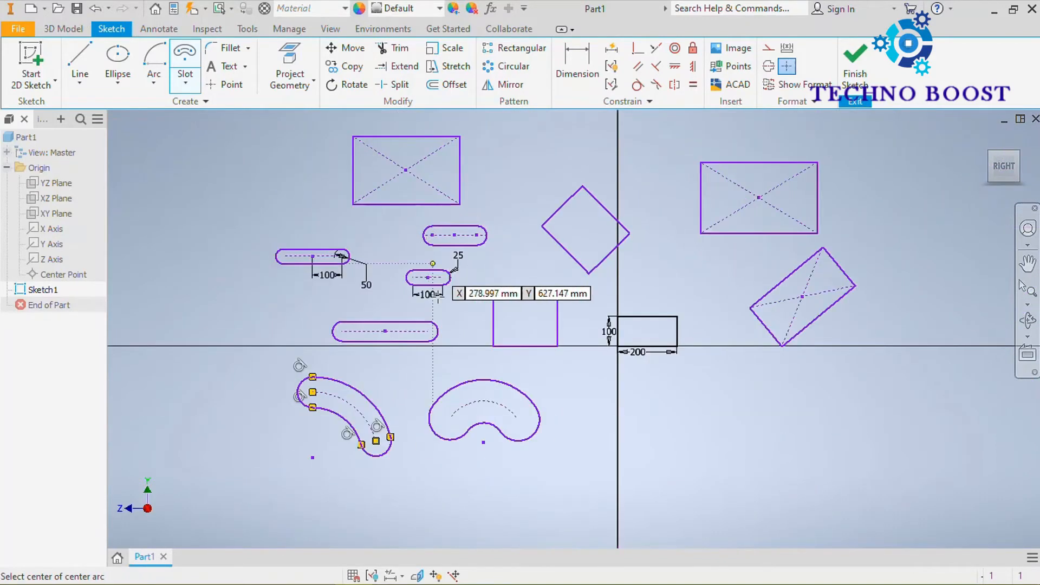
middle_drag(438, 298, 434, 283)
scroll(434, 283, down, 3)
scroll(460, 227, up, 4)
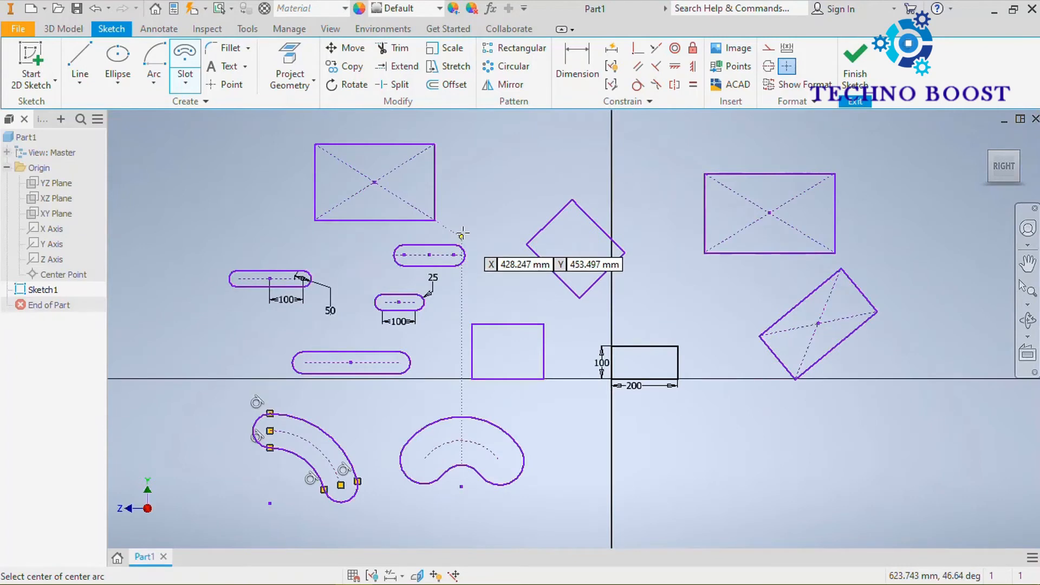
key(Escape)
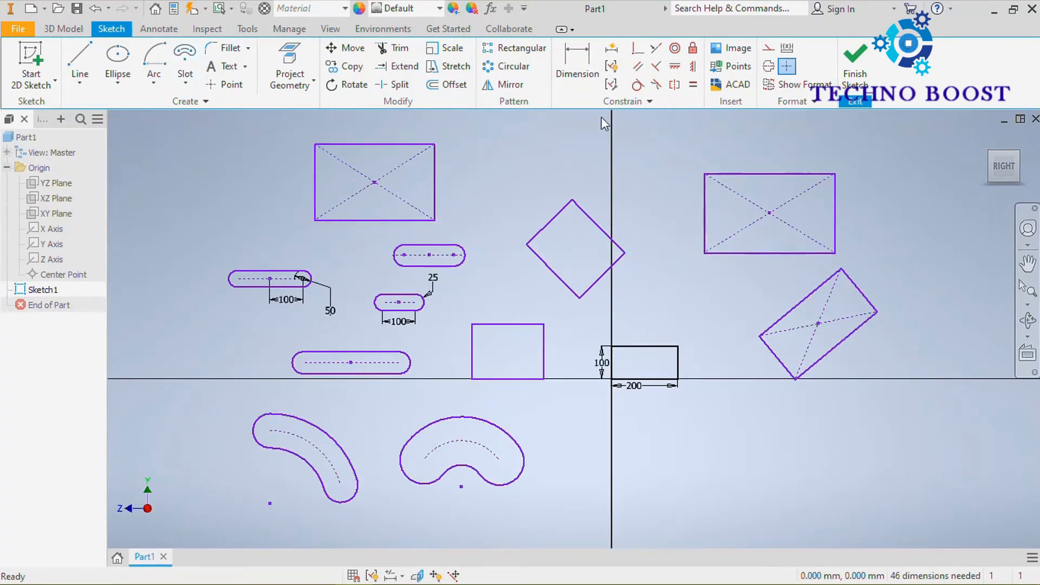
mouse_move(601, 116)
mouse_down()
mouse_move(481, 265)
mouse_move(292, 458)
mouse_move(203, 525)
mouse_up()
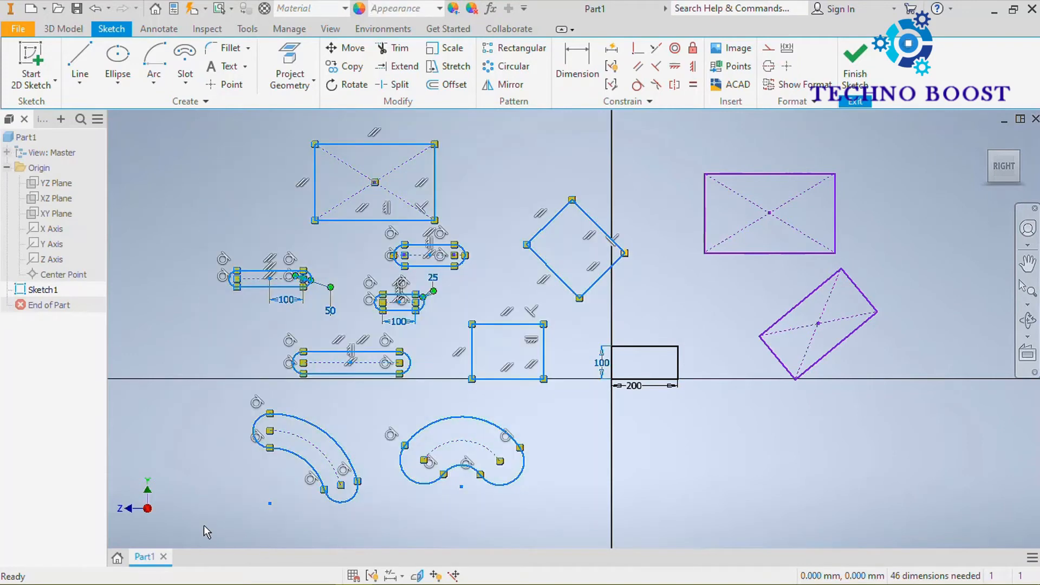
key(Delete)
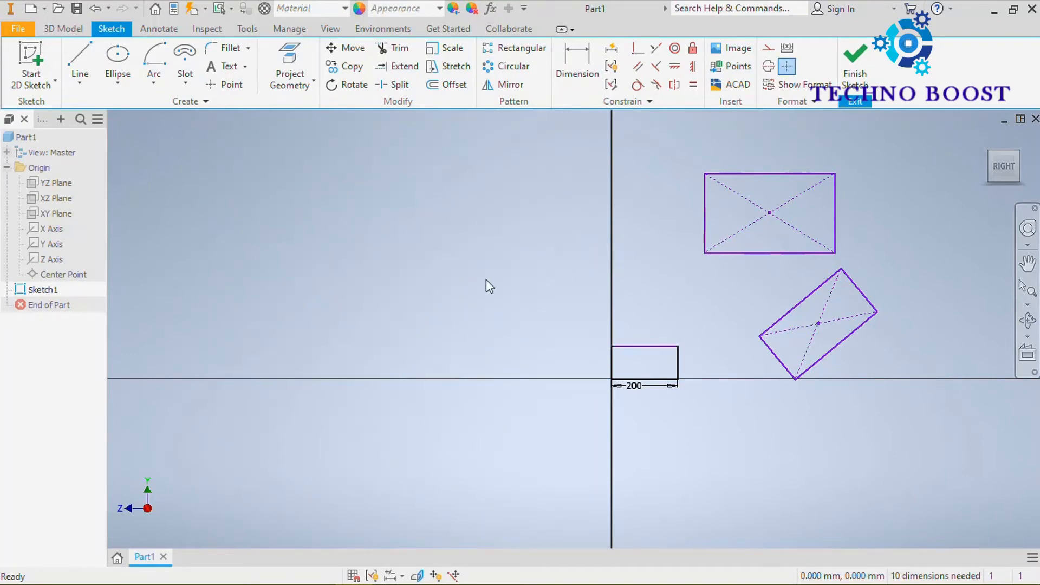
Delete the upright and the tilted center rectangles, keeping only the 200 mm wide rectangle at the origin.
scroll(545, 230, down, 3)
scroll(591, 310, up, 5)
middle_drag(571, 343, 594, 184)
scroll(594, 175, up, 2)
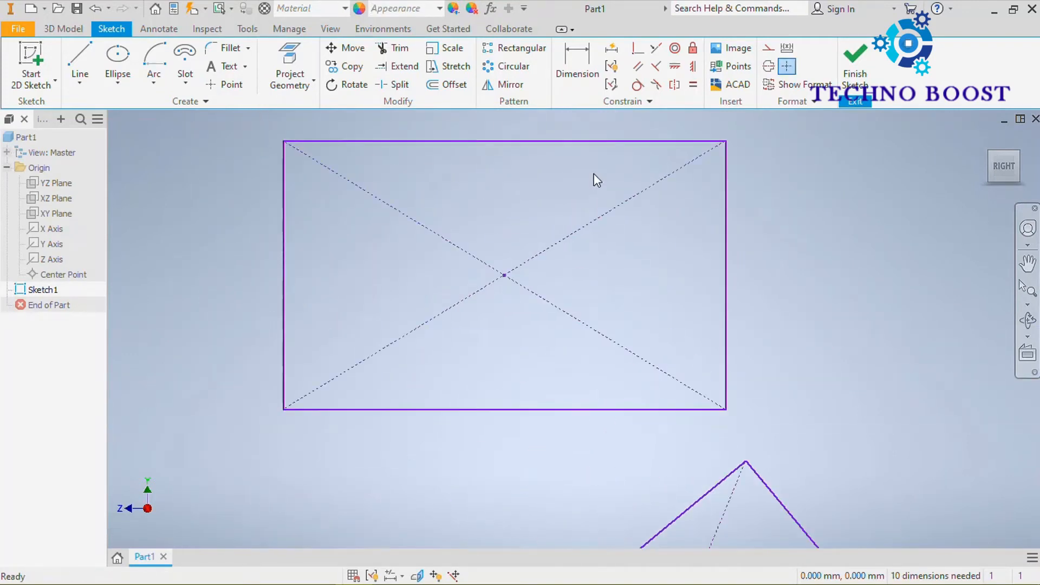
scroll(594, 174, down, 6)
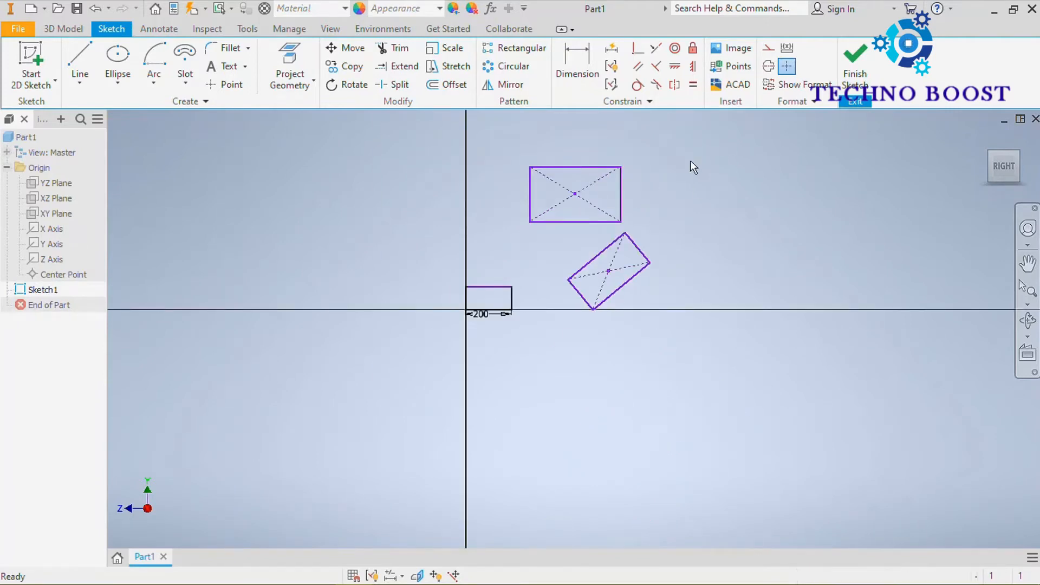
drag(693, 142, 687, 179)
middle_drag(671, 142, 703, 136)
scroll(682, 185, up, 3)
middle_drag(687, 191, 732, 248)
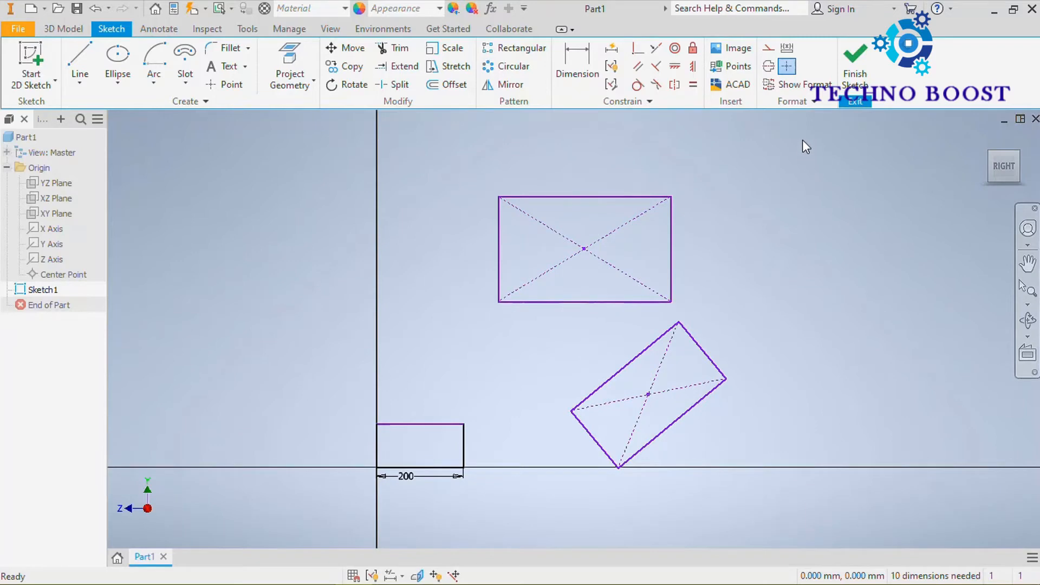
mouse_move(803, 143)
mouse_down()
mouse_move(742, 296)
mouse_move(626, 446)
mouse_move(476, 505)
mouse_move(480, 496)
mouse_up()
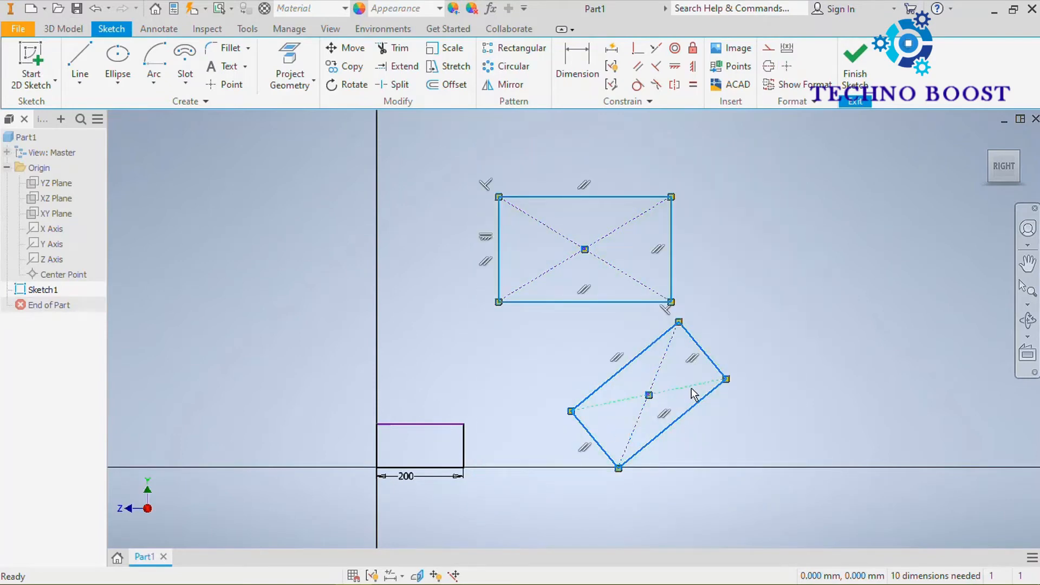
key(Delete)
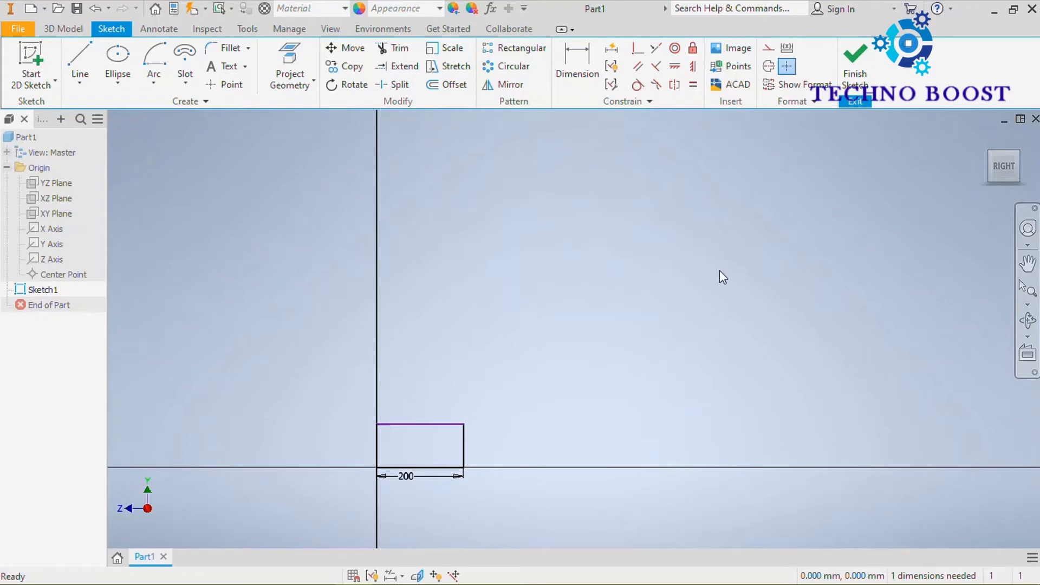
scroll(421, 443, up, 3)
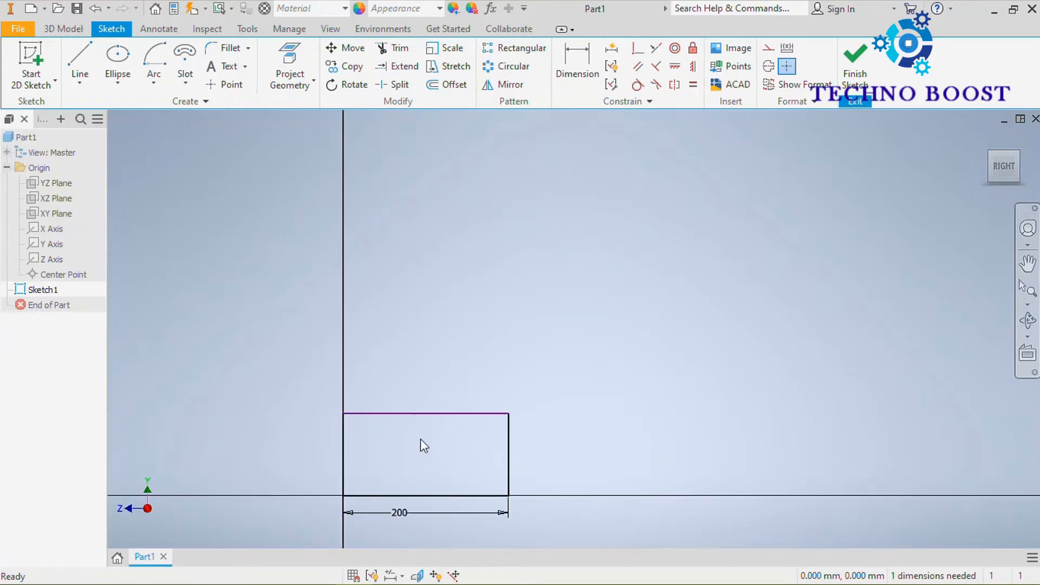
middle_drag(421, 444, 492, 296)
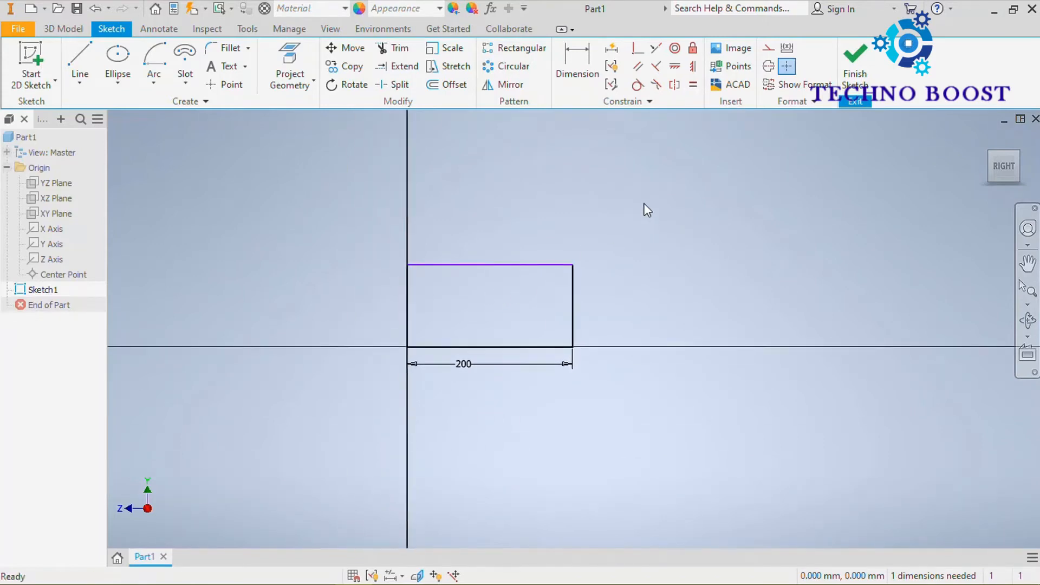
Dimension the height of the origin rectangle along the vertical axis as 100 mm.
click(577, 60)
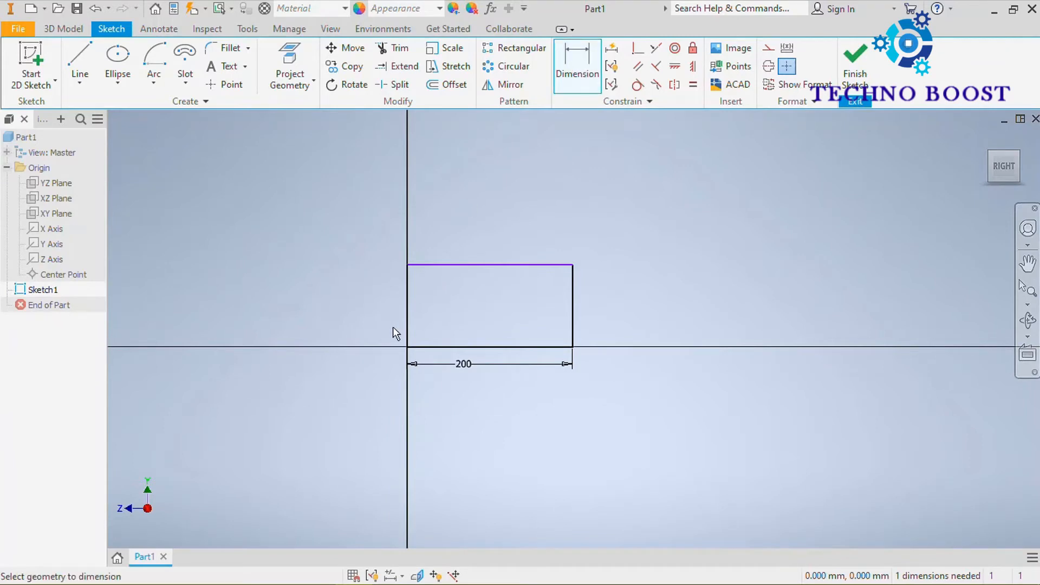
click(407, 316)
click(359, 318)
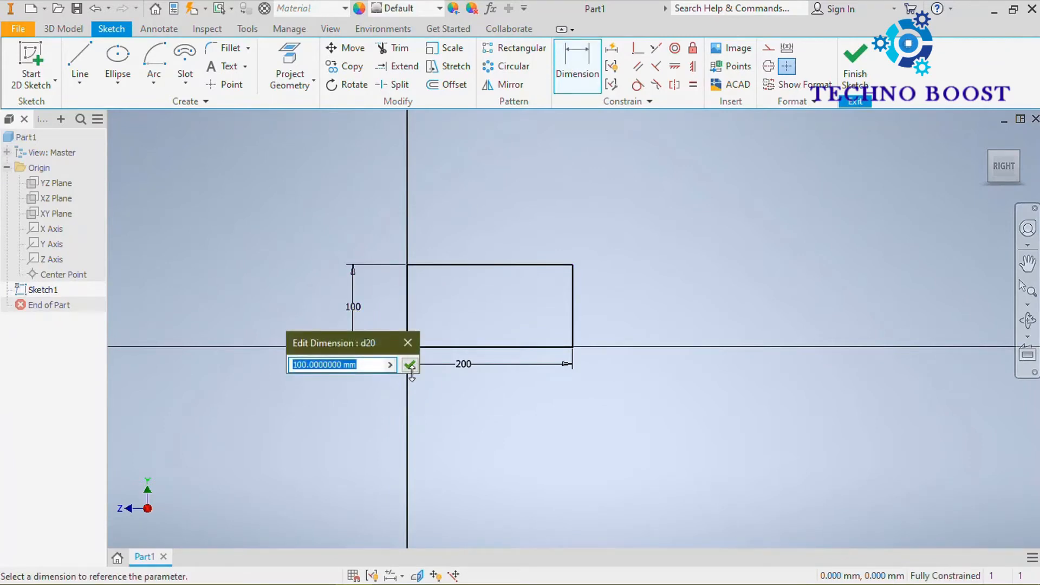
Fillet the rectangle's two corners away from the vertical axis with a 5 mm radius, keeping the equal-radius option on.
scroll(458, 272, up, 3)
middle_drag(483, 263, 507, 216)
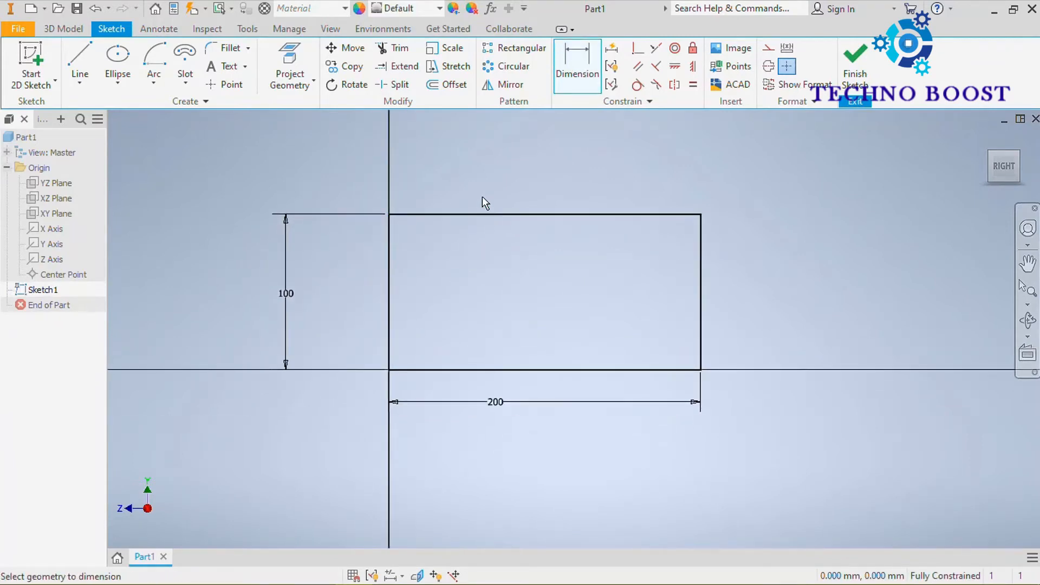
click(248, 48)
click(245, 84)
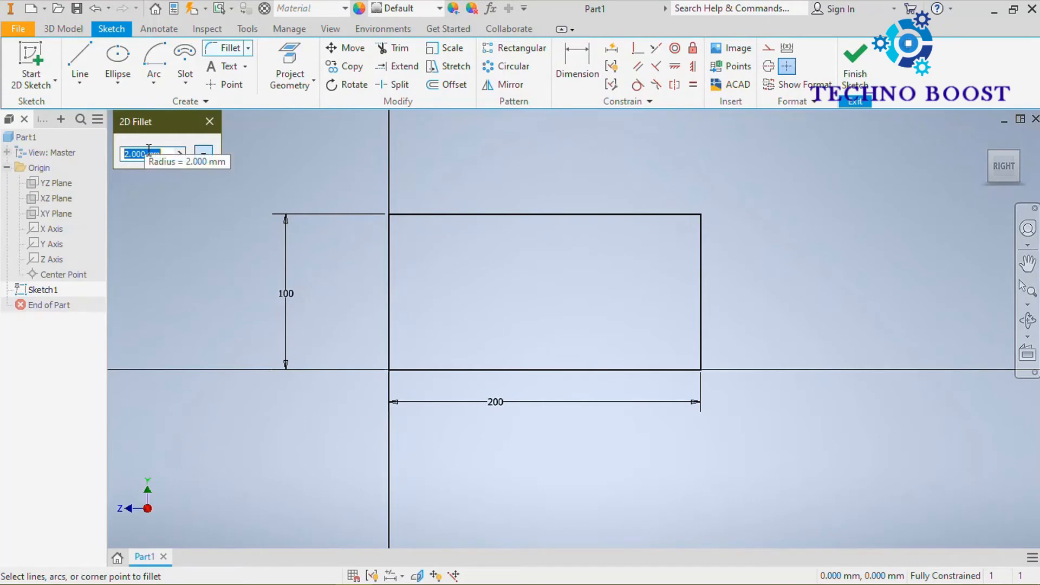
text(5)
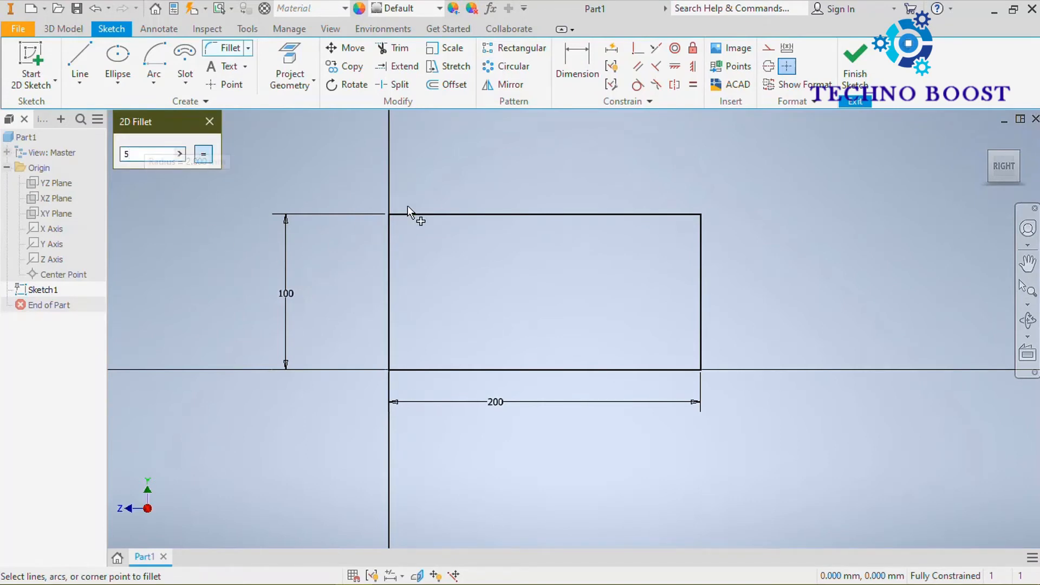
click(591, 214)
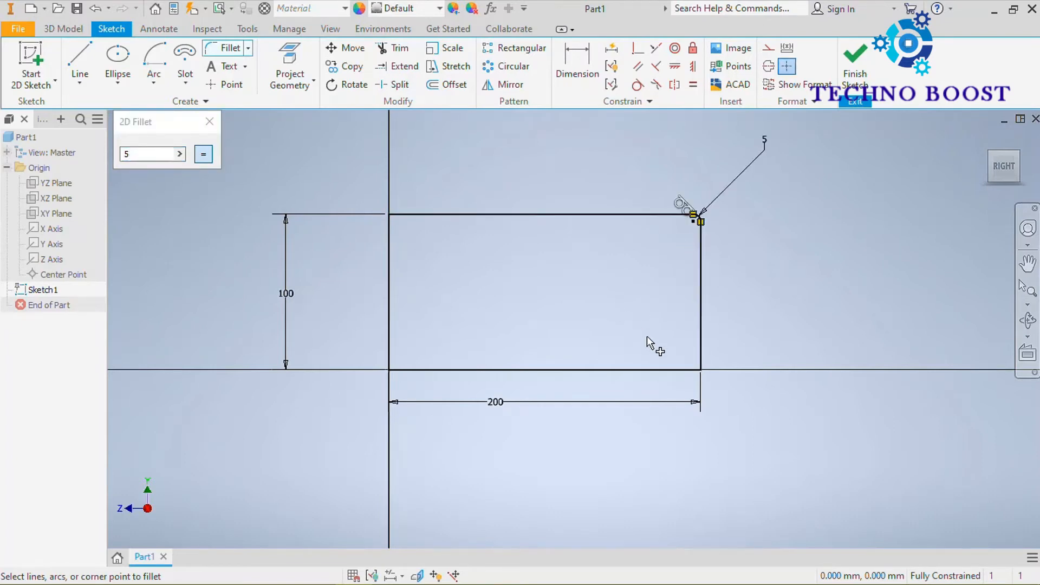
click(701, 326)
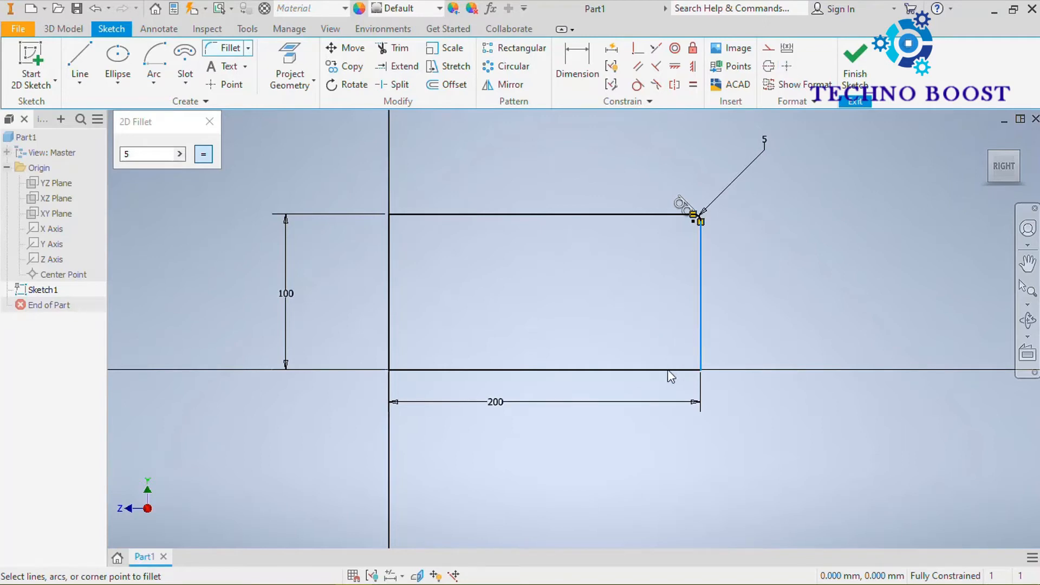
click(658, 370)
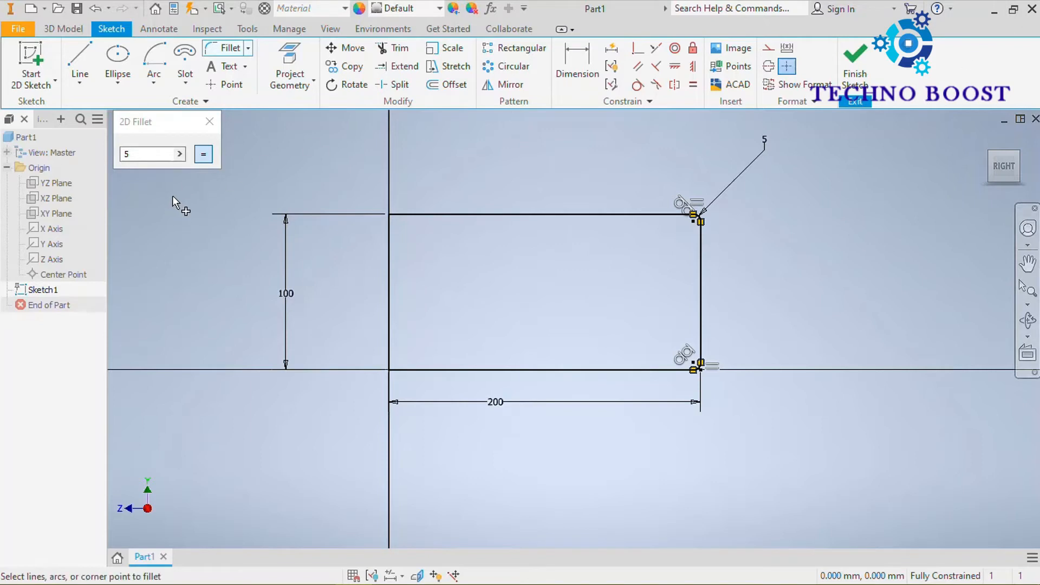
Fillet the two corners on the vertical axis at 10 mm with the equal-radius option off, restoring the option before closing the fillet settings.
click(203, 156)
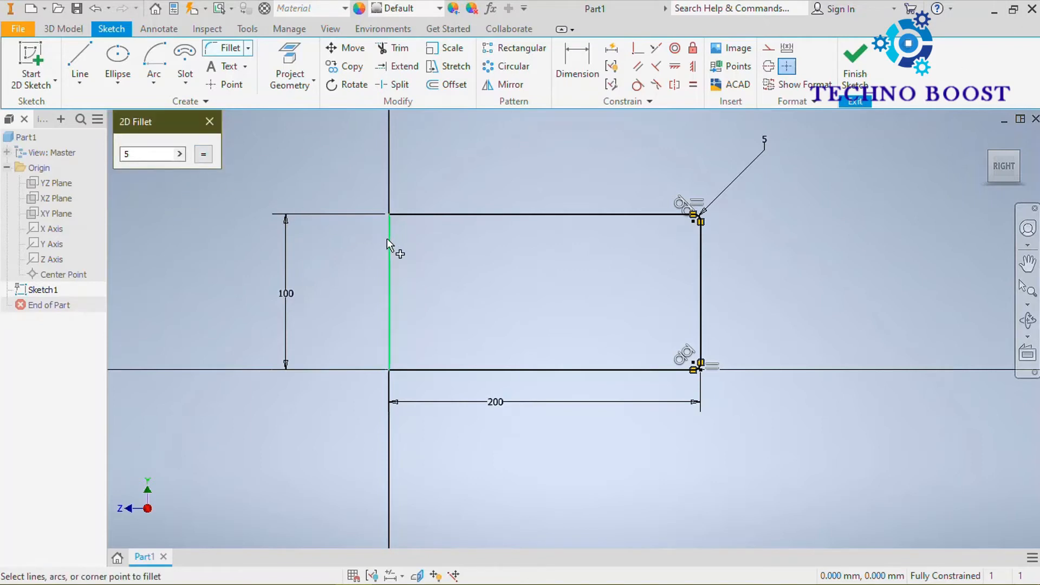
drag(155, 152, 119, 163)
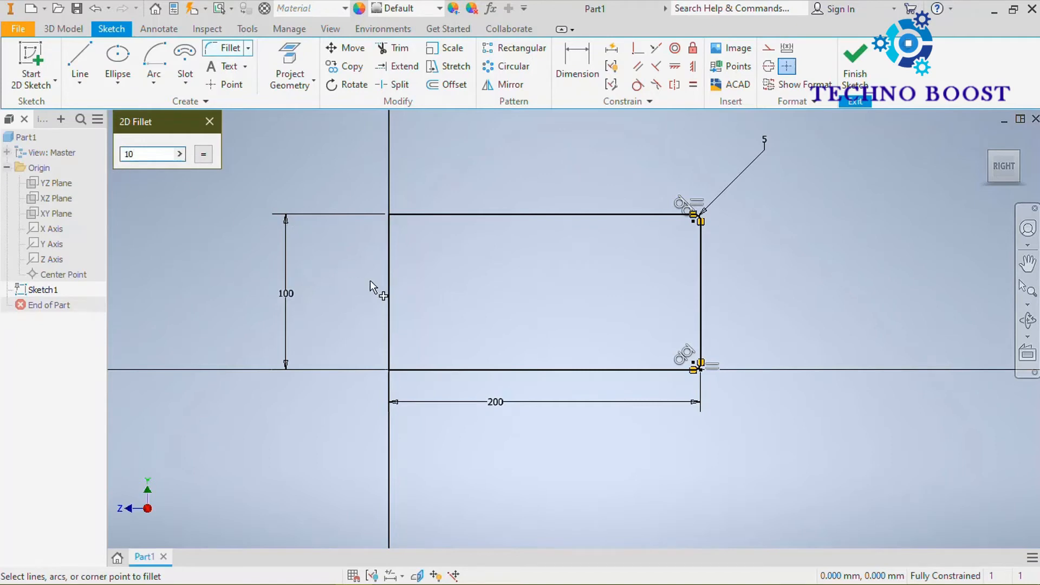
click(386, 300)
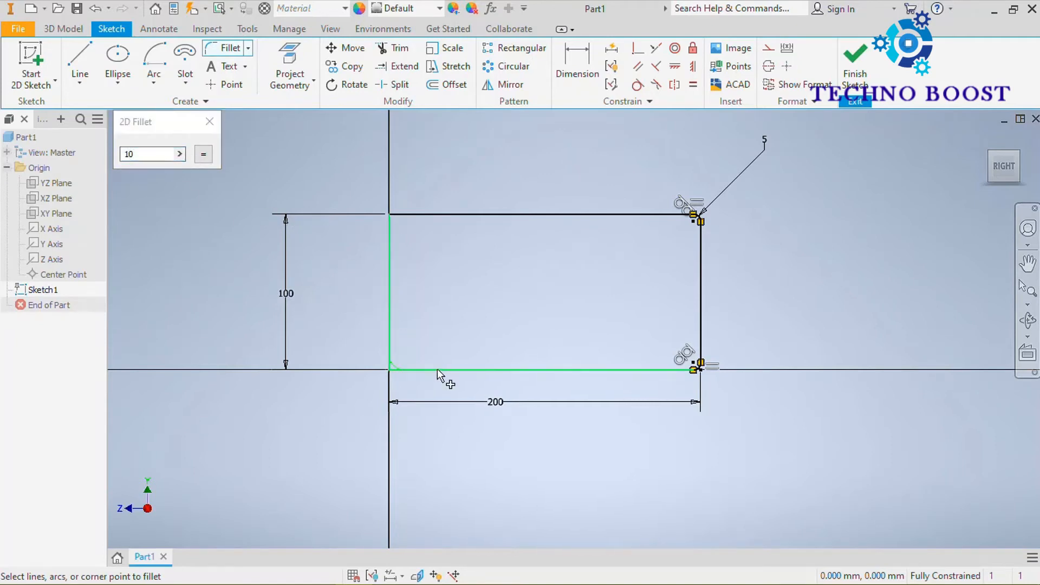
click(437, 370)
click(388, 249)
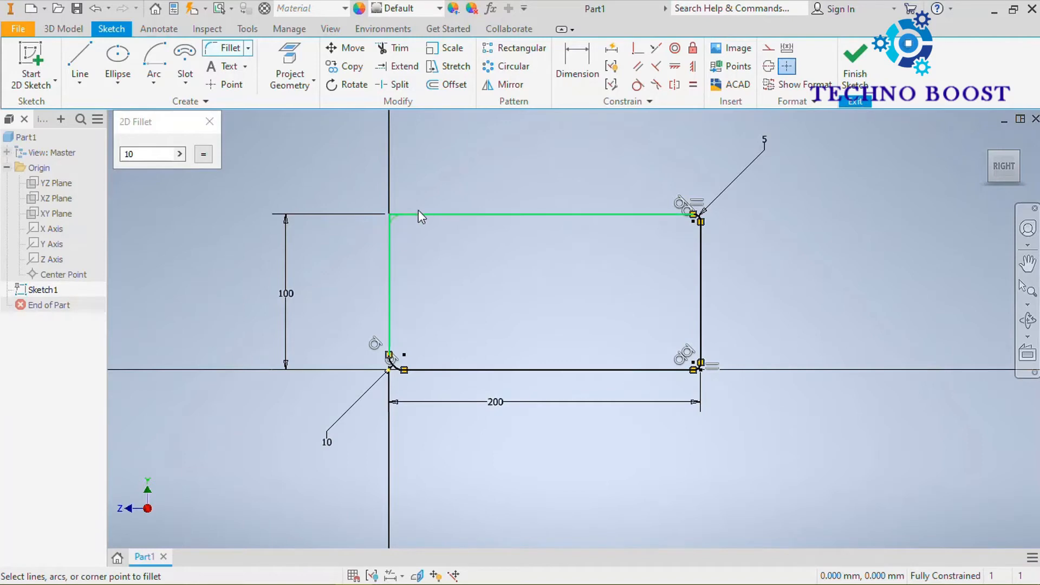
click(424, 214)
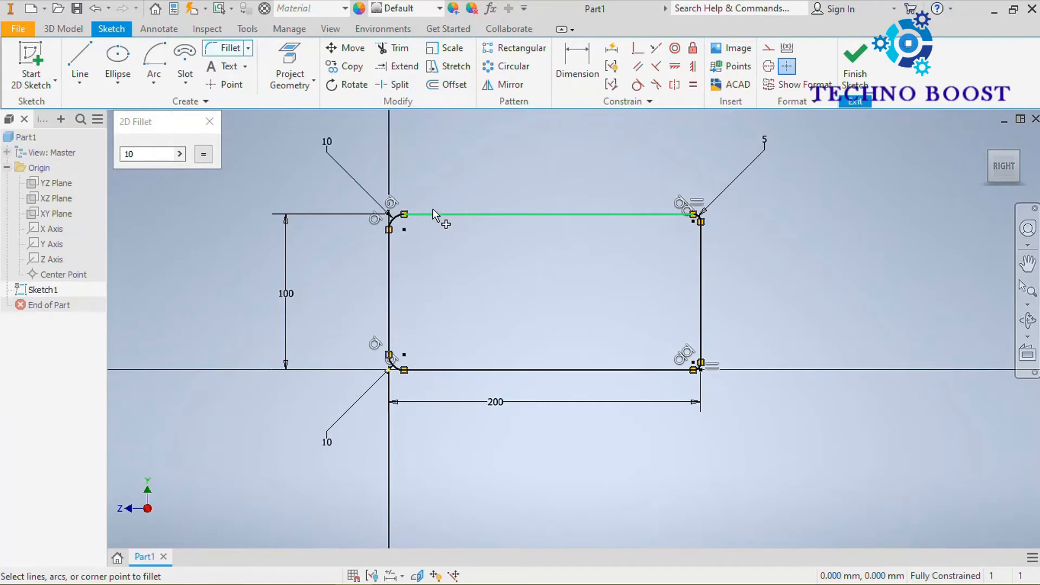
click(201, 154)
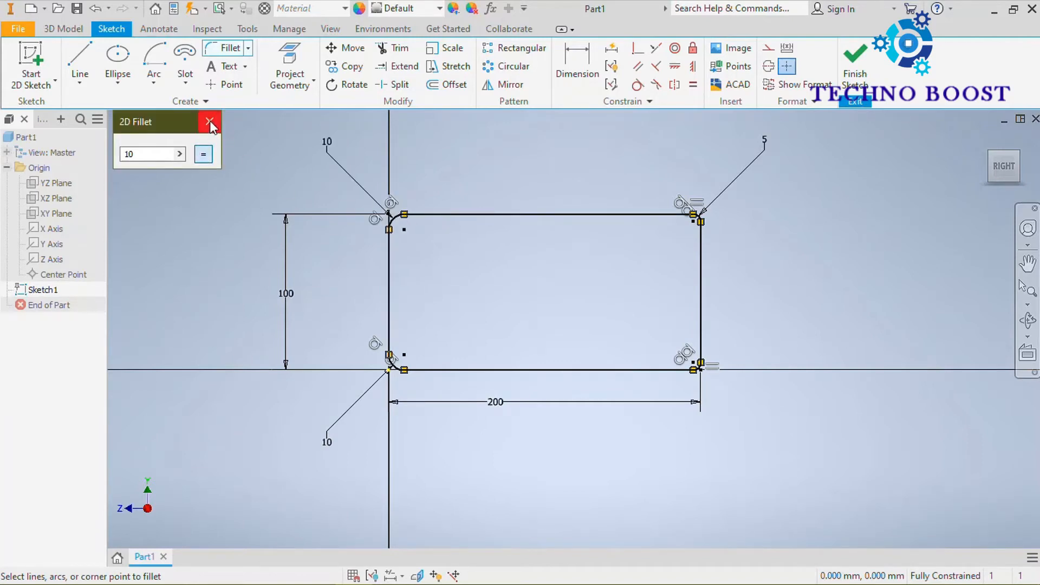
click(210, 122)
Delete the 10 mm radius dimension of the upper corner fillet on the vertical axis and undo the deletion.
scroll(467, 285, up, 3)
middle_drag(472, 288, 442, 337)
scroll(439, 336, down, 5)
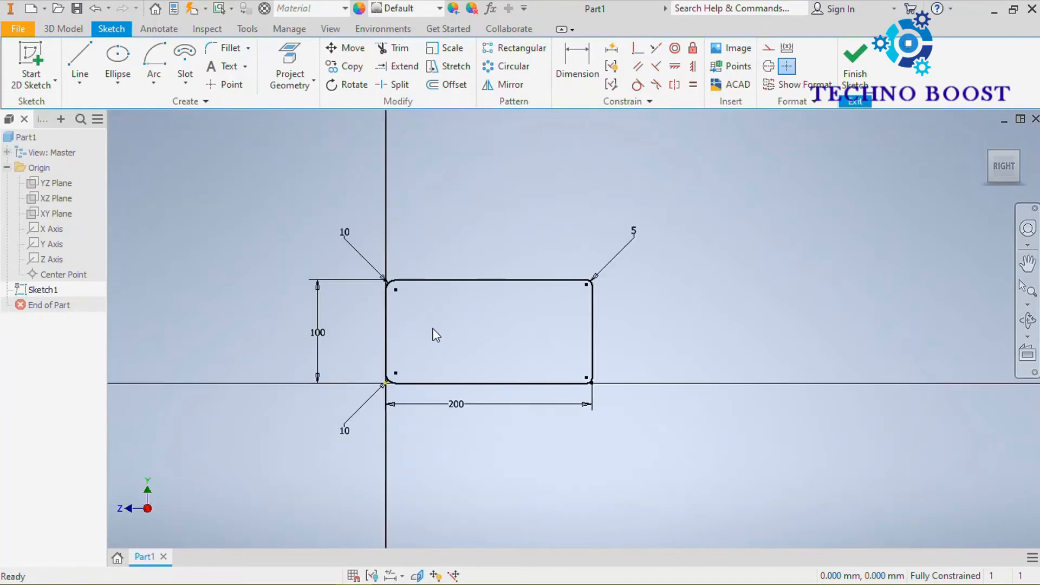
scroll(355, 434, up, 3)
middle_drag(424, 301, 330, 402)
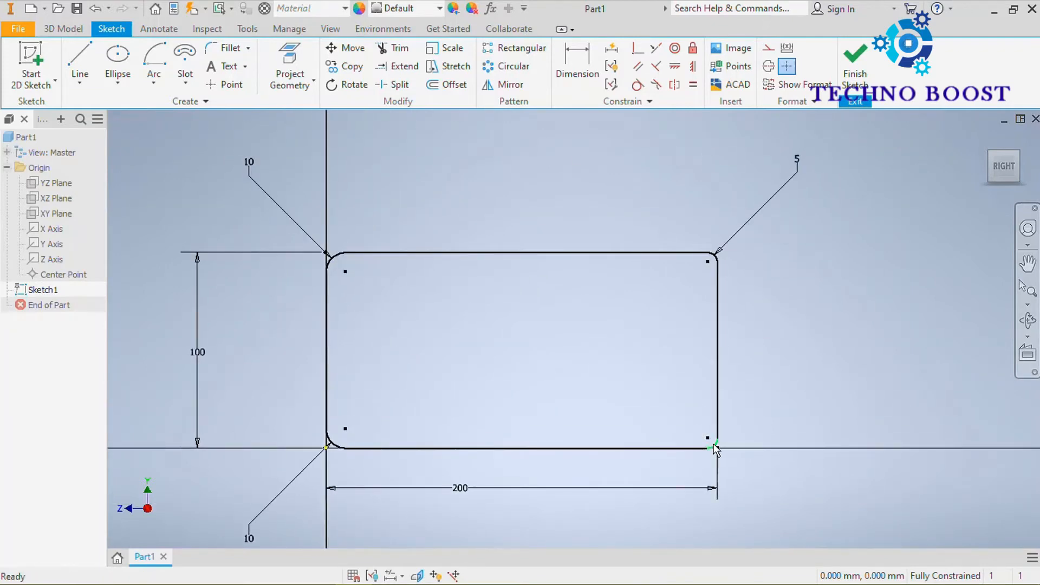
click(258, 184)
key(Delete)
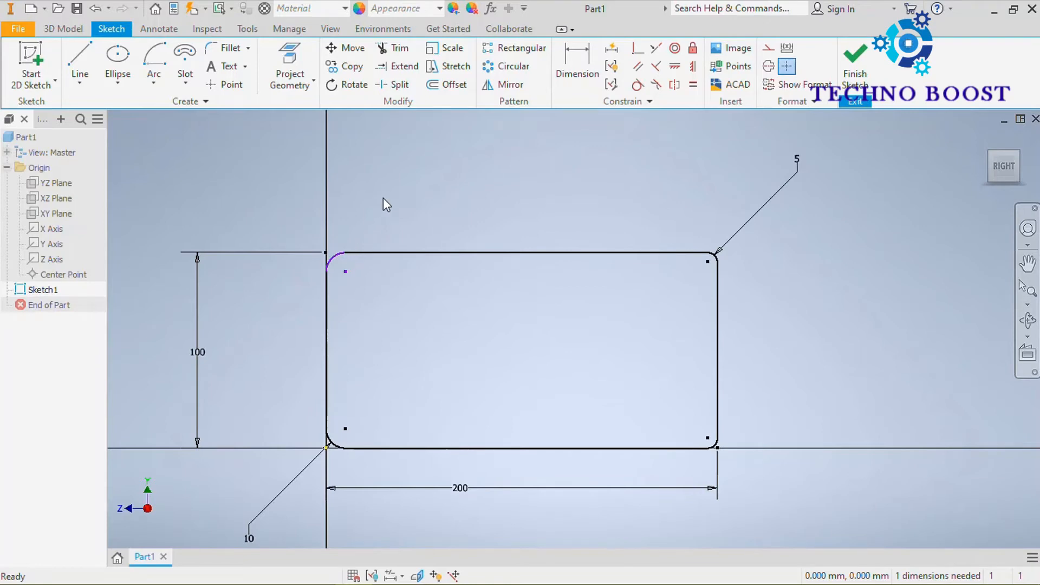
key(ctrl+z)
Draw a two point center rectangle about 331 mm wide and 244 mm high, above the horizontal axis beside the filleted rectangle.
scroll(422, 216, down, 3)
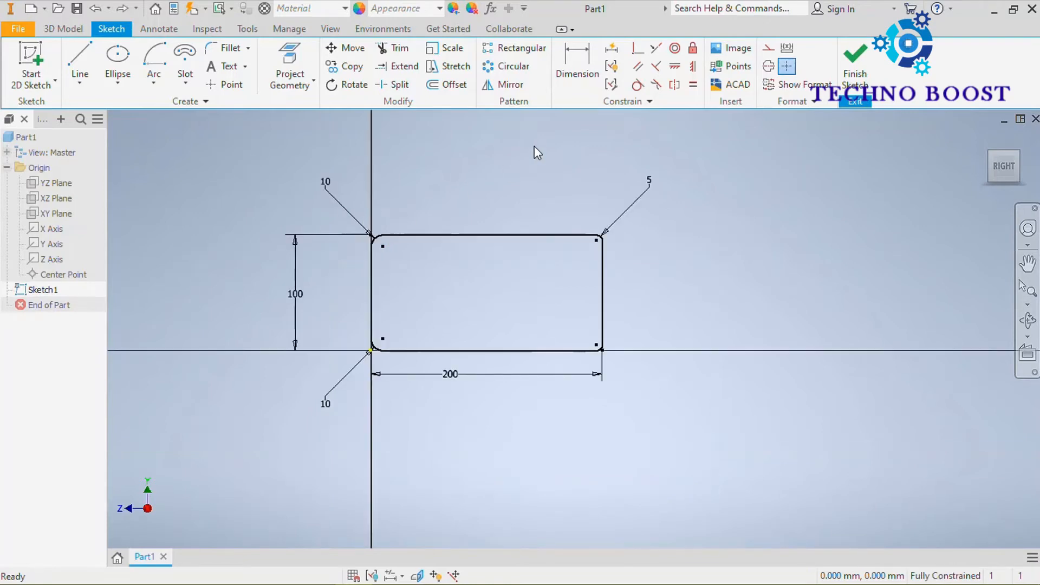
mouse_move(535, 153)
middle_down()
mouse_move(428, 237)
mouse_move(369, 211)
mouse_move(357, 246)
middle_up()
click(130, 82)
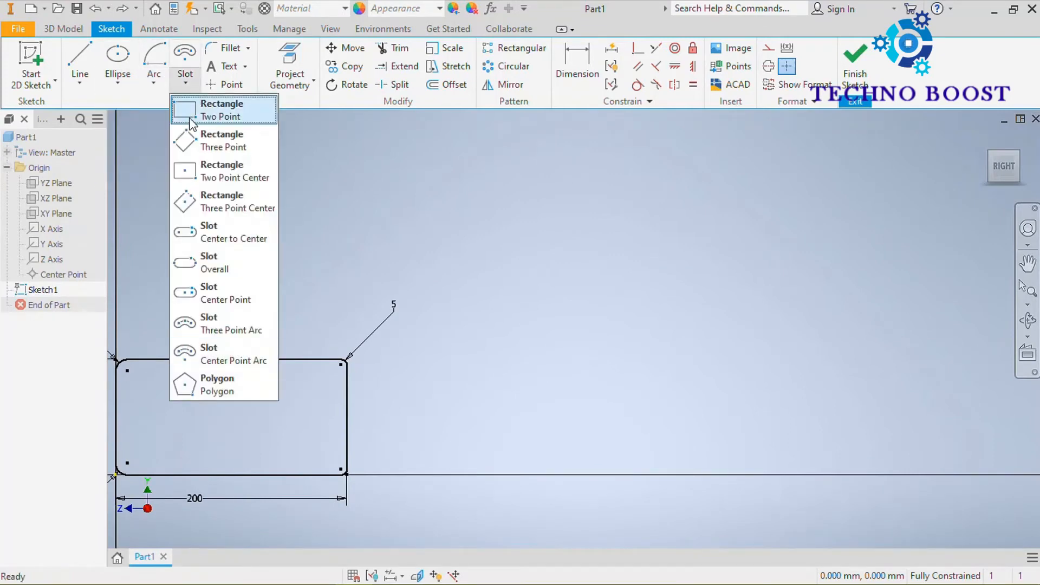
click(238, 171)
scroll(550, 269, down, 3)
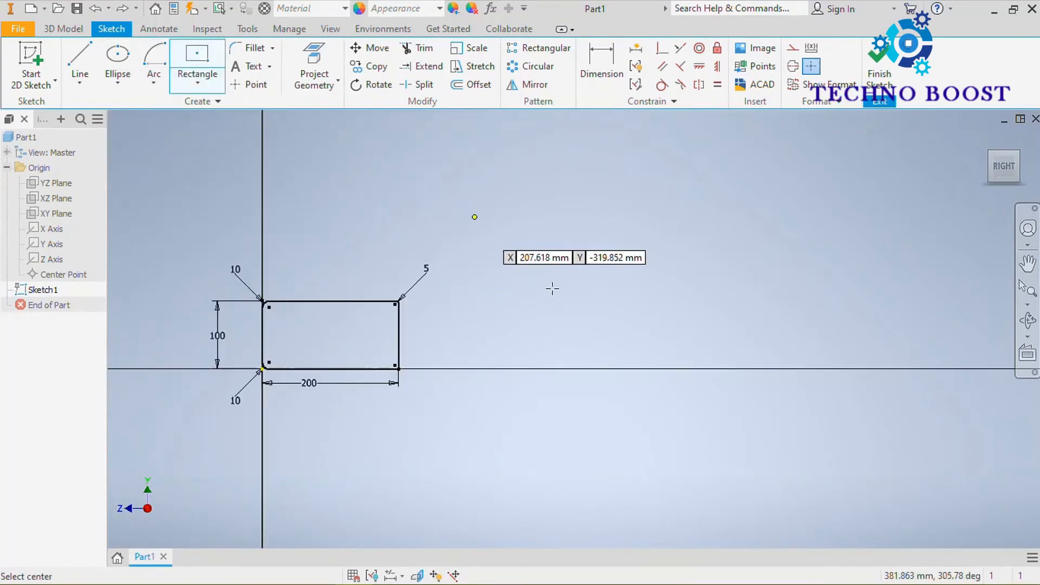
middle_drag(553, 270, 478, 306)
click(493, 264)
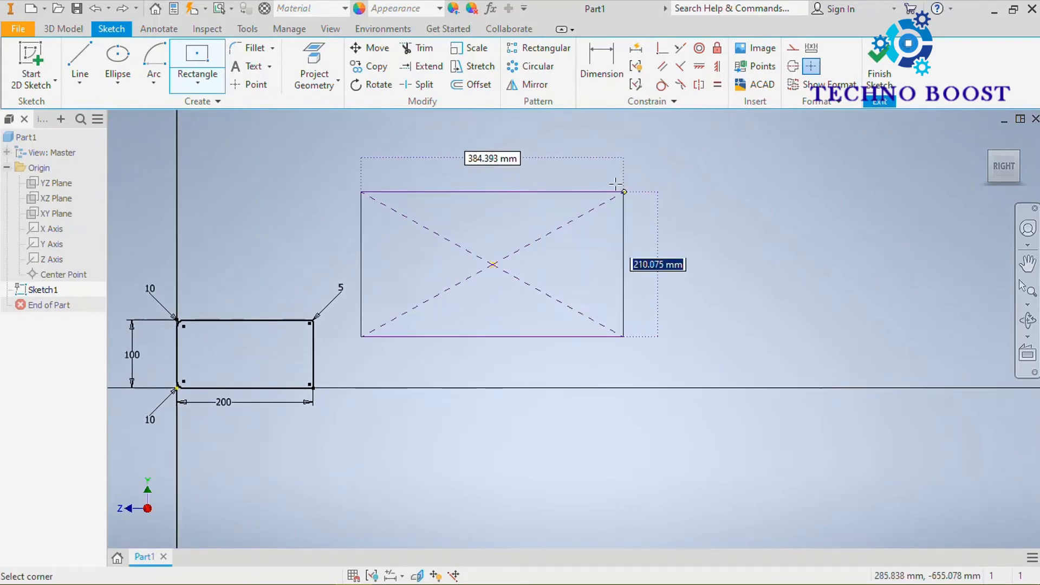
click(606, 182)
Dimension the new center rectangle's height and set it to 250 mm.
click(606, 58)
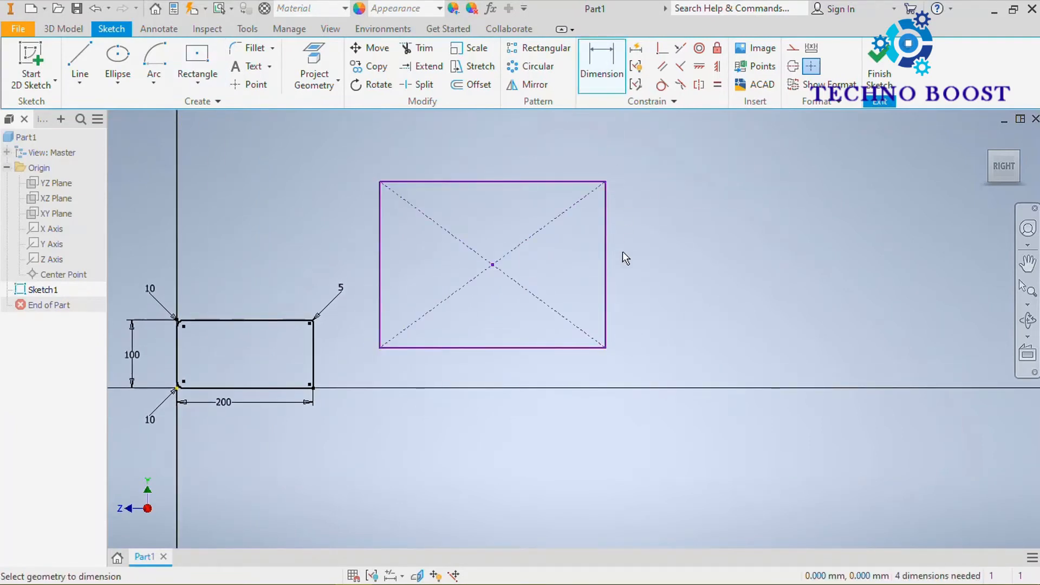
click(606, 248)
click(674, 256)
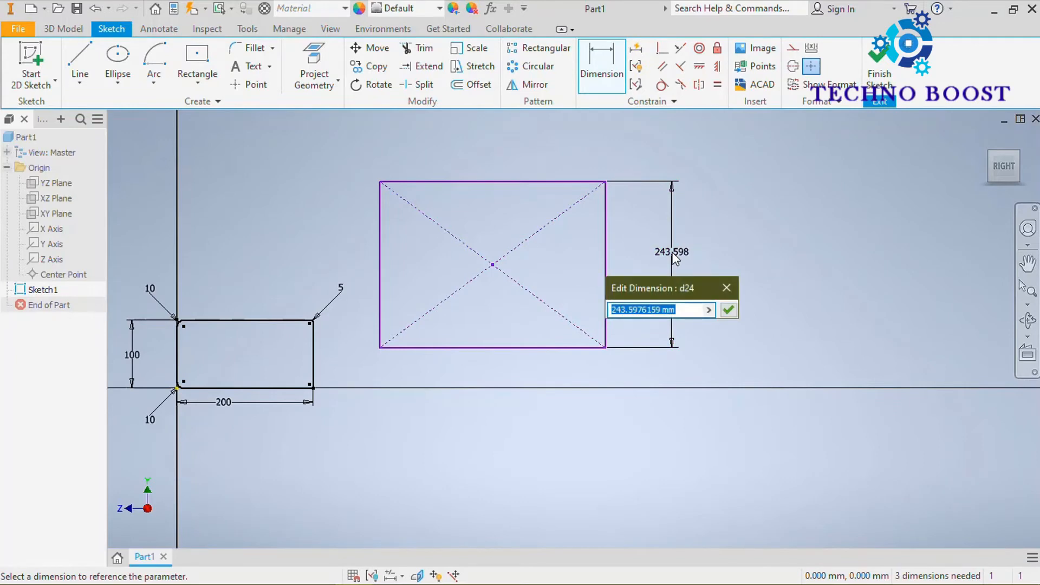
text(250)
key(Return)
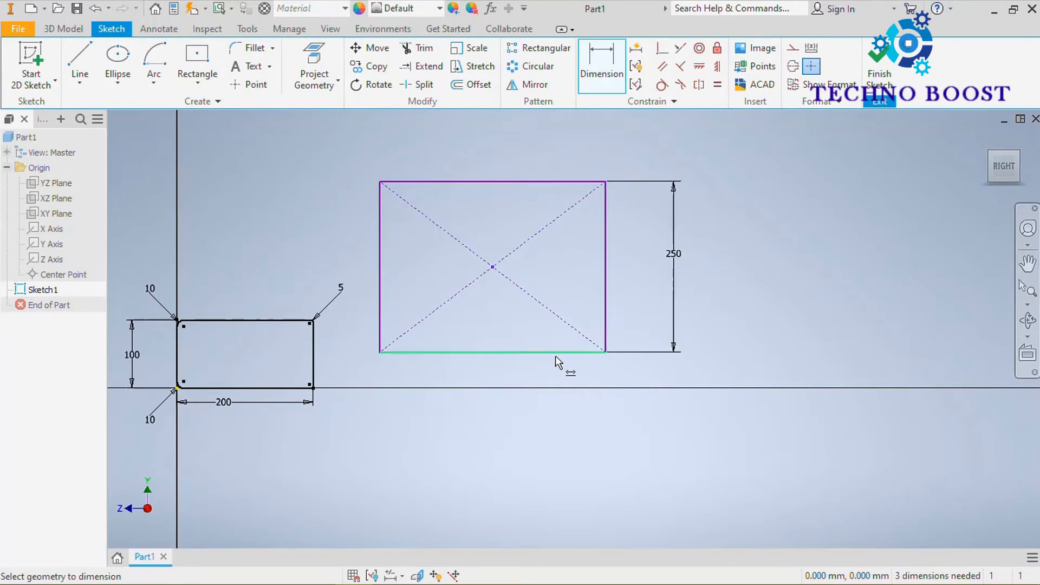
Dimension the center rectangle's lower edge and set its width to 350 mm.
click(554, 353)
click(496, 412)
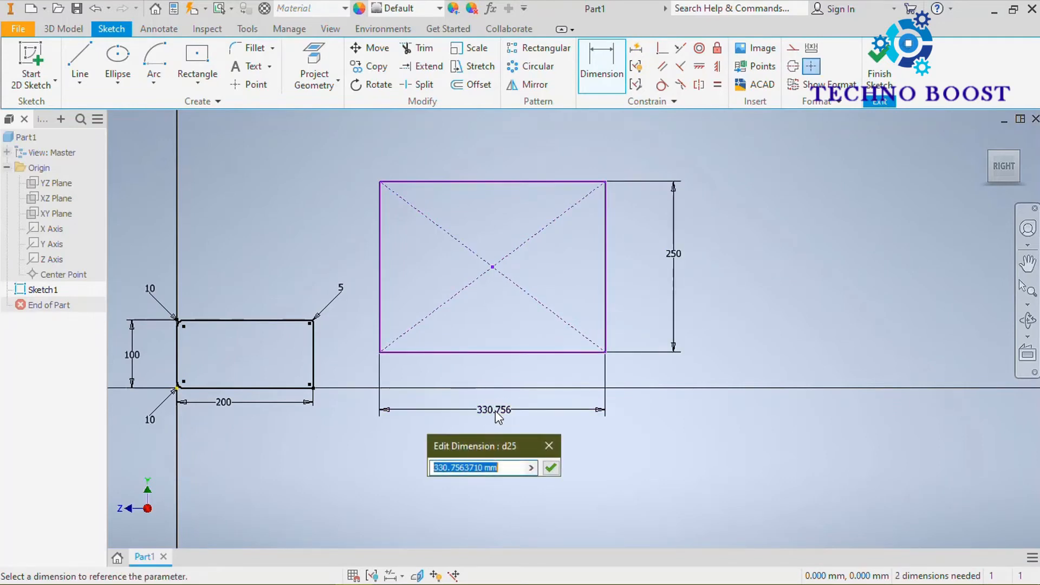
key(BackSpace)
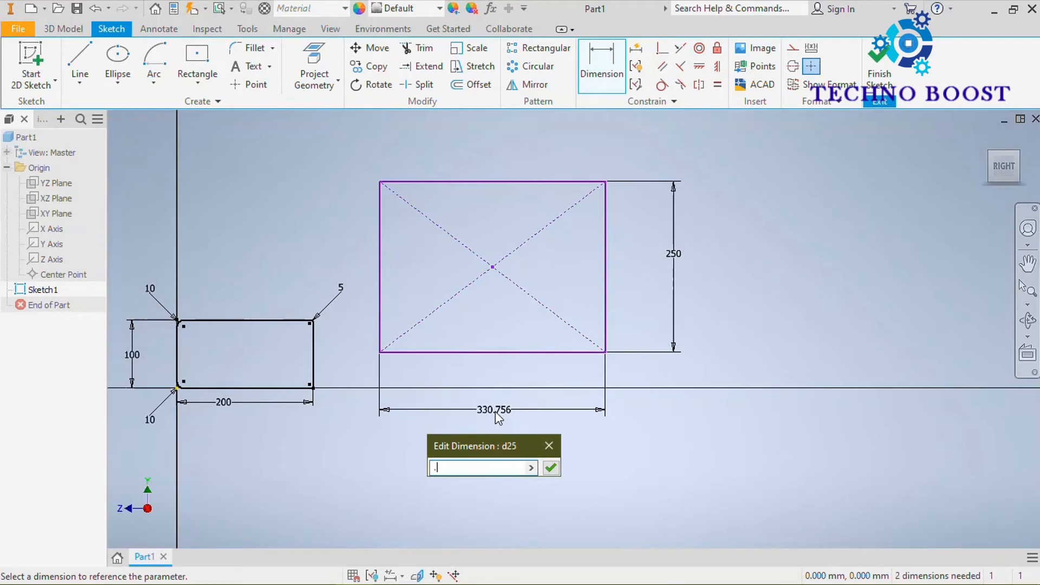
text(350)
key(Return)
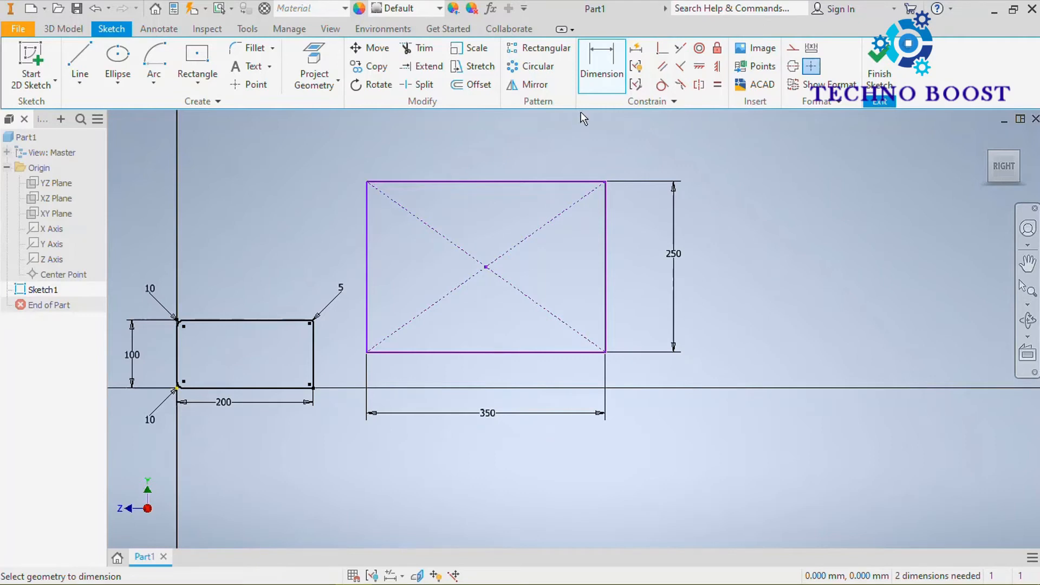
Fillet the center rectangle's corners farther from the vertical axis, using a 10 mm radius on the upper one and 20 mm on the lower one.
click(251, 49)
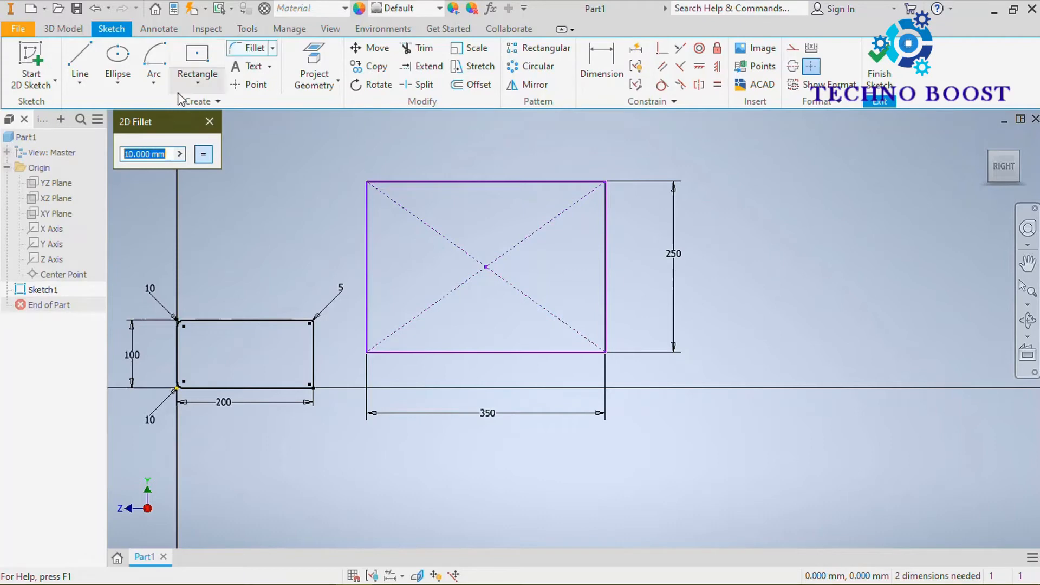
click(551, 182)
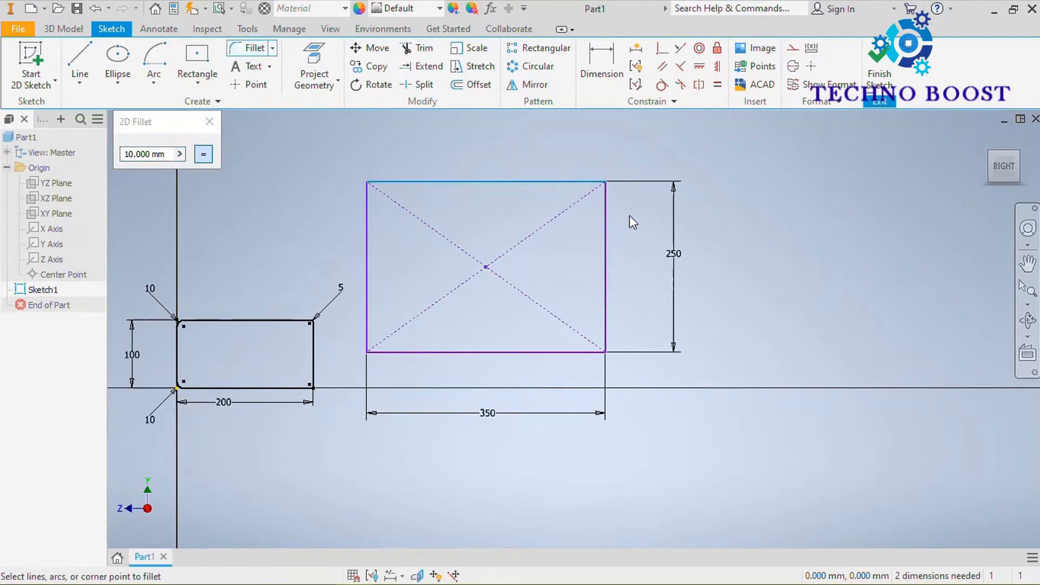
click(606, 229)
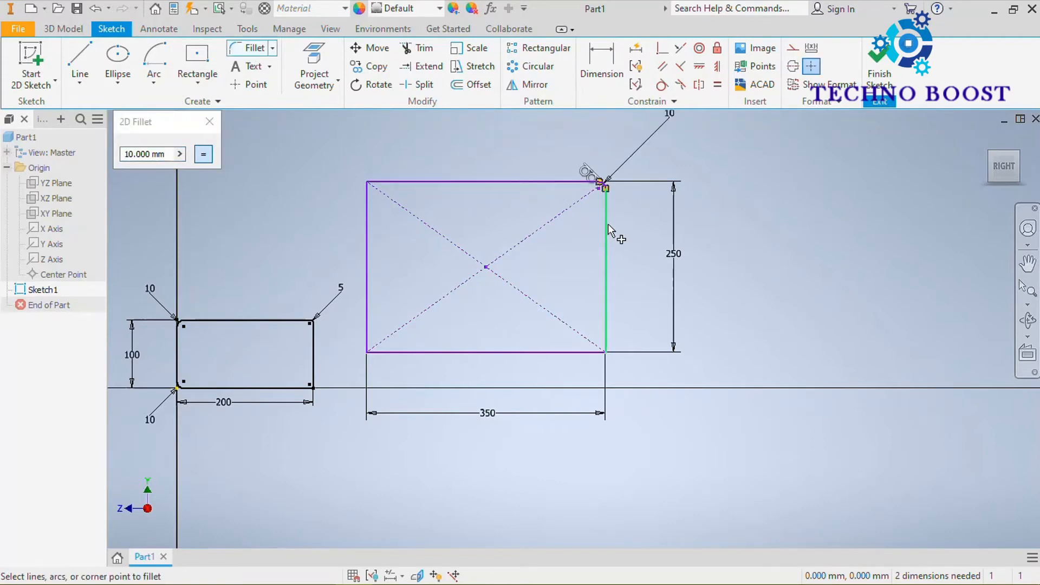
click(163, 154)
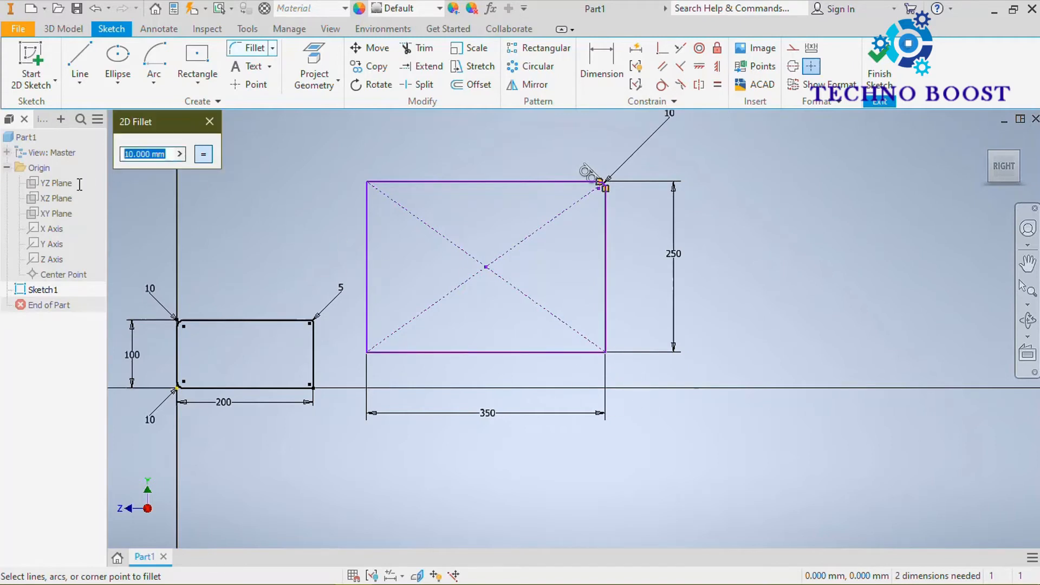
text(20)
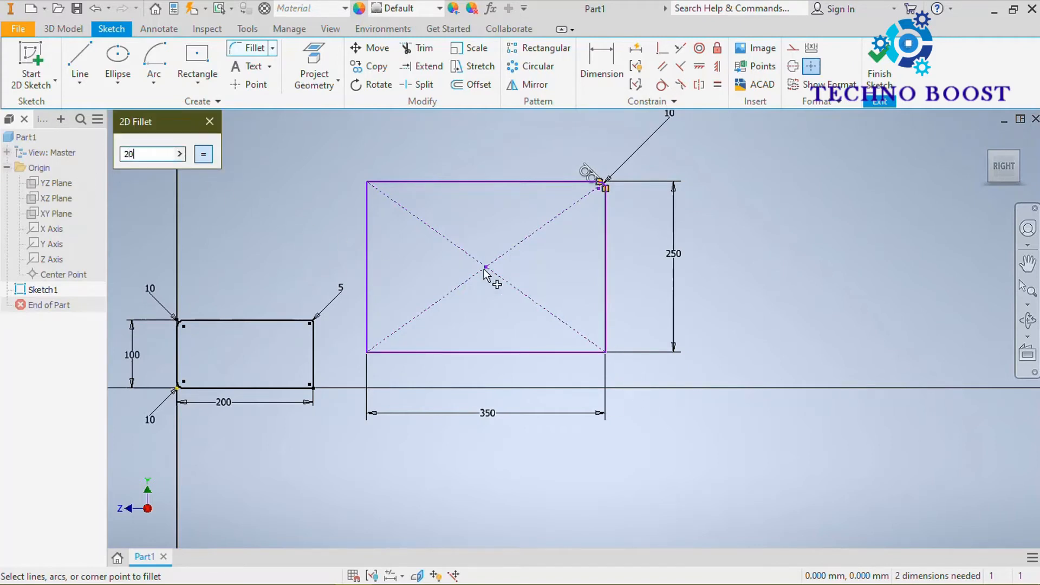
click(606, 295)
click(550, 353)
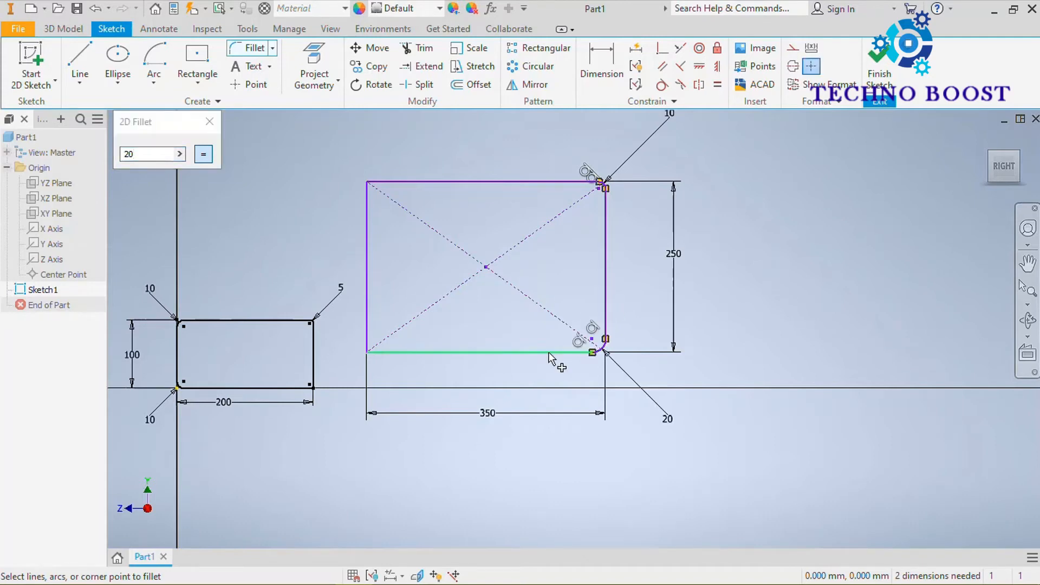
Fillet the center rectangle's two corners nearer the vertical axis with a 30 mm radius and end the fillet command.
click(134, 154)
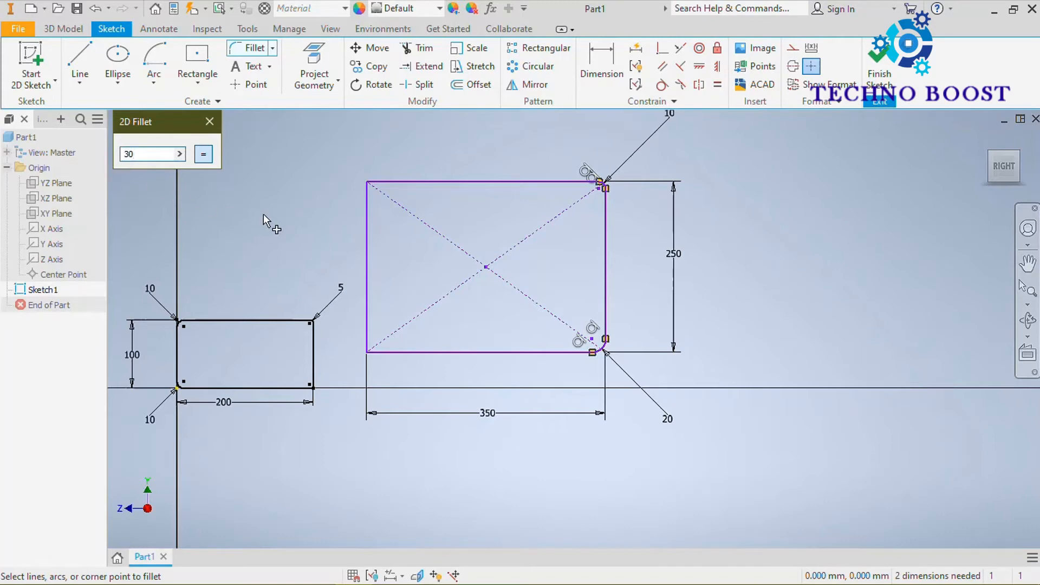
text(30)
click(370, 268)
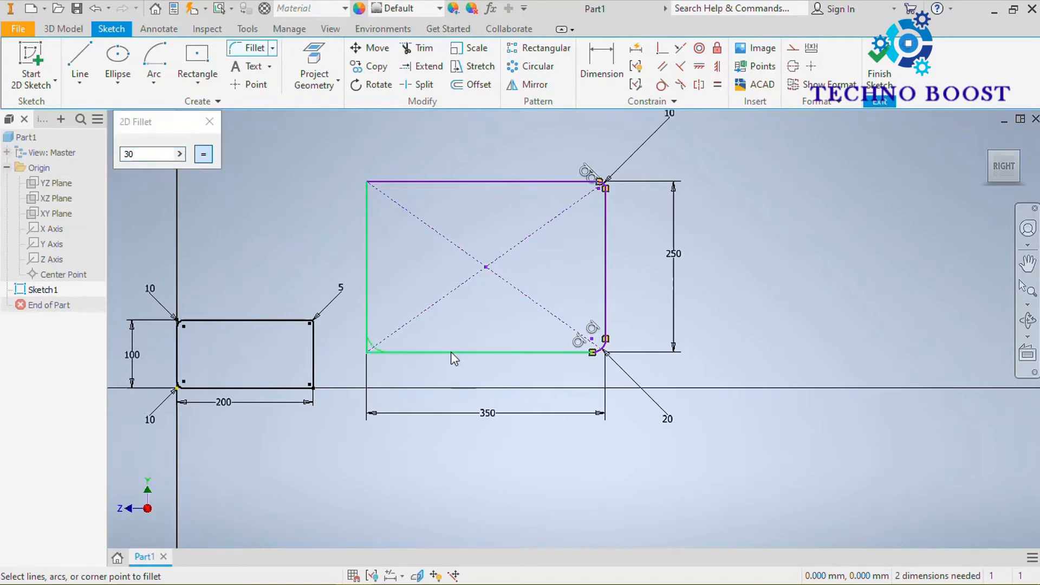
click(453, 351)
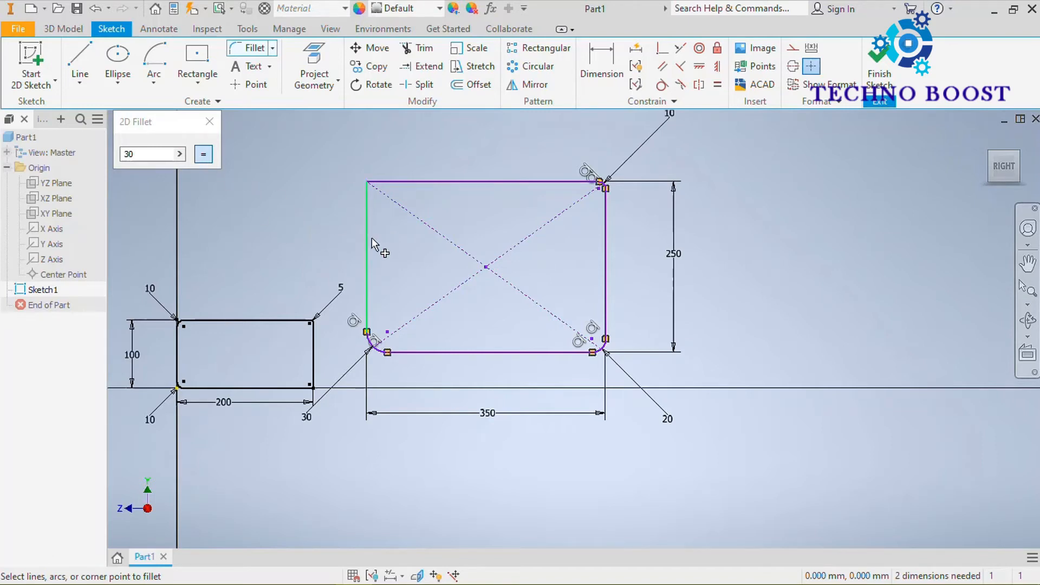
click(372, 238)
click(409, 181)
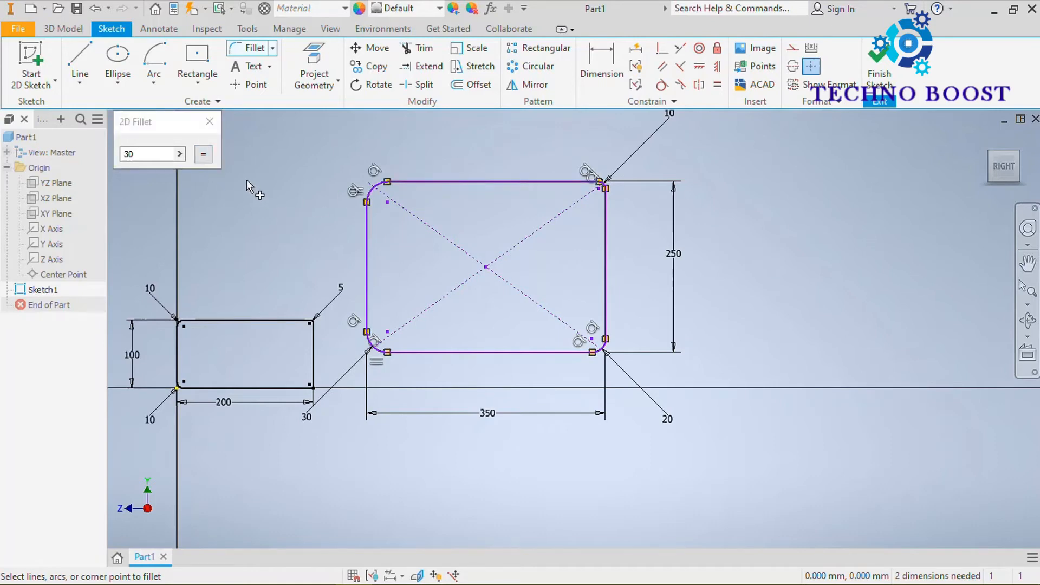
click(209, 122)
Undo all four corner fillets on the center rectangle, keeping its width and height dimensions.
middle_drag(318, 250, 327, 283)
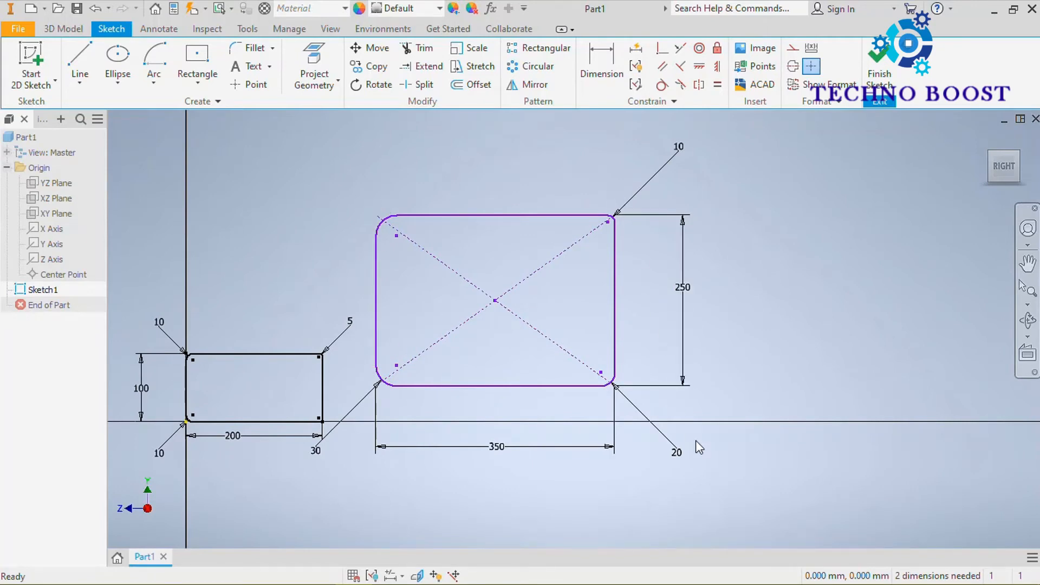
scroll(776, 256, down, 3)
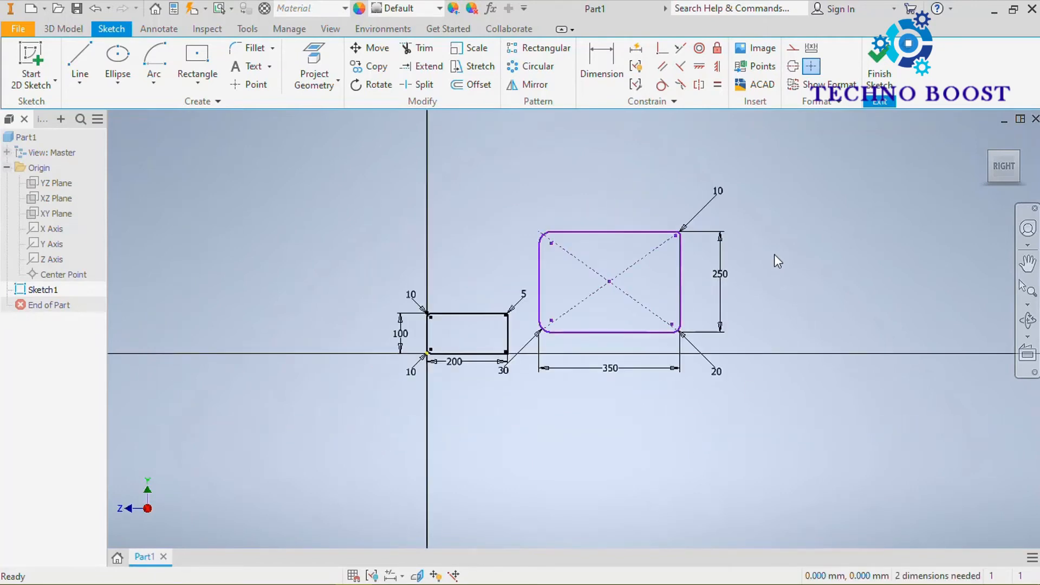
mouse_move(775, 255)
middle_down()
mouse_move(704, 323)
mouse_move(702, 297)
mouse_move(746, 260)
middle_up()
scroll(619, 291, up, 3)
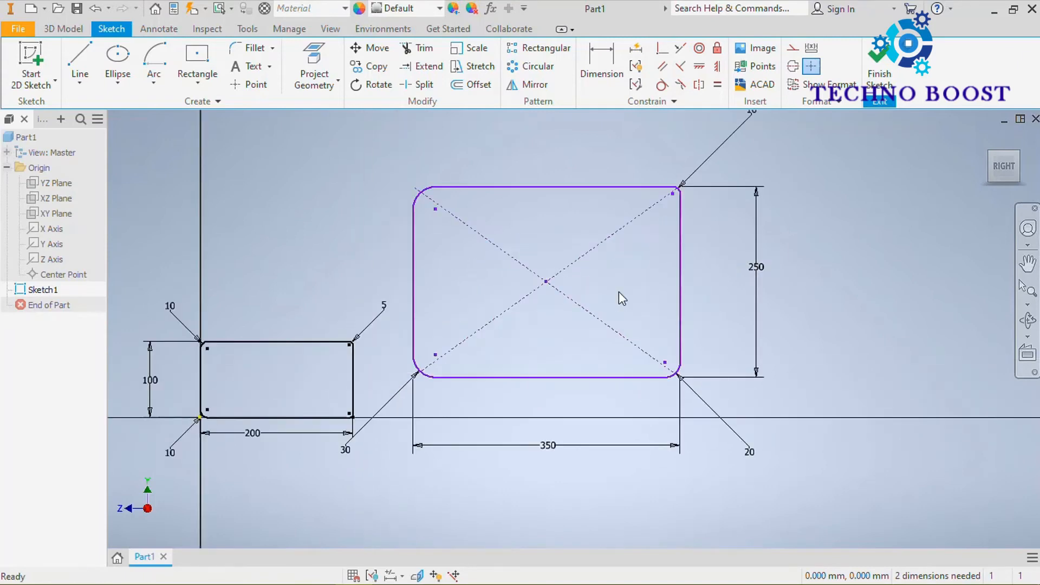
middle_drag(619, 292, 664, 351)
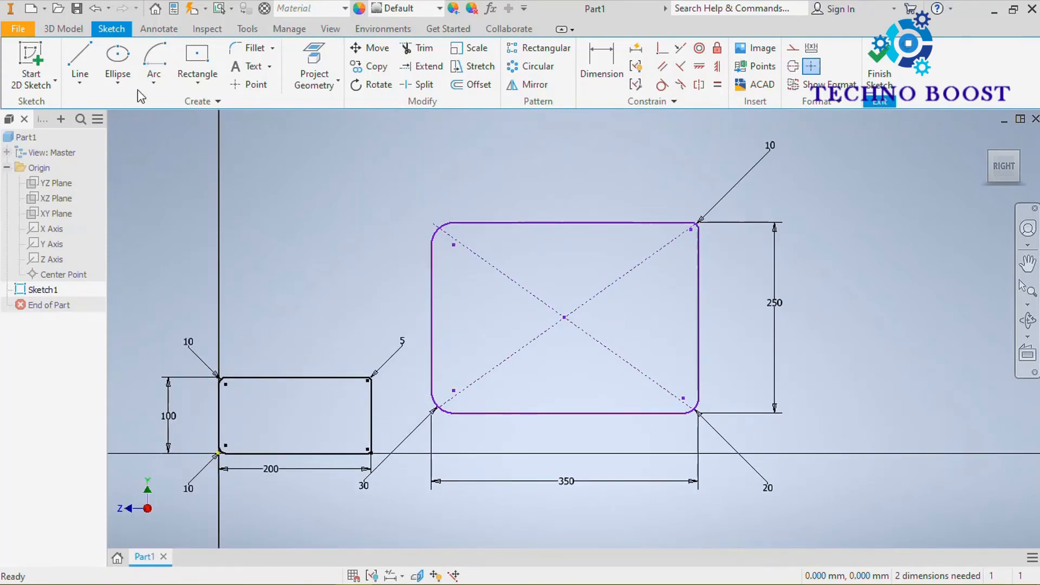
click(95, 10)
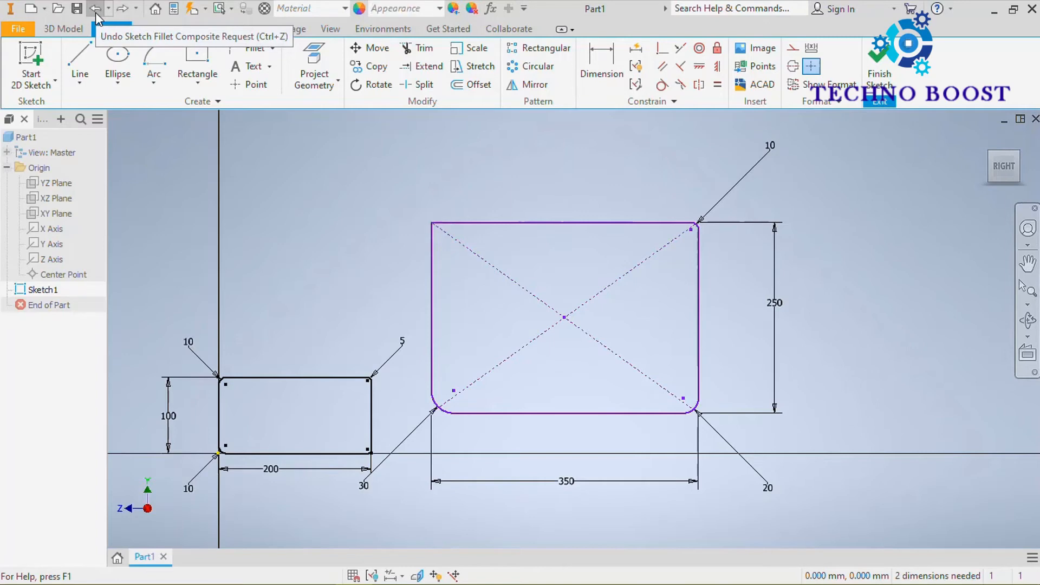
click(96, 11)
click(95, 11)
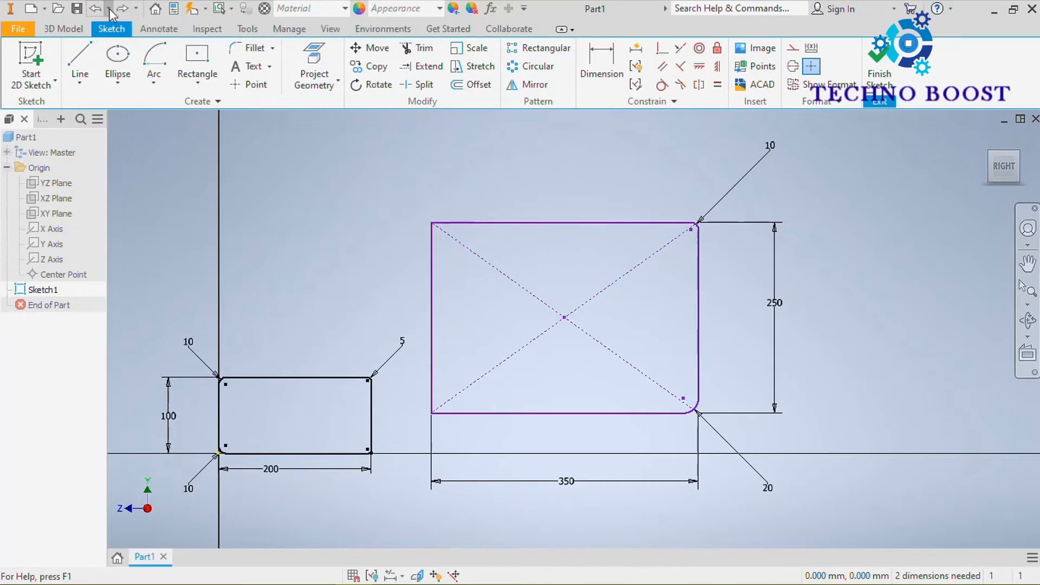
click(110, 10)
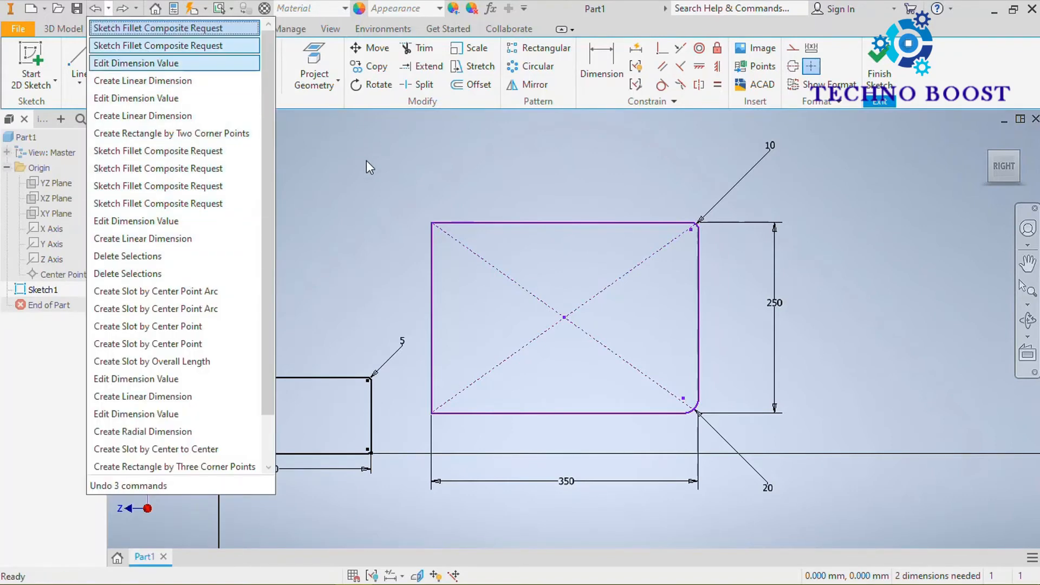
click(333, 174)
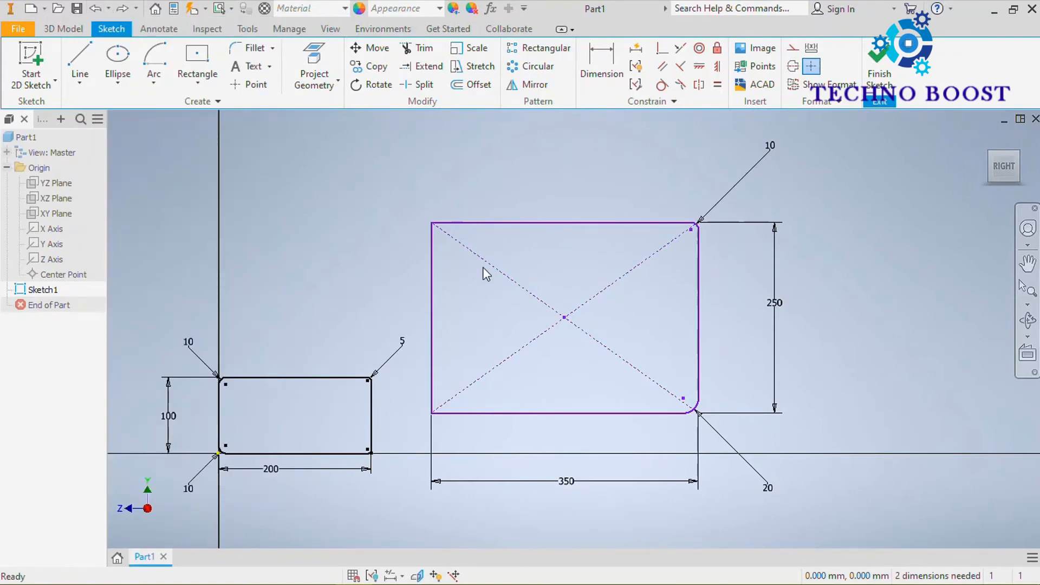
key(ctrl+z)
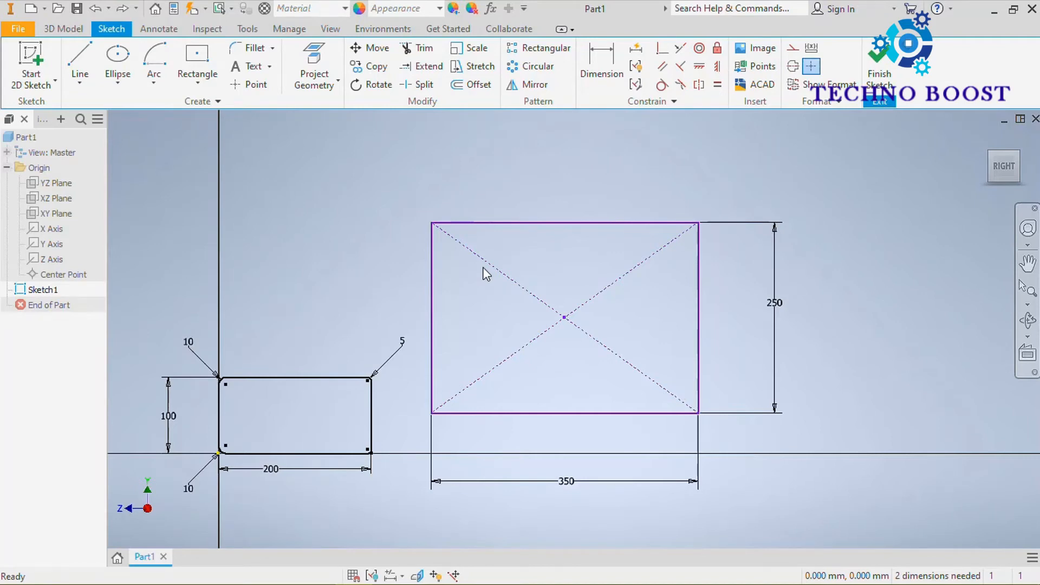
Start a sketch chamfer, look through its two-distance and distance-and-angle modes, and set it back to equal distance.
scroll(664, 325, down, 3)
mouse_move(691, 271)
middle_down()
mouse_move(622, 209)
mouse_move(615, 220)
middle_up()
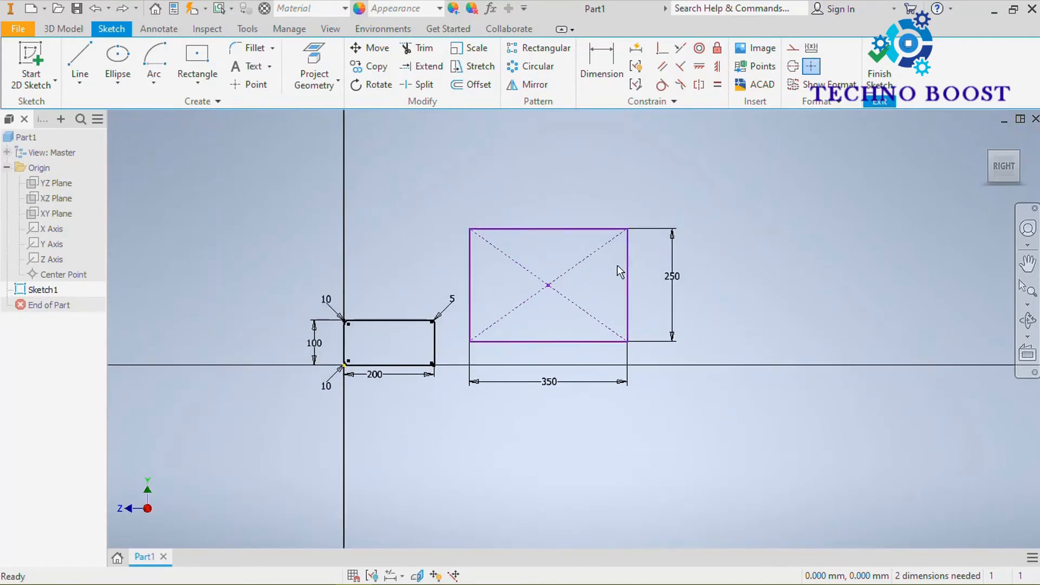
key(ctrl+v)
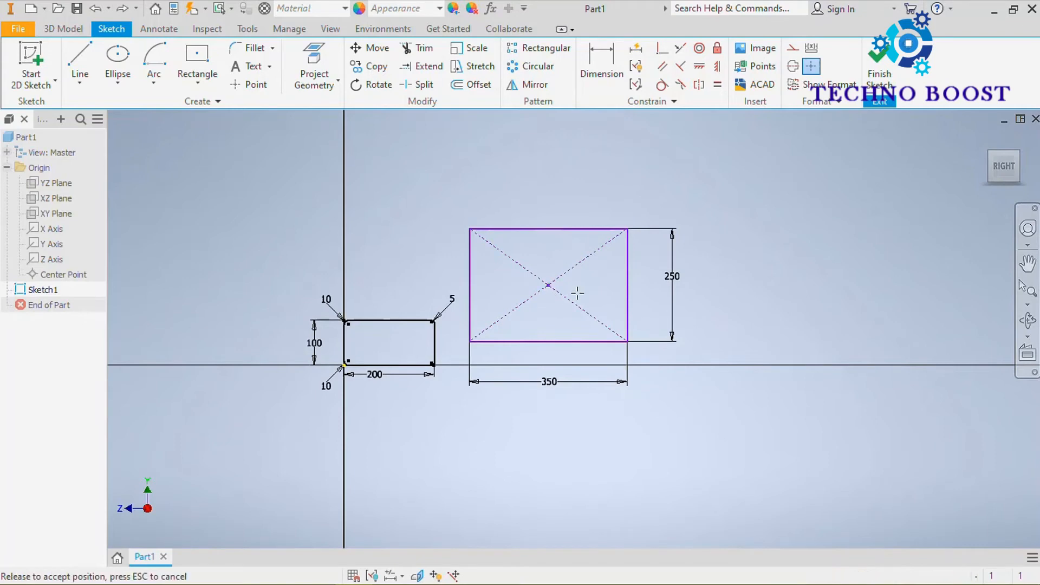
drag(600, 291, 601, 291)
mouse_move(547, 234)
middle_down()
mouse_move(483, 192)
mouse_move(466, 235)
middle_up()
scroll(482, 193, up, 3)
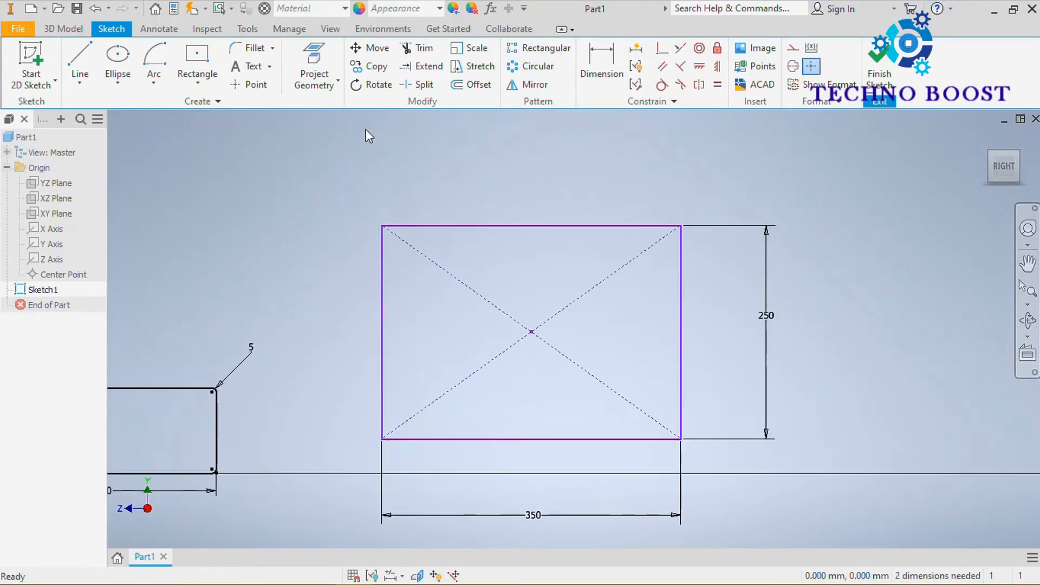
click(274, 47)
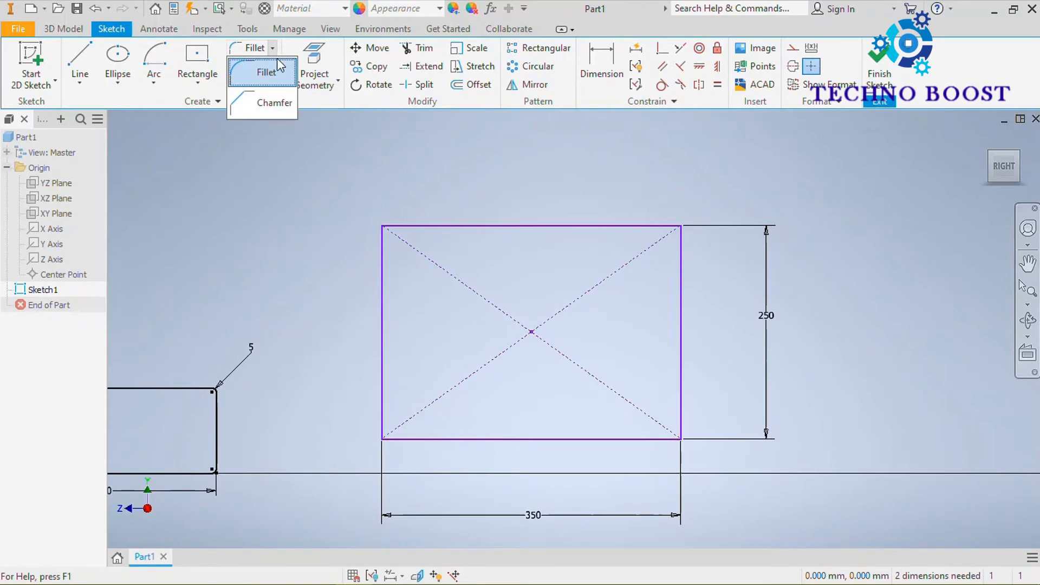
click(269, 104)
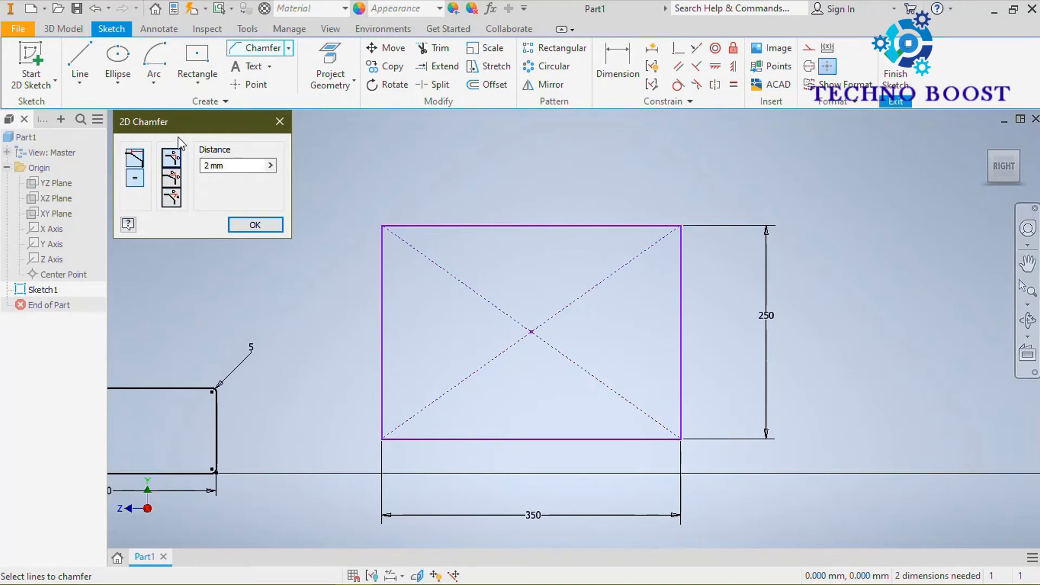
click(177, 184)
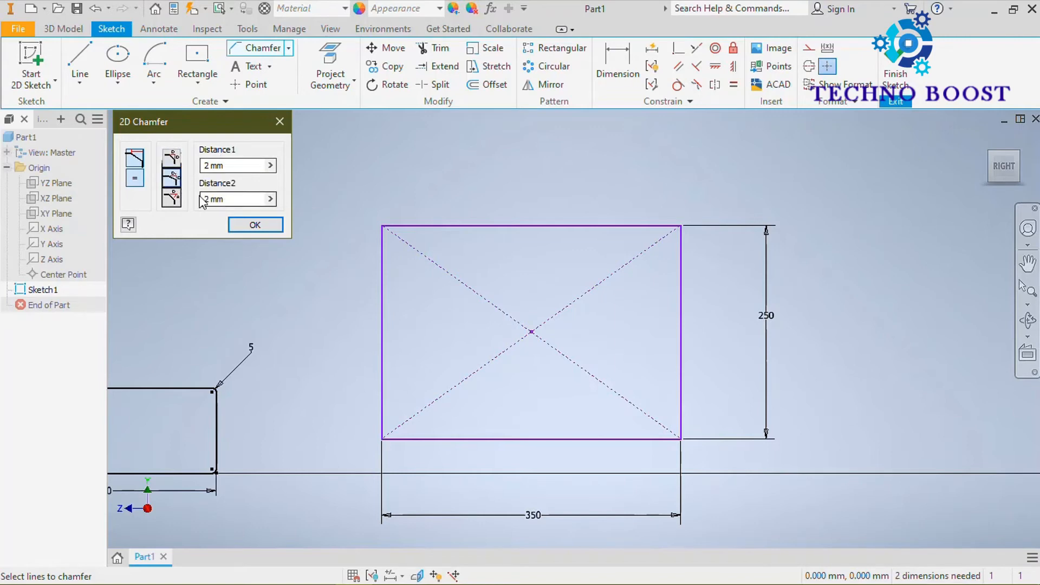
click(174, 202)
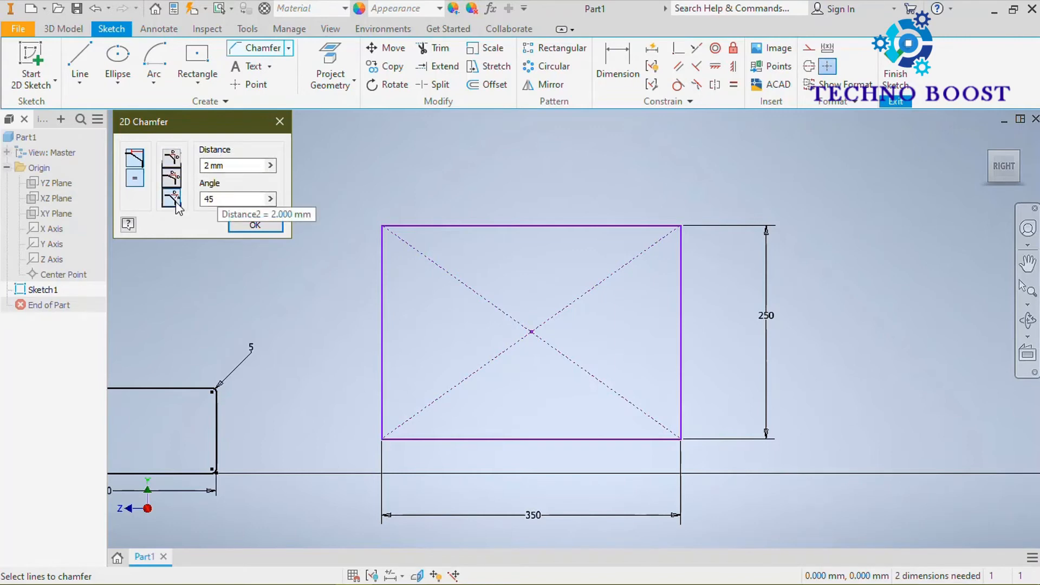
click(176, 160)
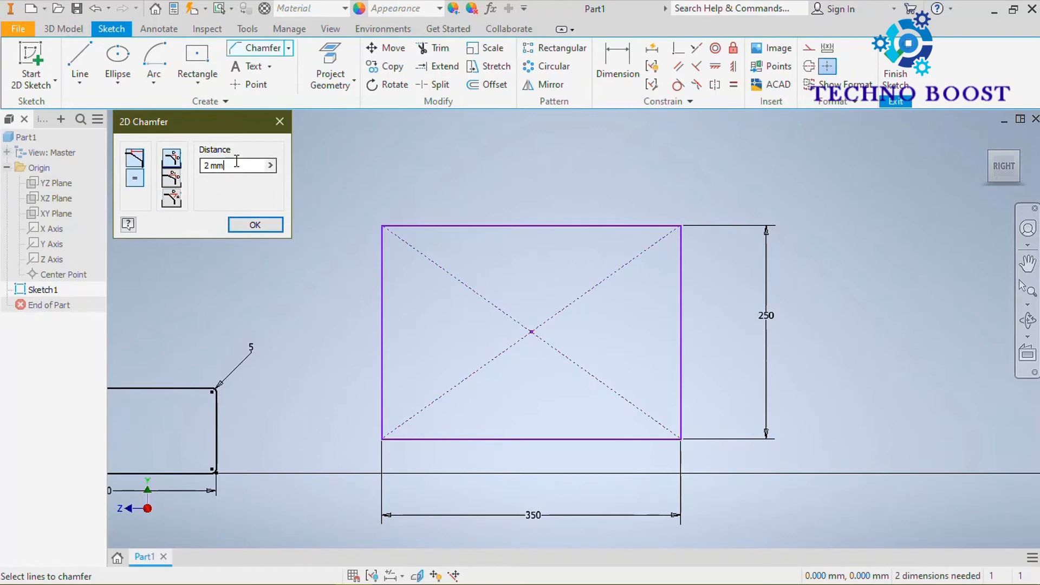
Chamfer the center rectangle's upper corner farther from the vertical axis with an equal distance of 10 mm.
drag(226, 166, 202, 161)
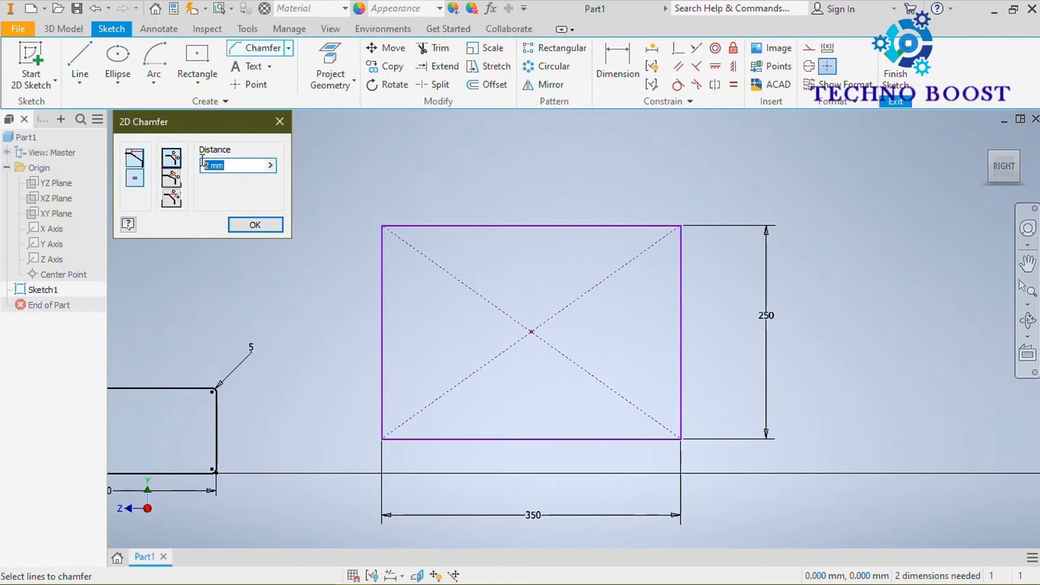
text(10)
click(593, 226)
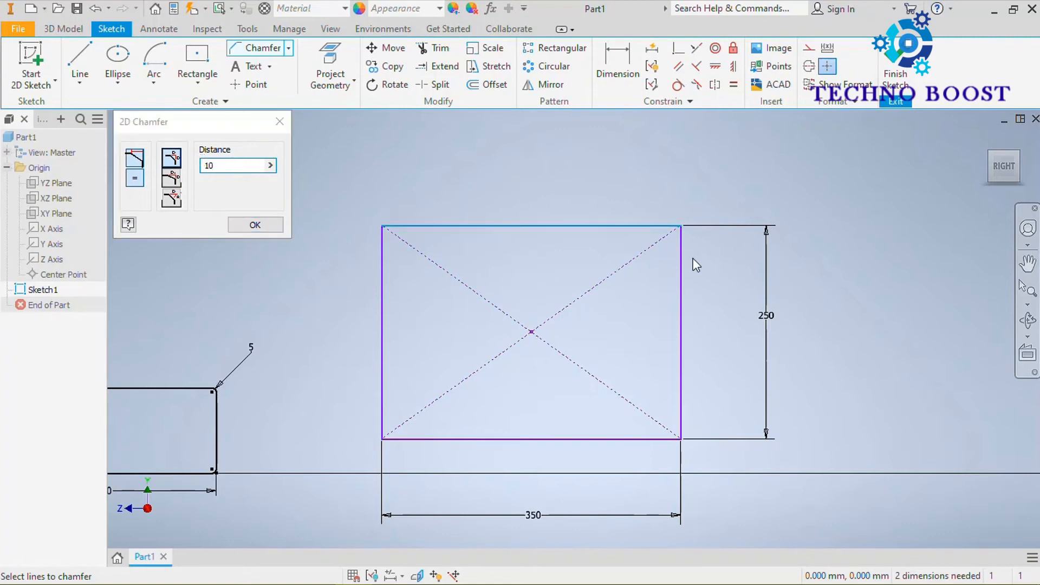
click(685, 269)
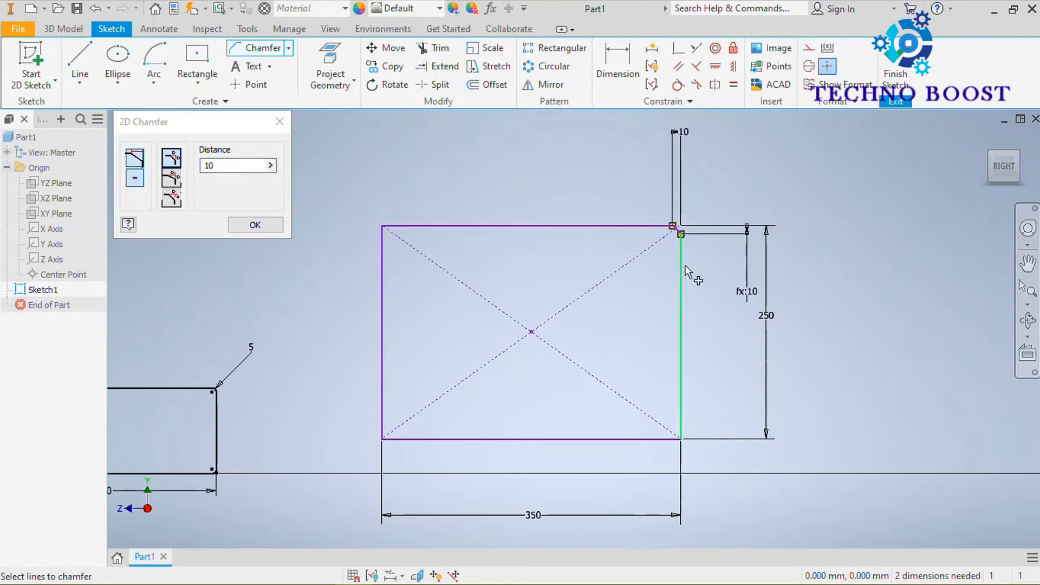
scroll(673, 218, up, 8)
scroll(672, 217, down, 8)
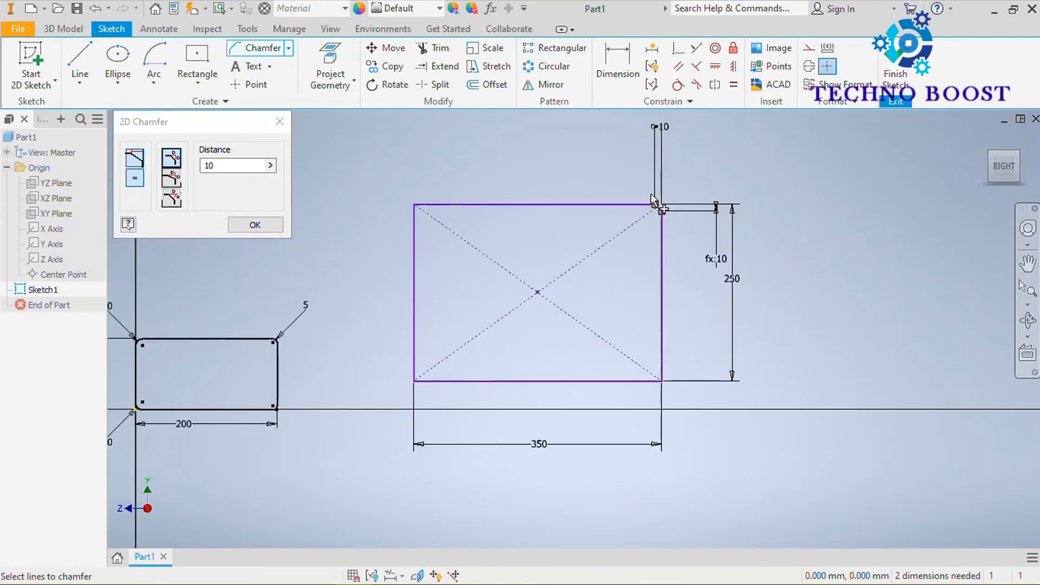
scroll(630, 207, up, 7)
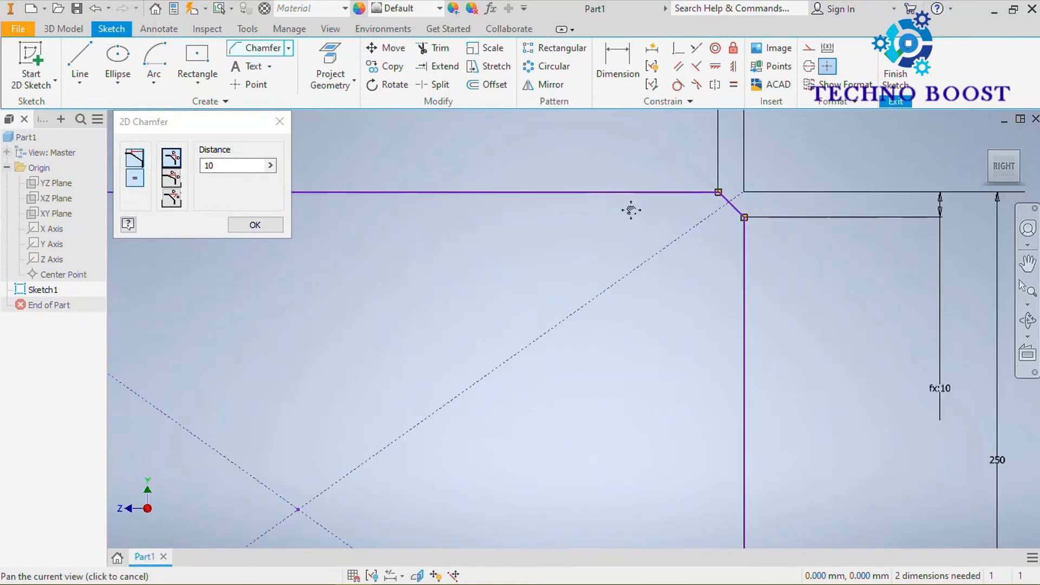
middle_drag(630, 207, 588, 278)
Chamfer the lower corner farther from the vertical axis with two distances, 10 mm along the vertical edge and 25 mm along the lower edge.
scroll(593, 271, down, 3)
scroll(502, 395, down, 3)
middle_drag(502, 395, 479, 288)
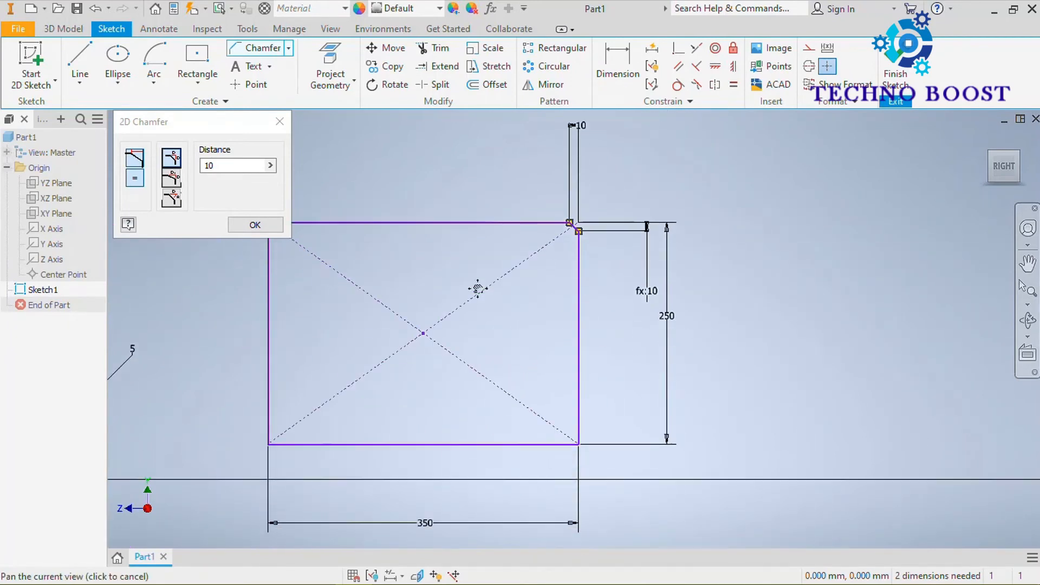
click(171, 177)
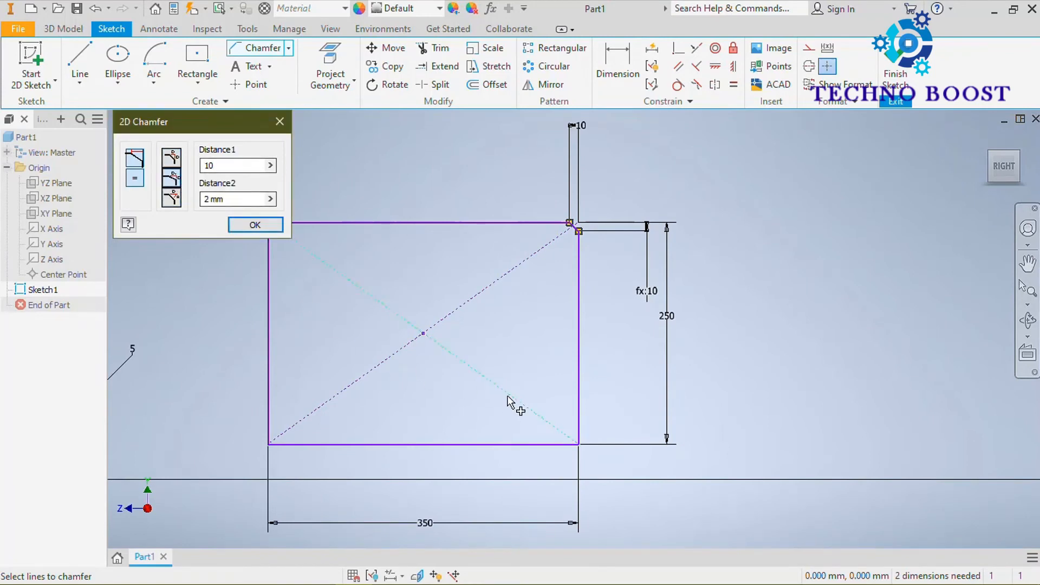
scroll(619, 388, up, 3)
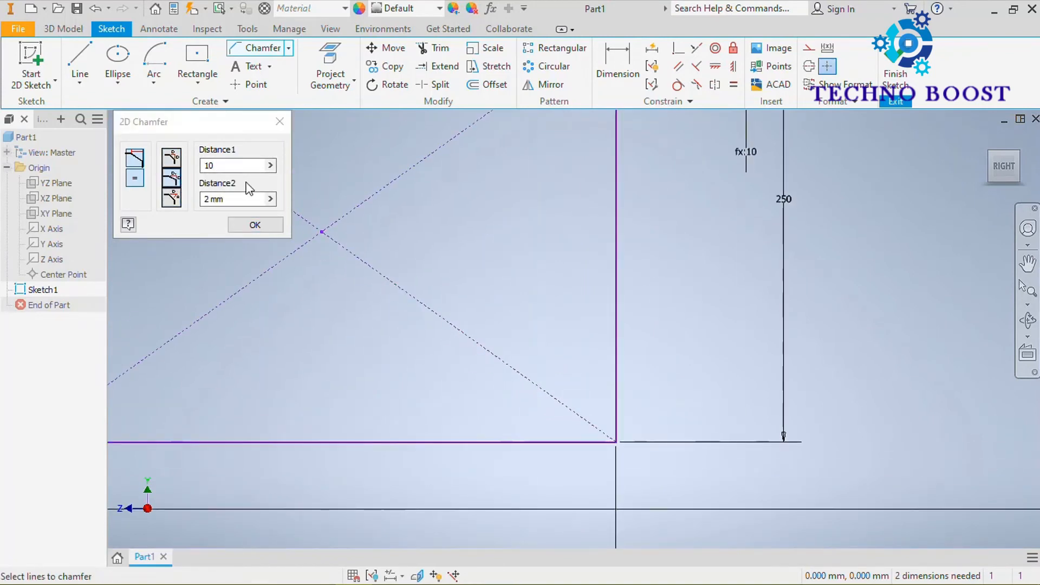
click(234, 199)
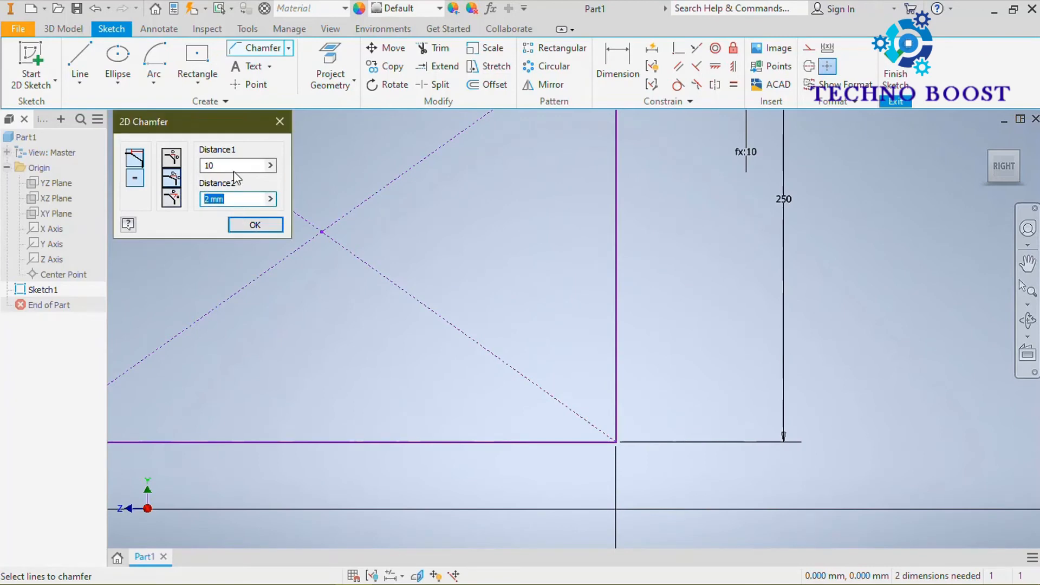
text(25)
click(616, 309)
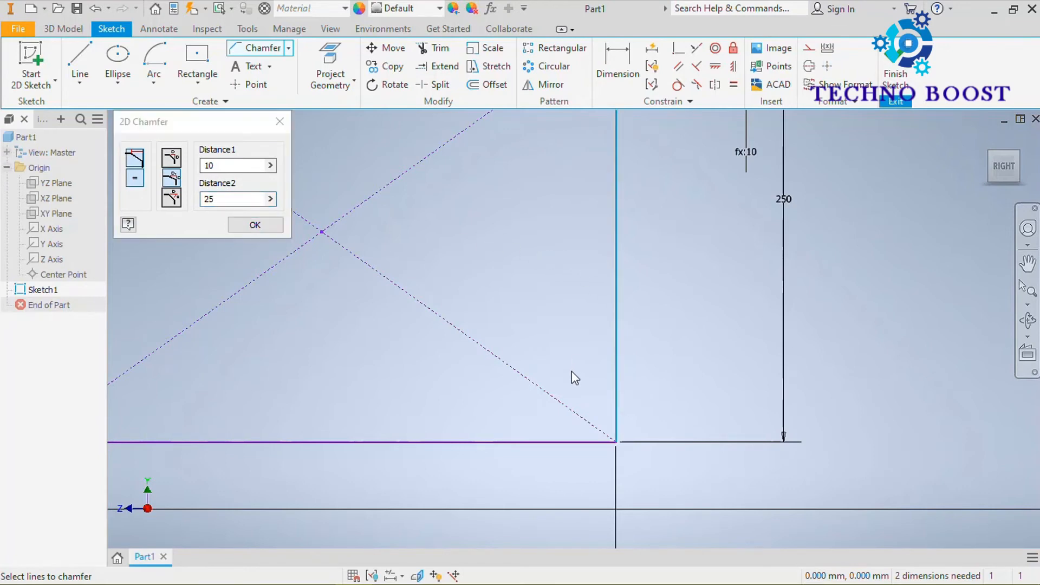
click(529, 440)
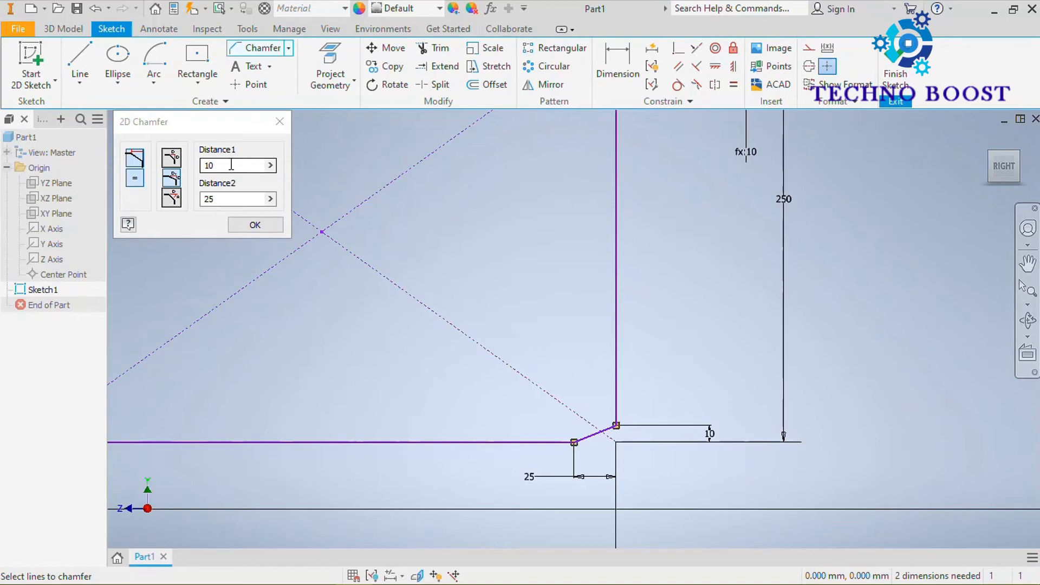
Chamfer the center rectangle's lower corner nearer the vertical axis by distance and angle, 25 mm along the vertical edge at 60 degrees.
click(174, 200)
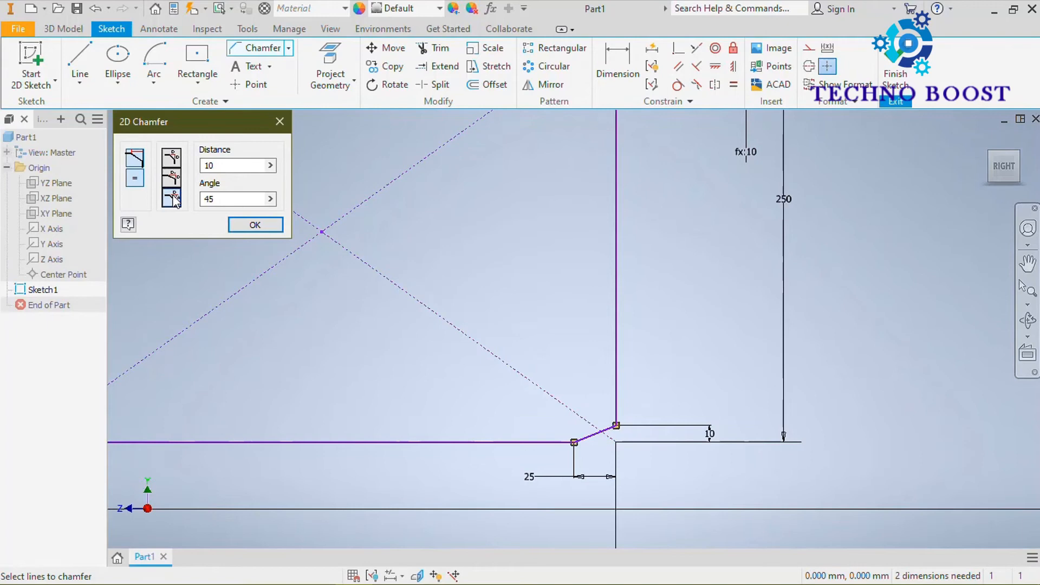
double_click(204, 165)
text(25)
double_click(219, 198)
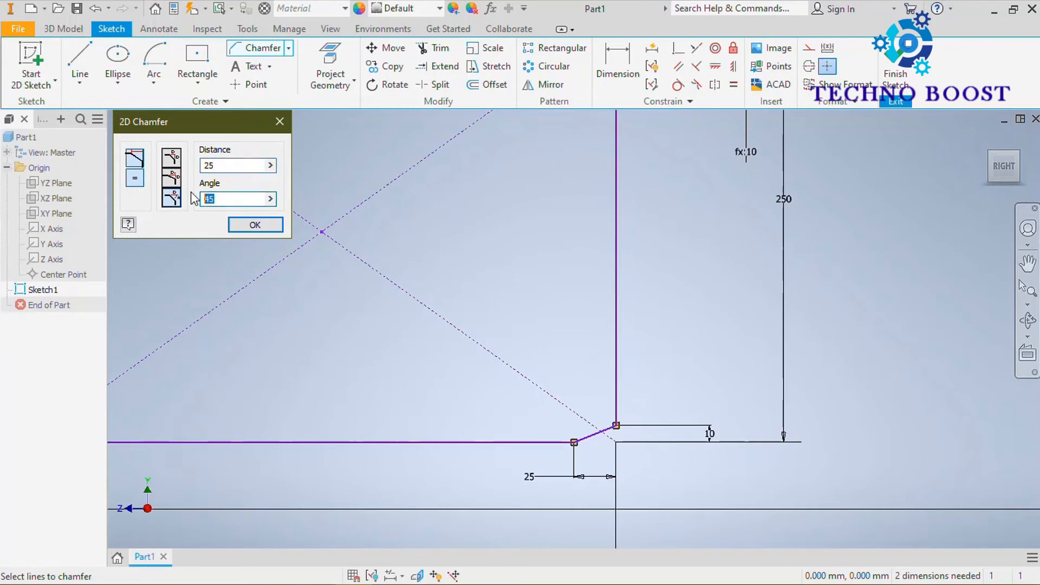
text(60)
mouse_move(564, 262)
middle_down()
mouse_move(837, 234)
mouse_move(818, 256)
middle_up()
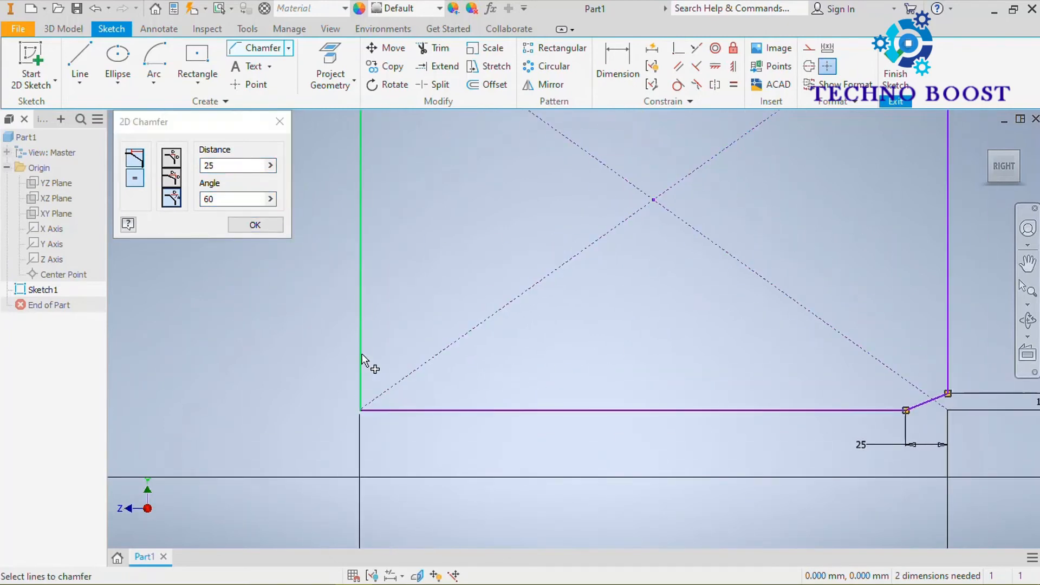
click(362, 353)
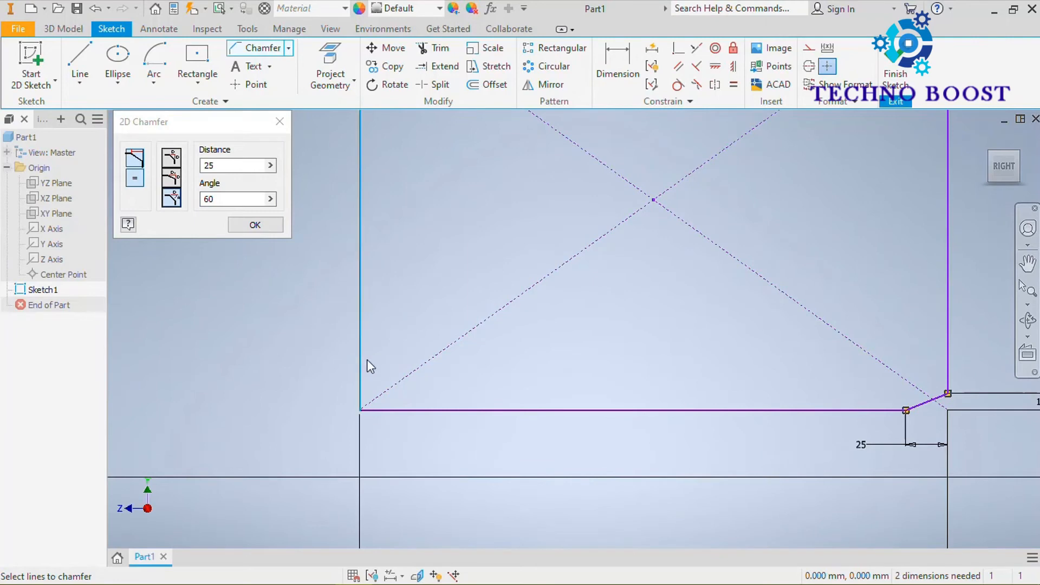
click(419, 406)
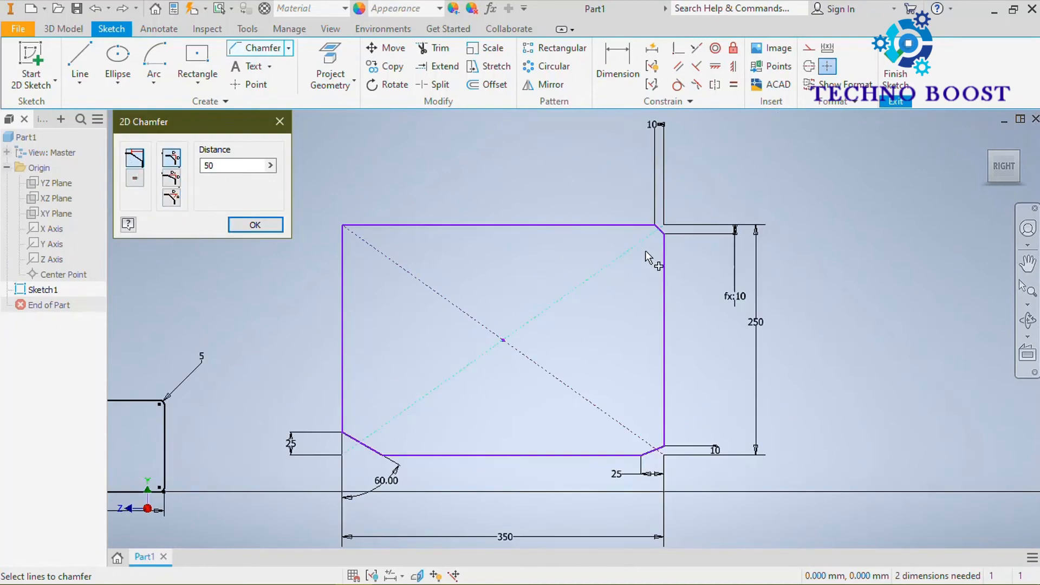
Try a 50 mm equal-distance chamfer without dimensions on the rectangle's upper corner nearer the vertical axis, then undo it.
click(143, 165)
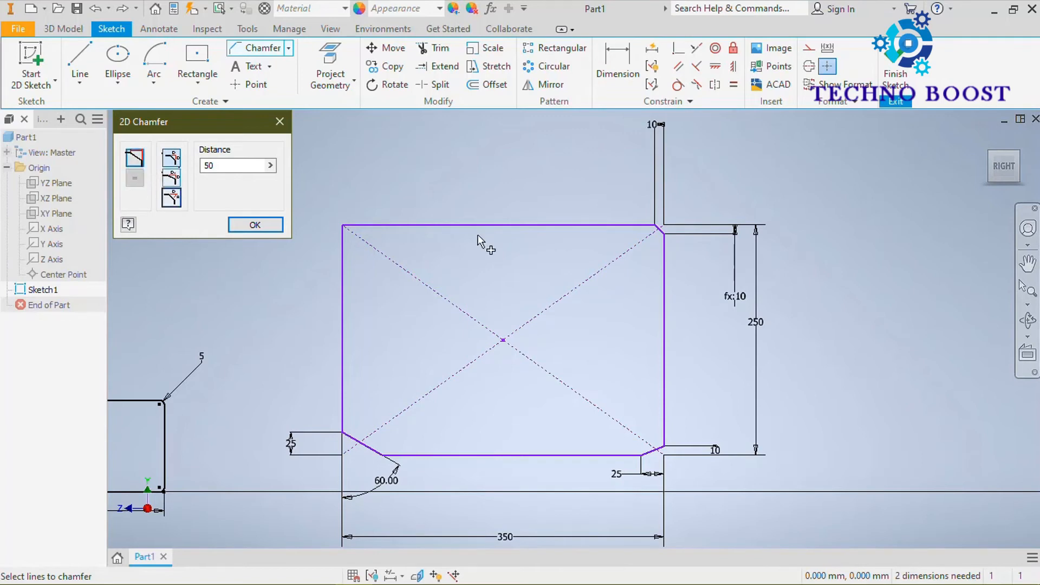
click(343, 285)
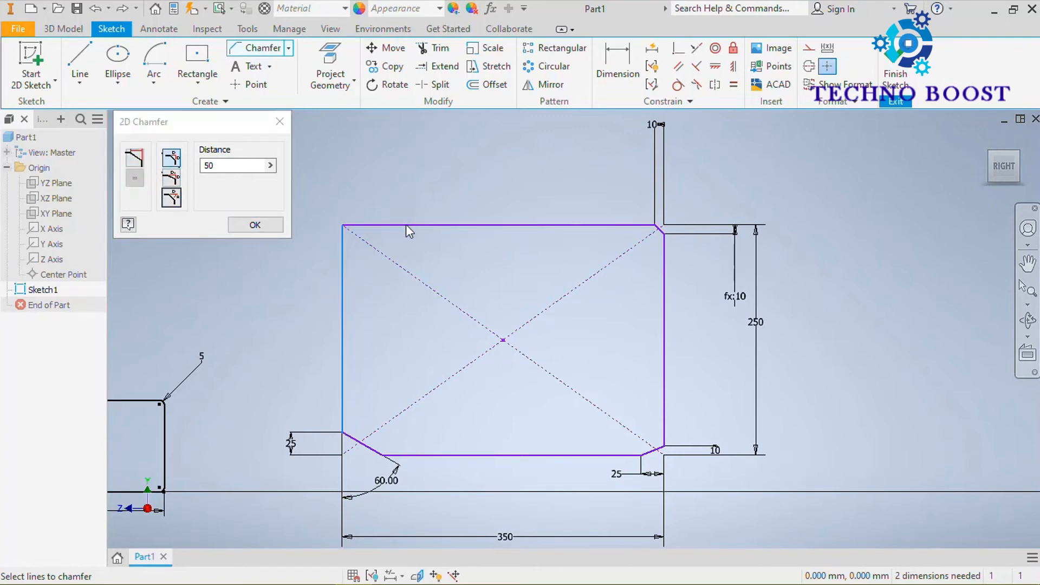
click(406, 225)
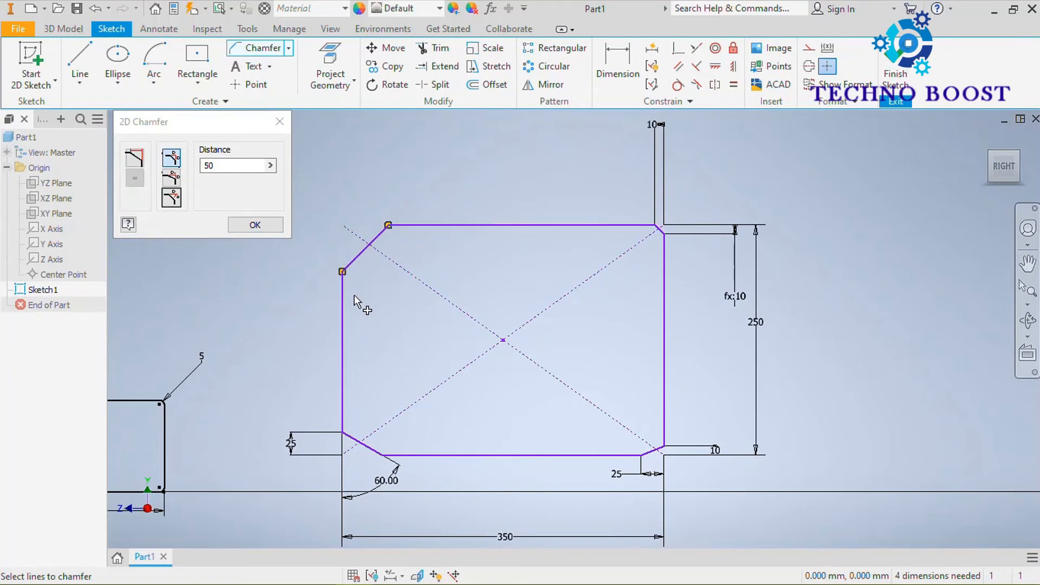
click(254, 224)
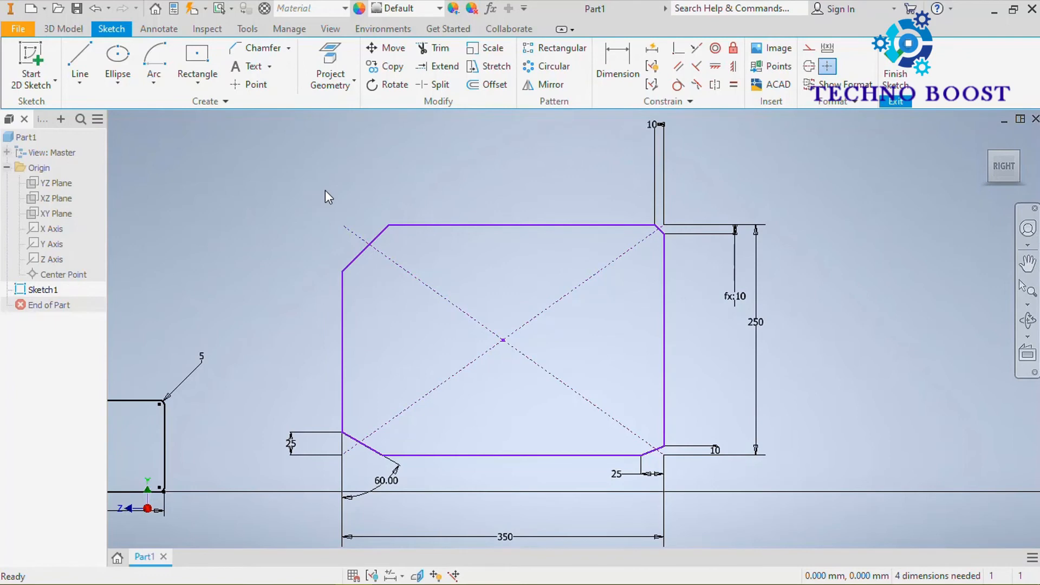
key(ctrl+z)
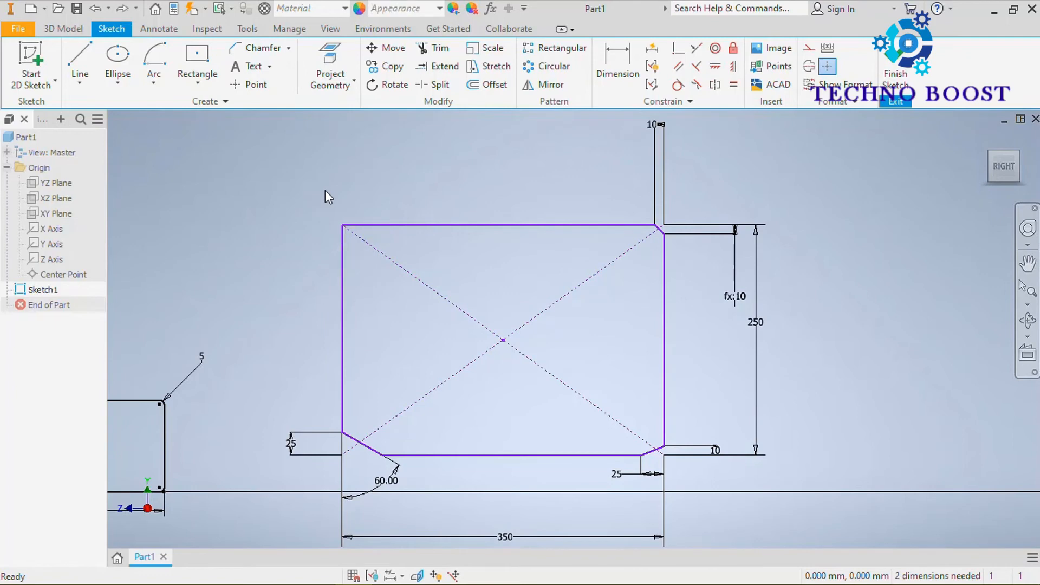
Chamfer the rectangle's upper corner nearer the vertical axis with an equal distance of 50 mm, including its dimensions.
click(248, 47)
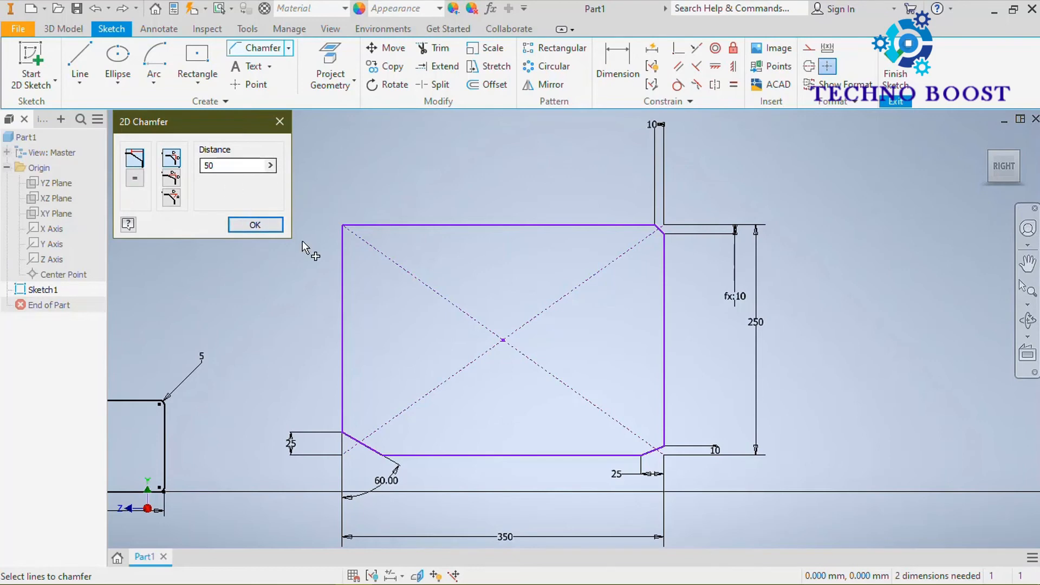
click(343, 260)
click(388, 226)
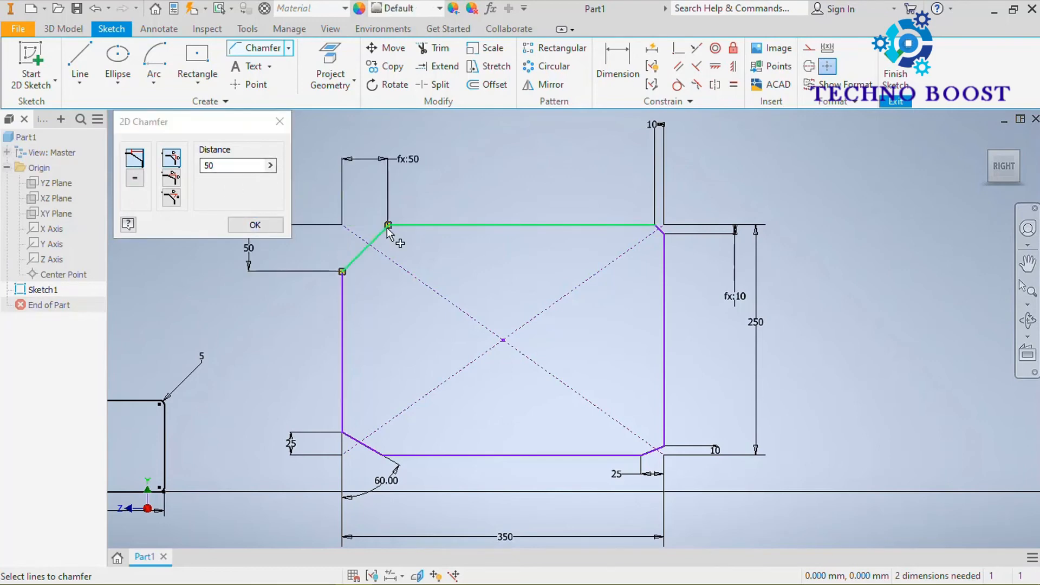
click(278, 227)
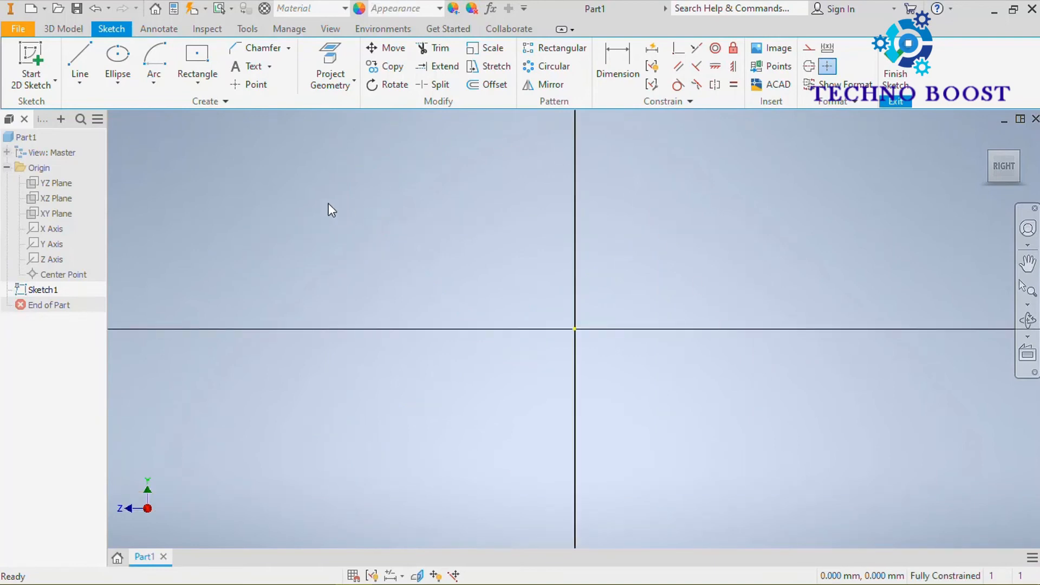
Draw an inscribed eight-sided polygon centred on the origin, with its vertices about 148 mm from the centre.
click(196, 81)
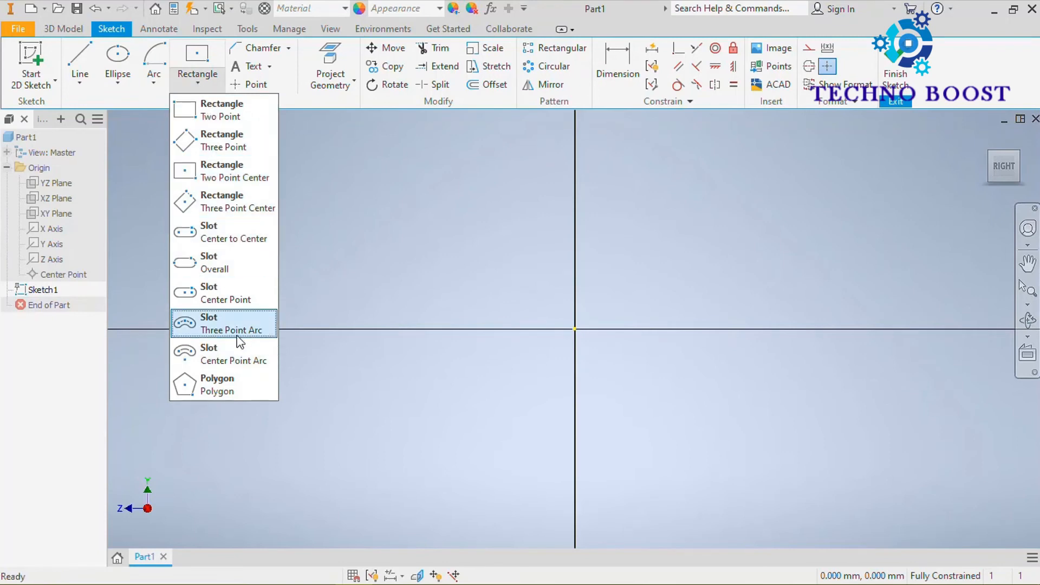
click(223, 386)
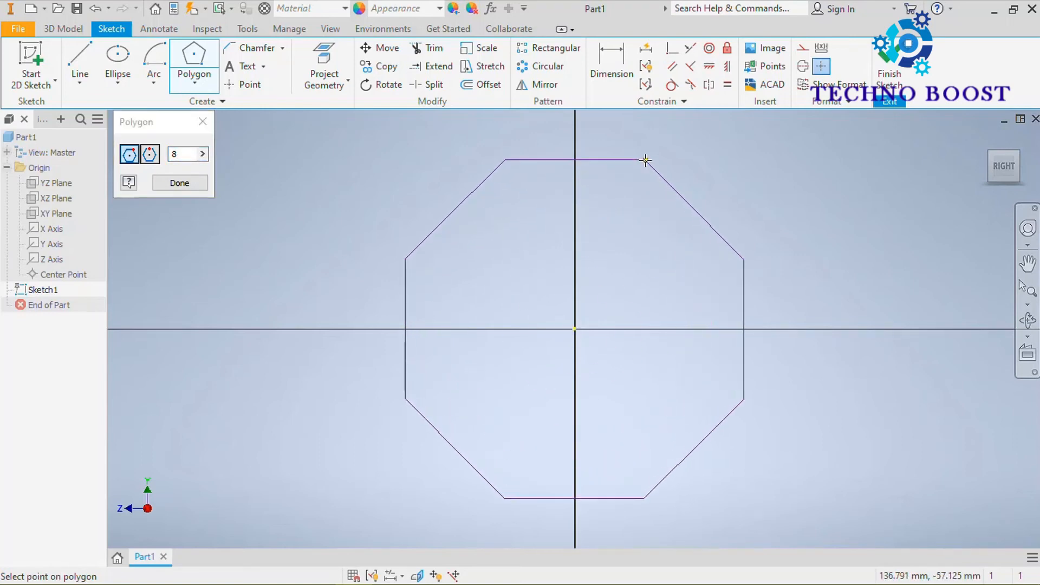
click(645, 160)
scroll(564, 210, down, 3)
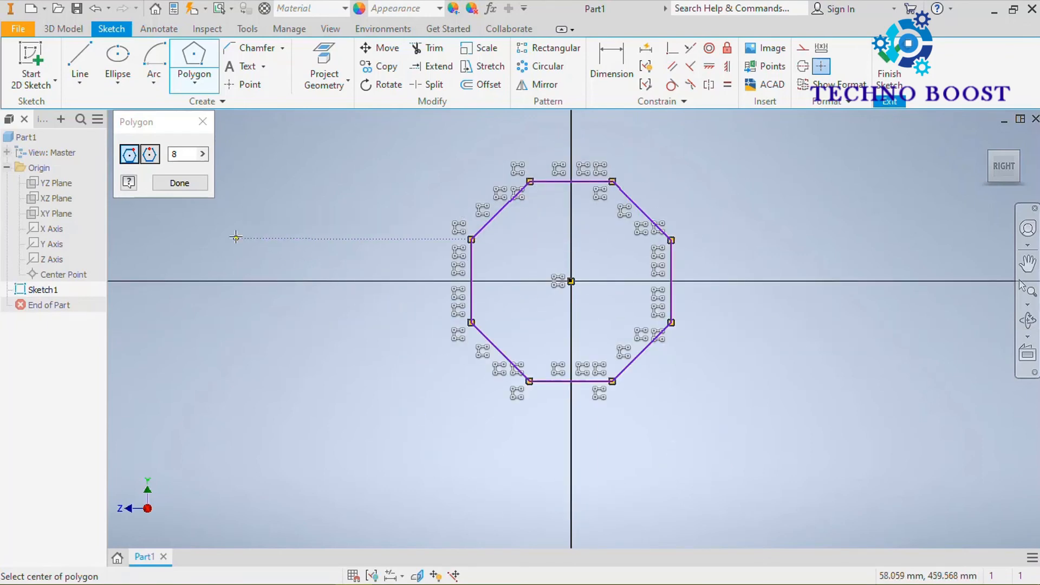
click(187, 185)
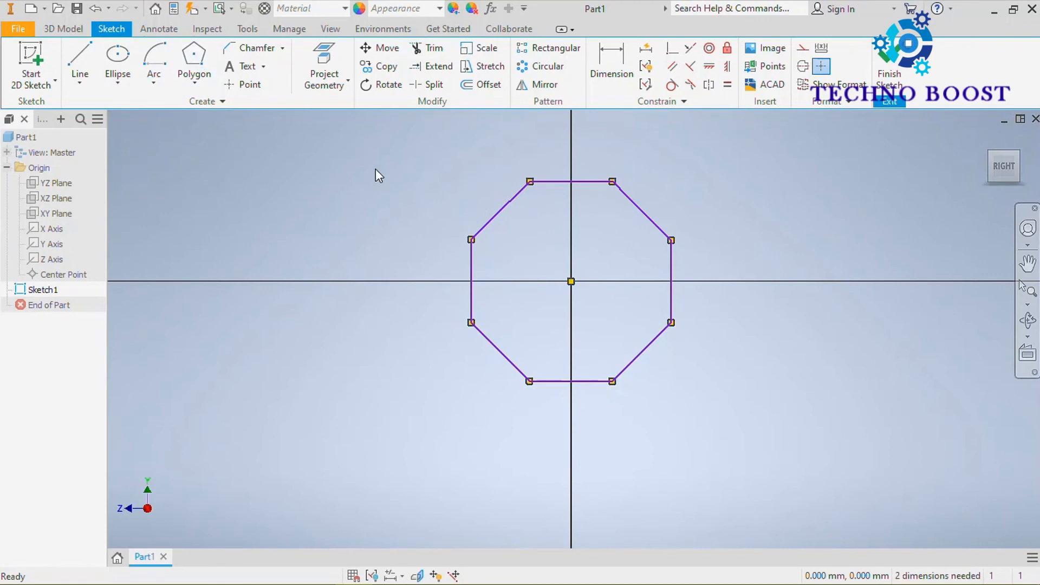
Draw a circumscribed eight-sided polygon diagonally above the first, centred about 211 mm above the horizontal axis and 388 mm beyond the vertical axis.
scroll(376, 168, down, 2)
middle_drag(459, 205, 444, 271)
scroll(577, 245, up, 3)
click(194, 60)
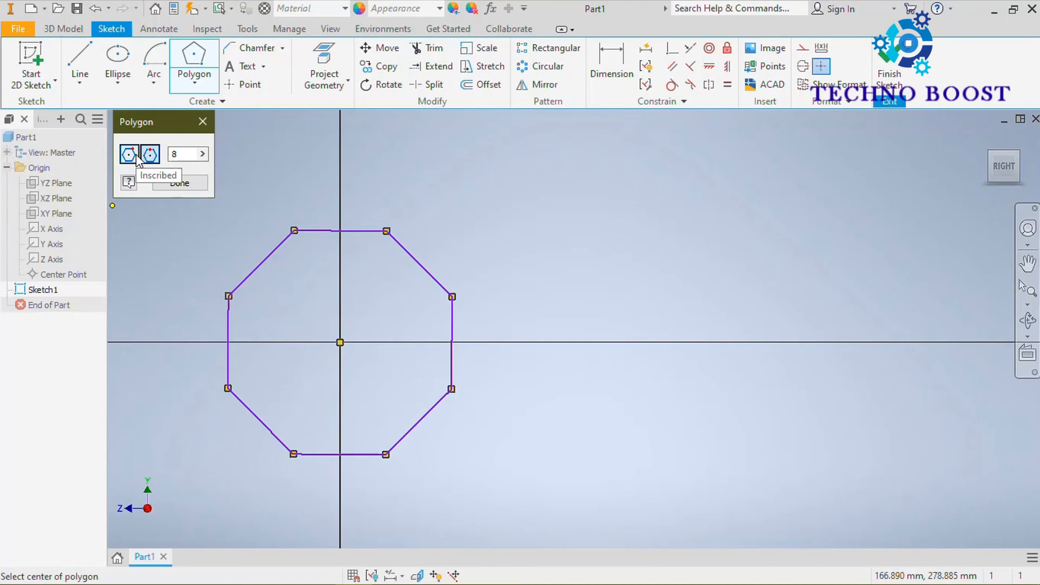
middle_drag(337, 341, 421, 293)
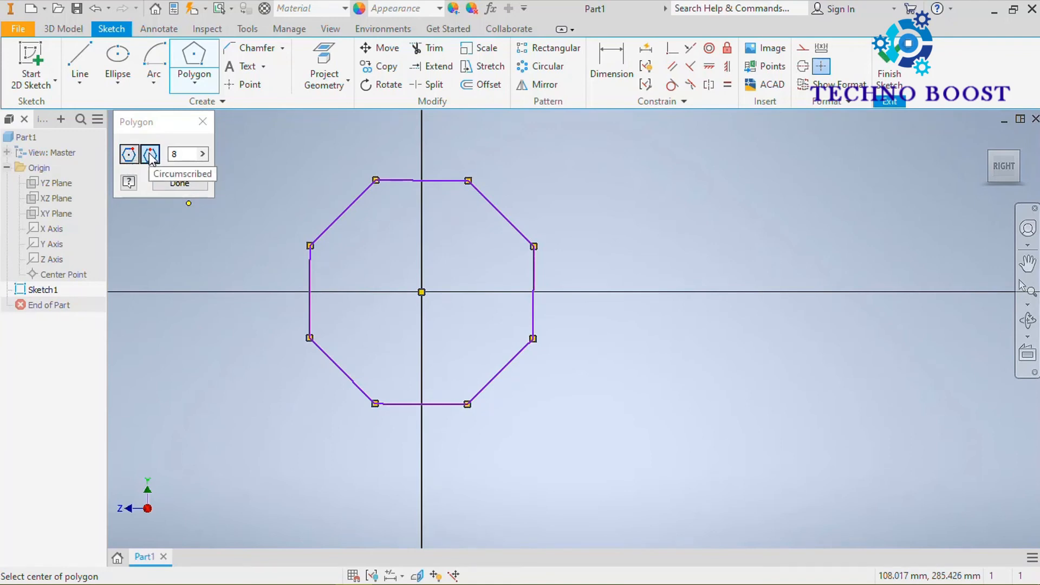
mouse_move(515, 186)
middle_down()
mouse_move(332, 379)
mouse_move(332, 367)
middle_up()
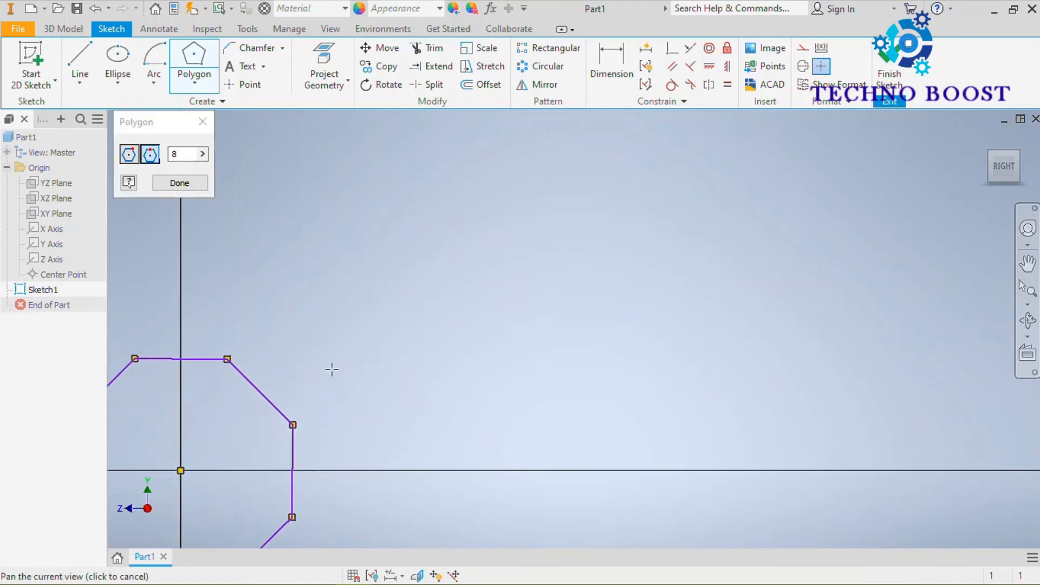
click(499, 298)
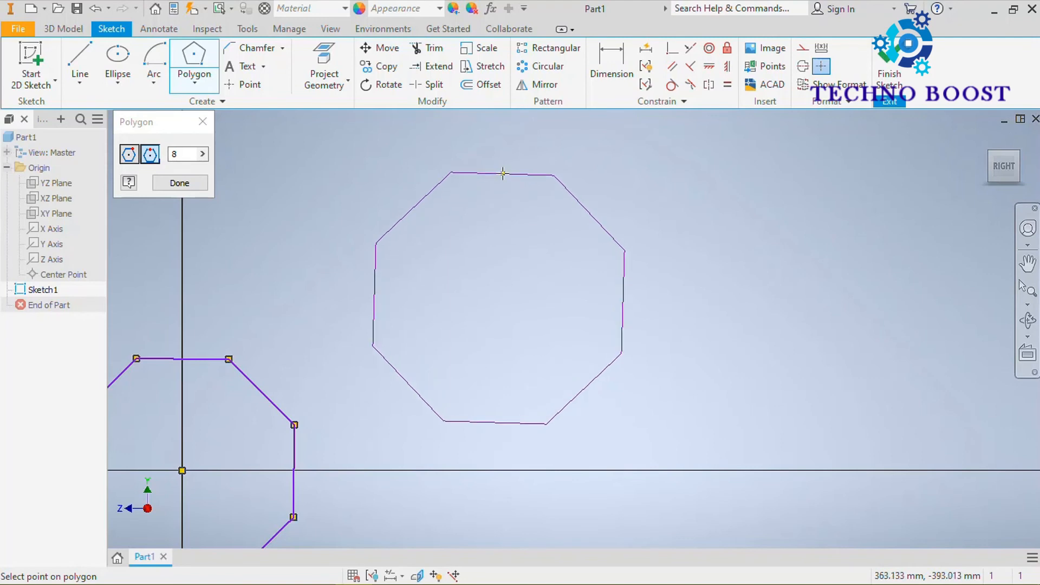
click(501, 170)
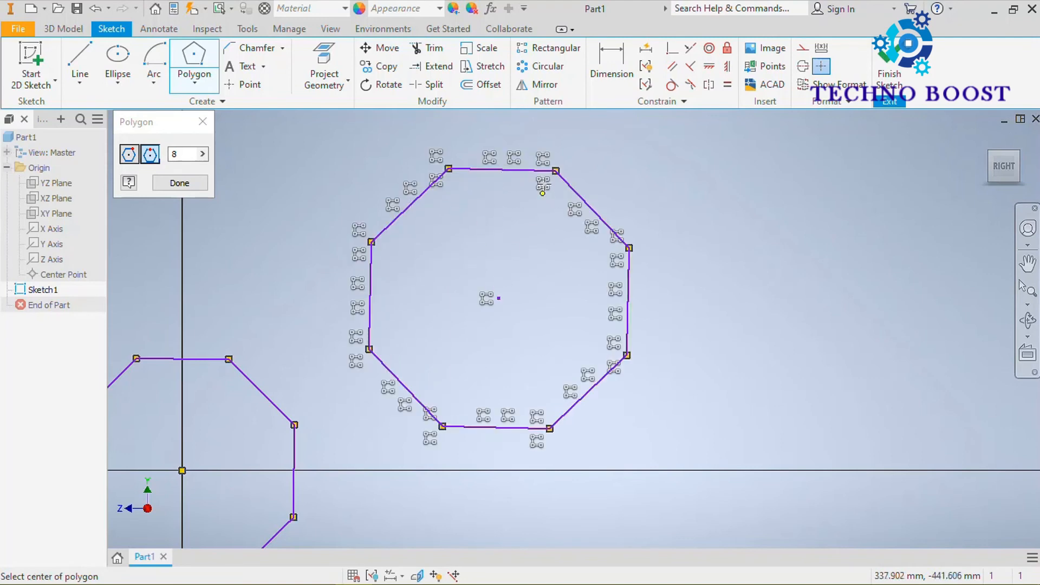
scroll(490, 287, down, 2)
mouse_move(490, 283)
middle_down()
mouse_move(529, 201)
mouse_move(488, 328)
middle_up()
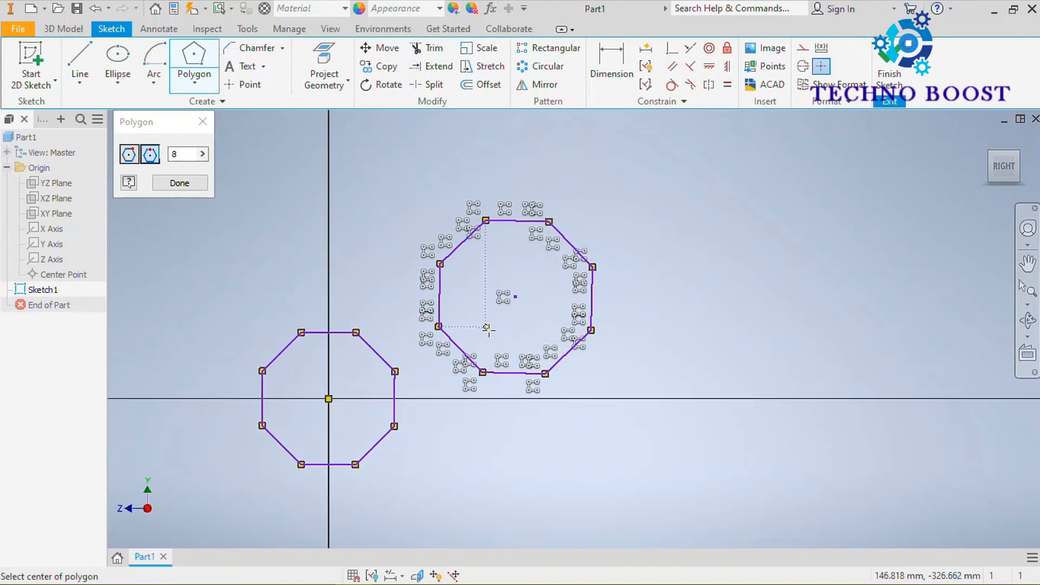
middle_drag(546, 262, 529, 278)
scroll(595, 221, down, 2)
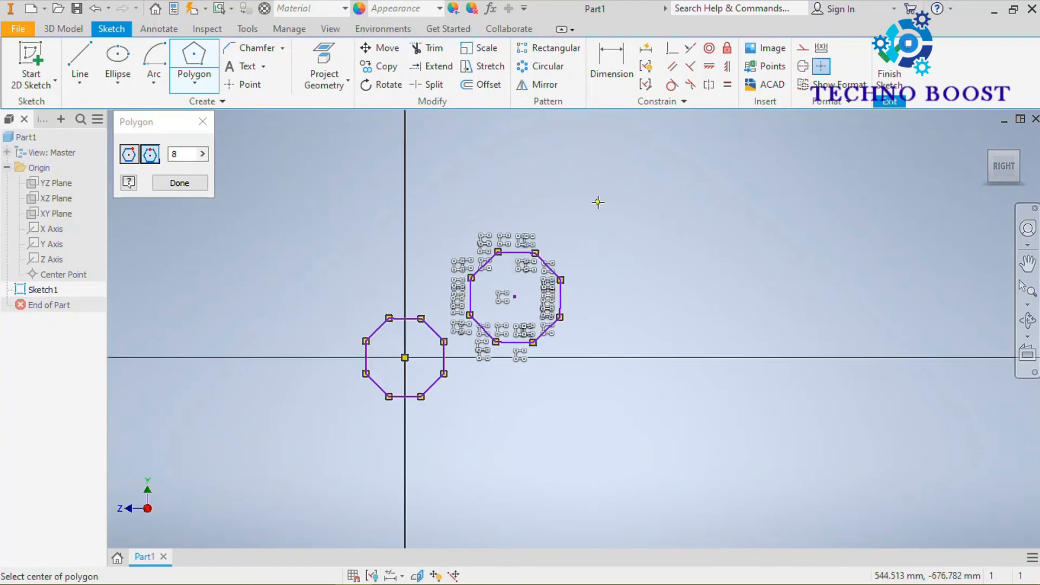
click(196, 184)
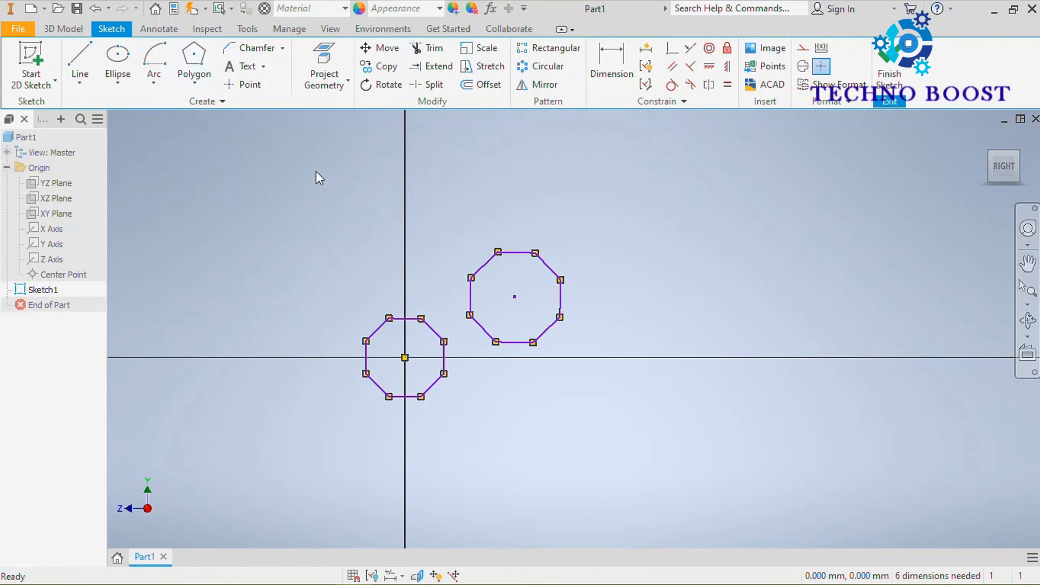
Delete both octagons completely, including the leftover edges of the one around the origin.
drag(608, 166, 460, 409)
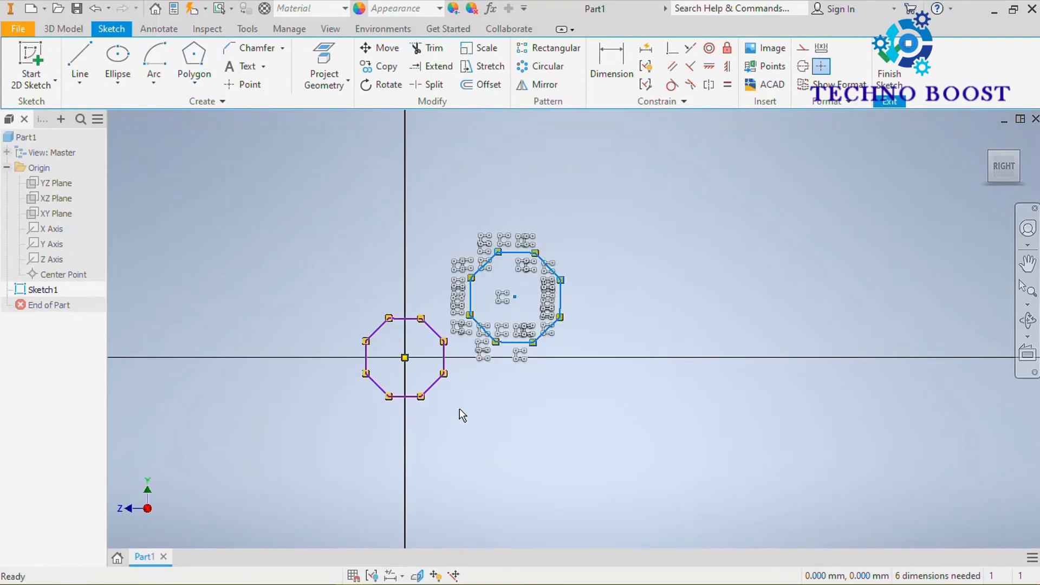
key(Delete)
drag(483, 279, 421, 428)
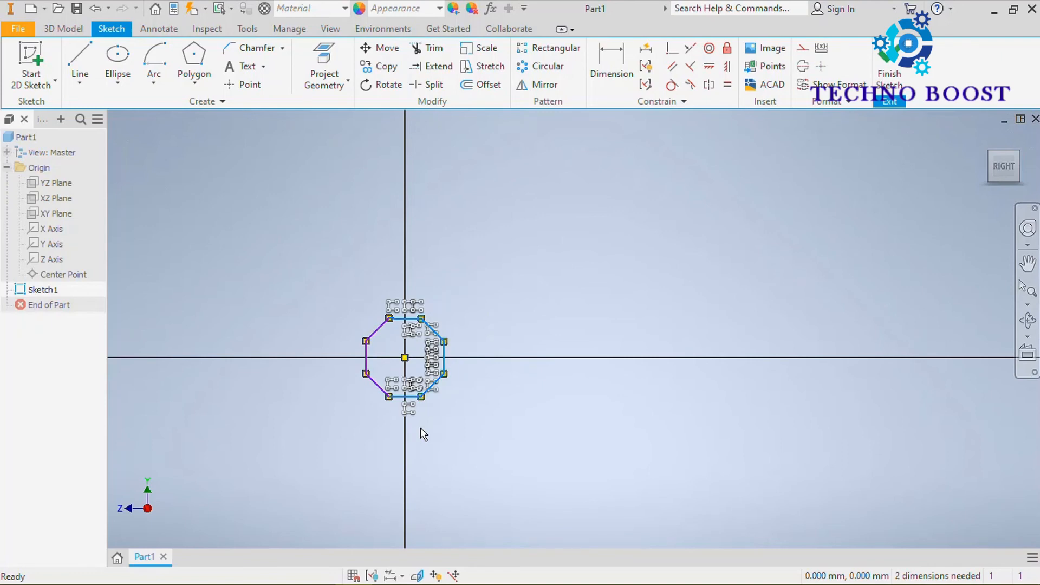
key(Delete)
scroll(393, 394, down, 5)
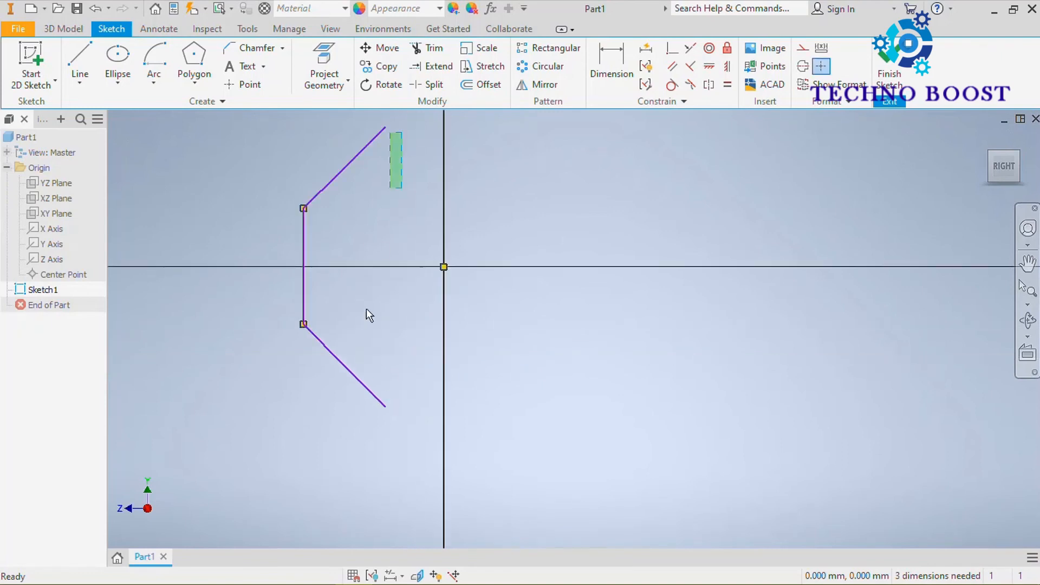
key(ctrl+a)
drag(389, 230, 243, 450)
key(Delete)
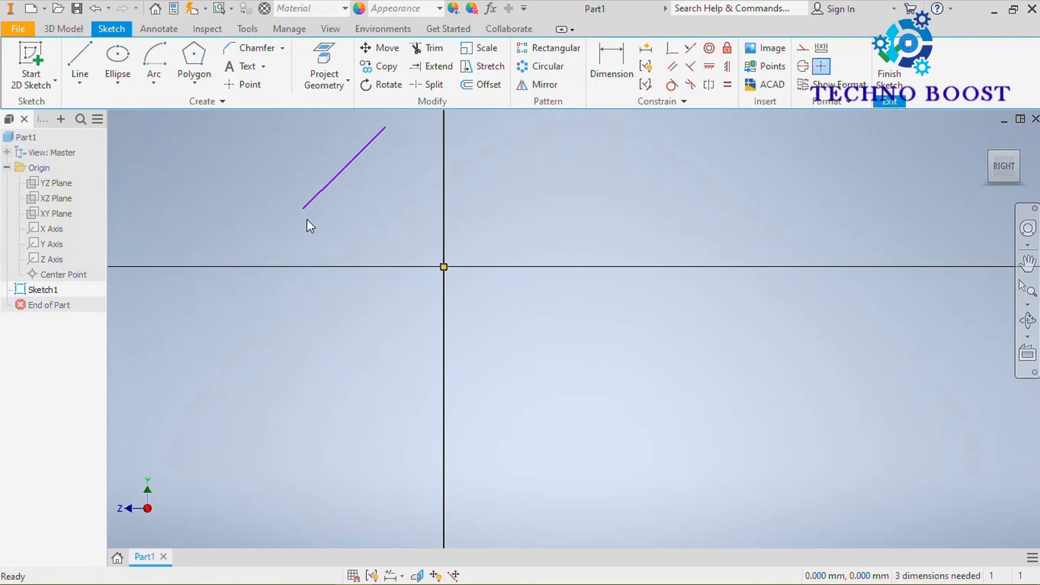
click(313, 198)
key(Delete)
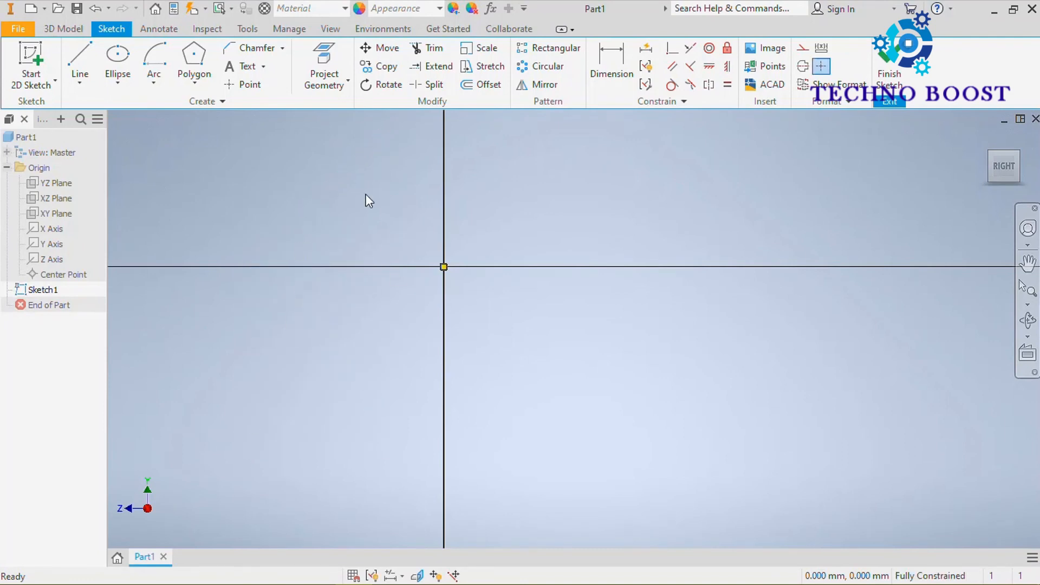
Draw a center-point circle centred on the sketch origin.
middle_drag(365, 194, 370, 280)
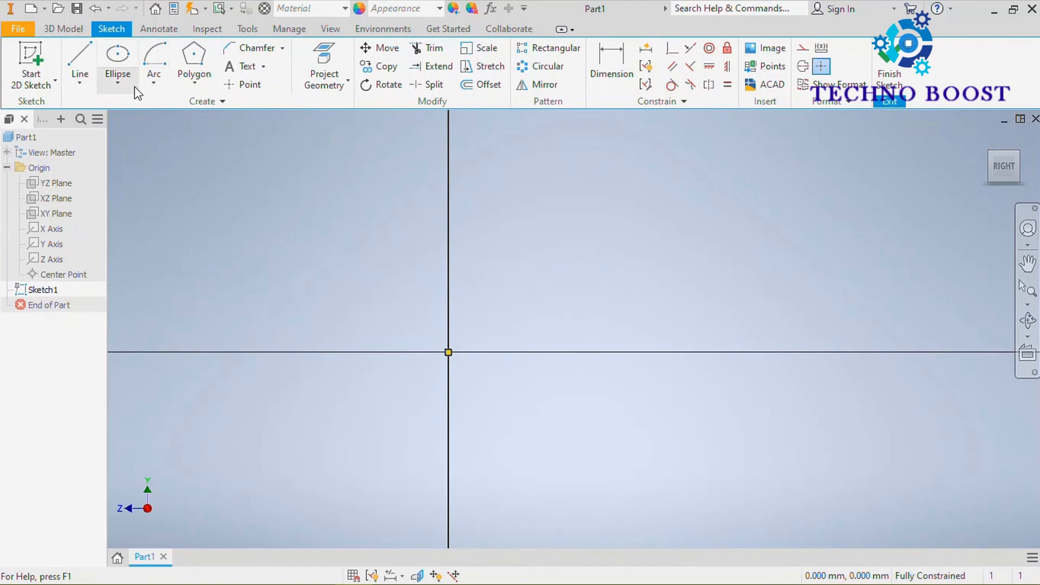
click(117, 83)
click(148, 105)
middle_drag(418, 326, 367, 271)
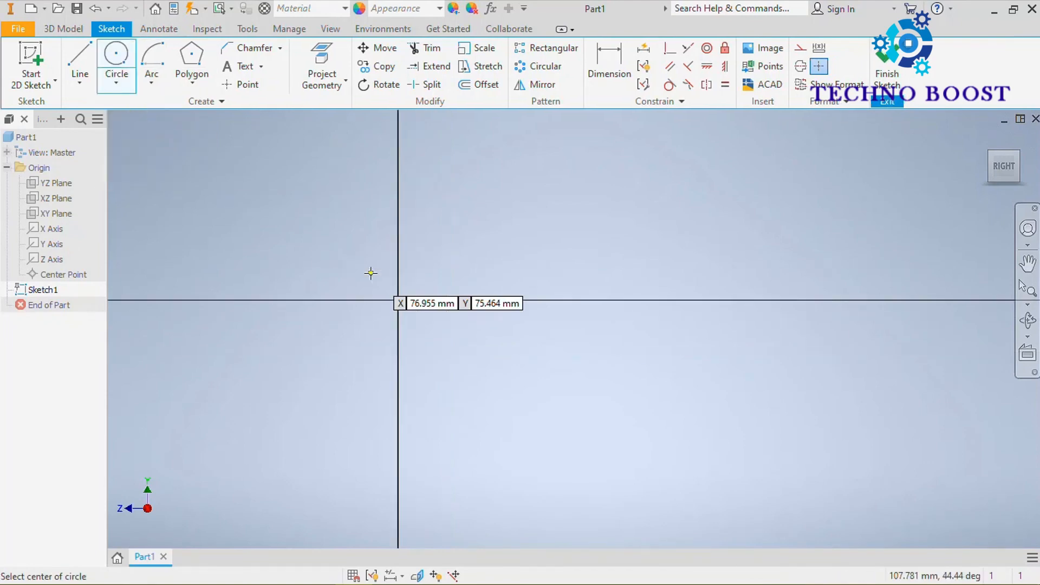
click(398, 300)
click(432, 165)
Draw a second center-point circle of about 460 mm radius, centred on the horizontal axis about 943 mm from the origin.
scroll(433, 207, down, 3)
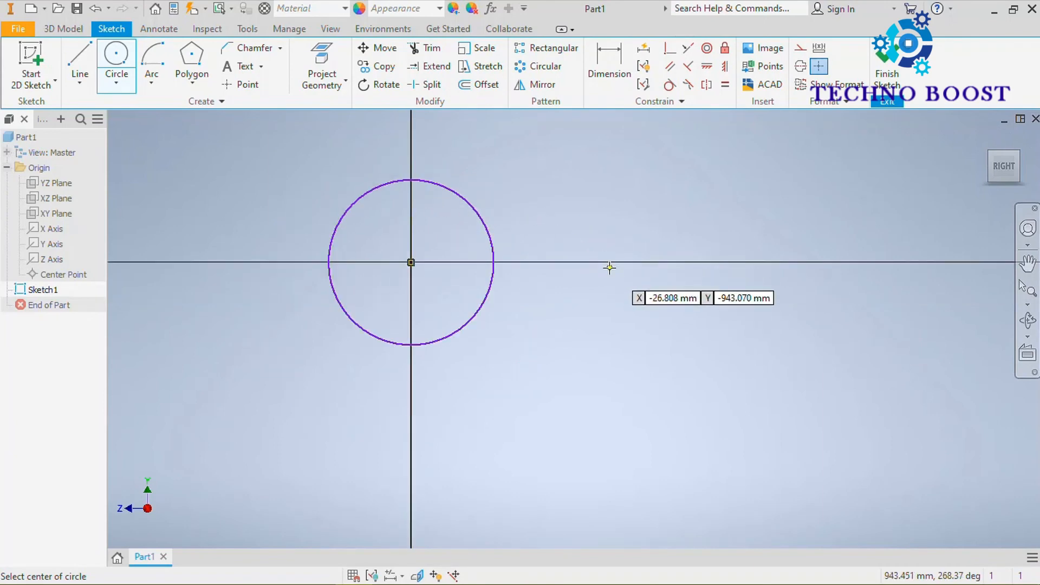
click(610, 262)
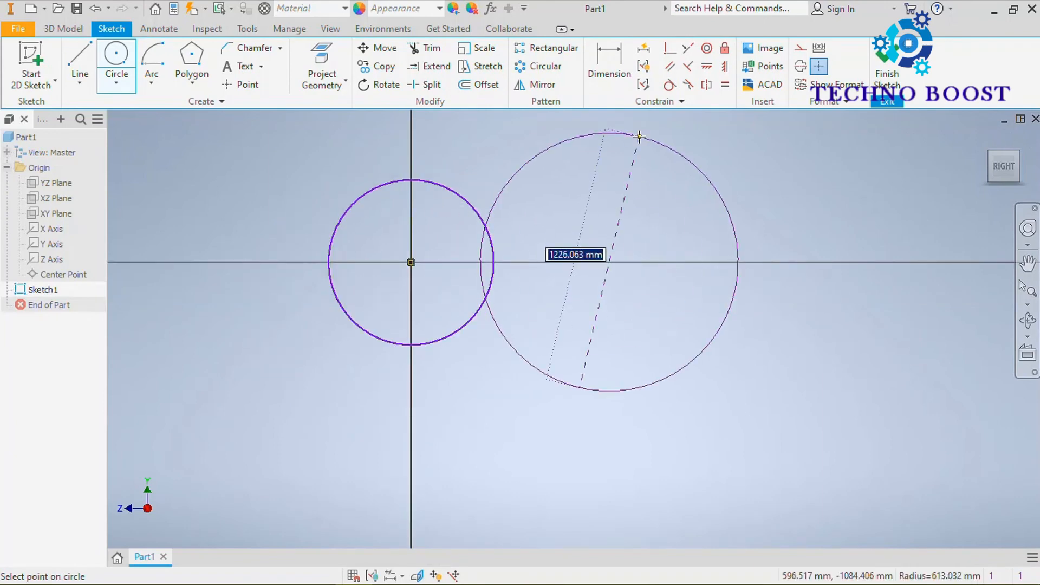
click(636, 166)
key(Escape)
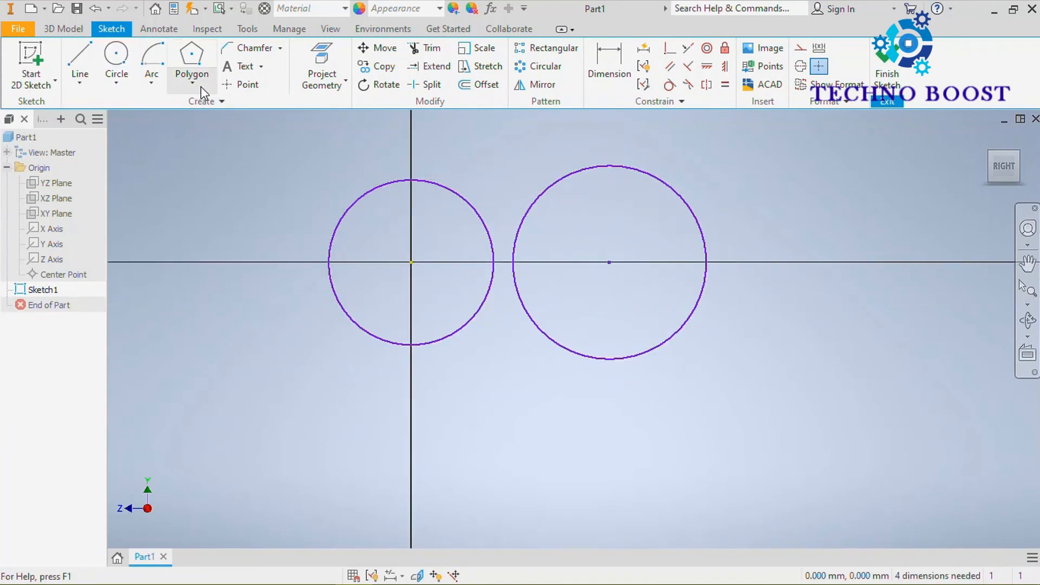
Draw an inscribed eight-sided polygon centred on the origin, with its vertices on the first circle.
click(191, 53)
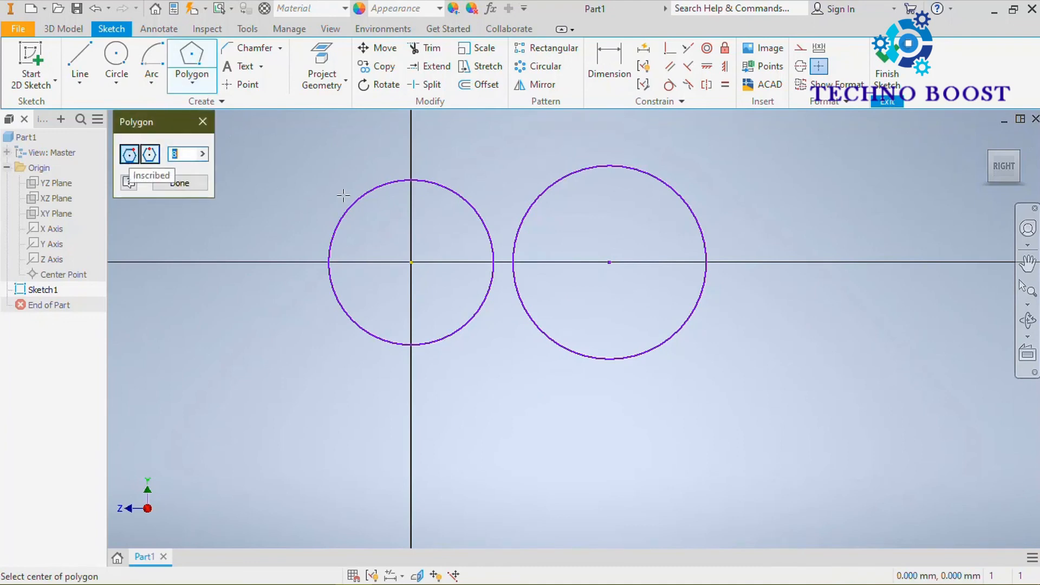
click(412, 263)
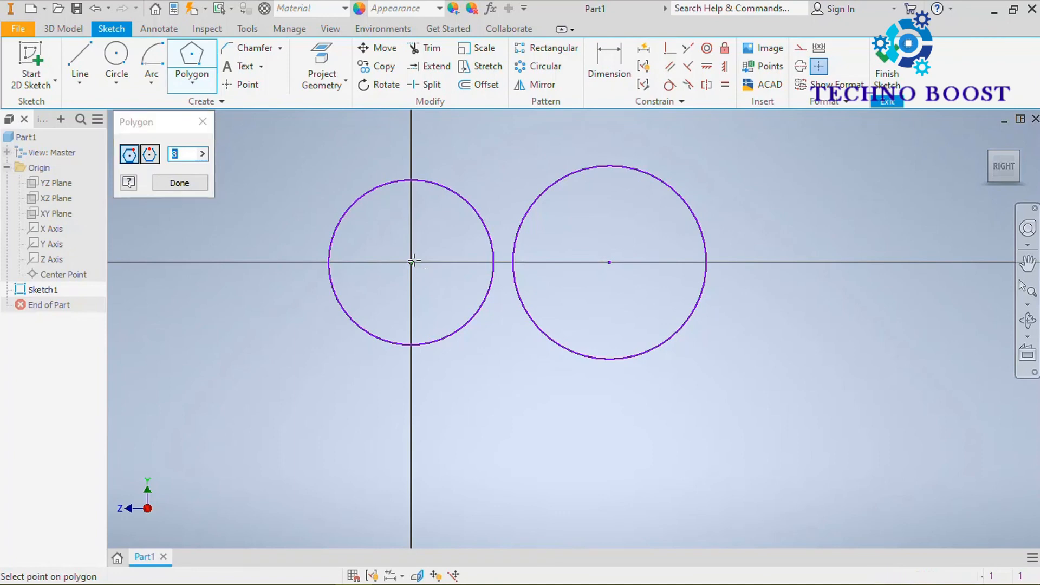
text(8)
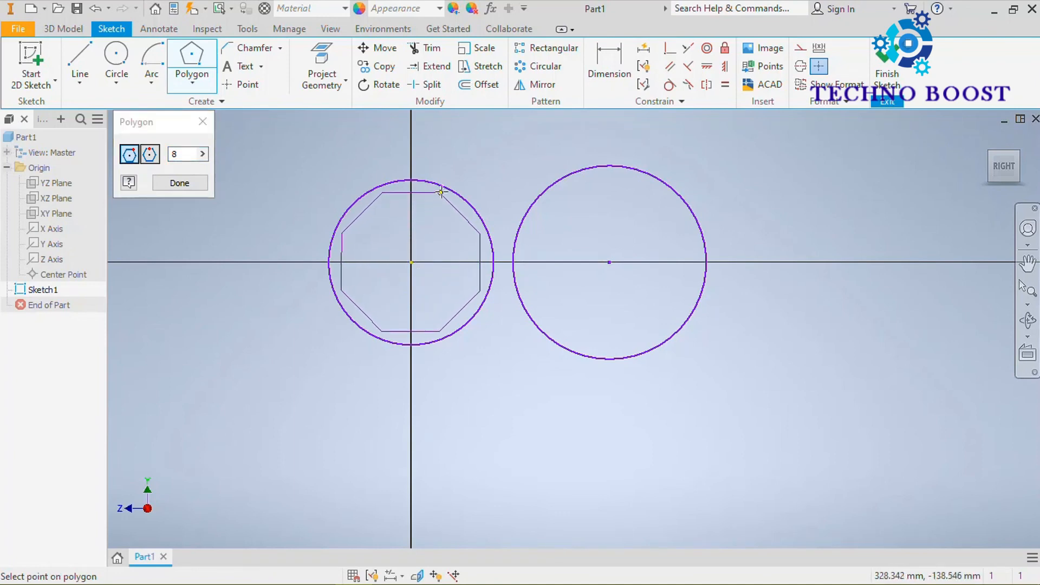
click(445, 187)
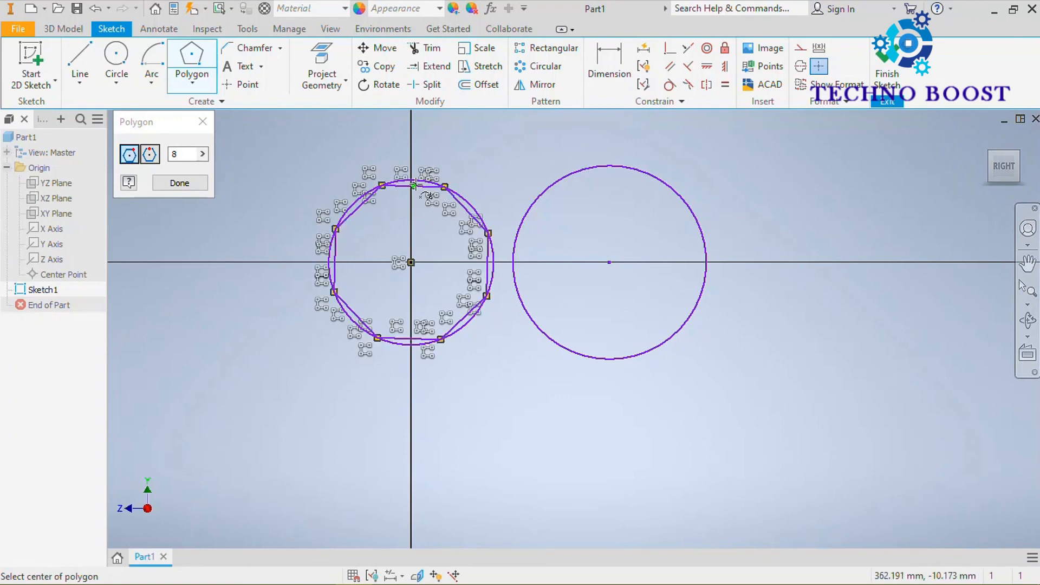
scroll(433, 186, up, 5)
scroll(351, 138, down, 3)
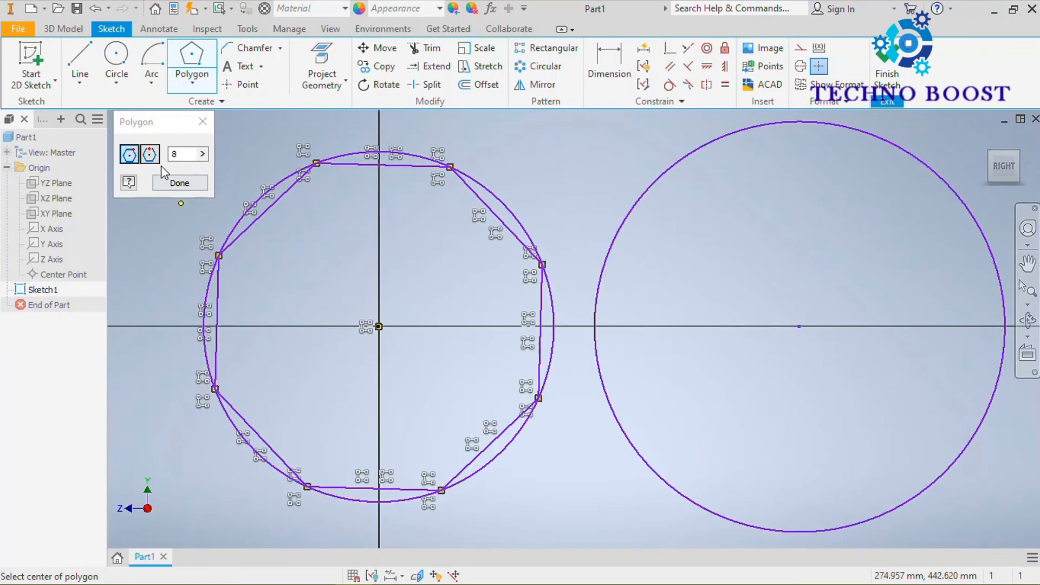
Draw a circumscribed eight-sided polygon around the second circle, sharing its centre and touching its topmost point, and finish the Polygon command.
scroll(482, 208, down, 5)
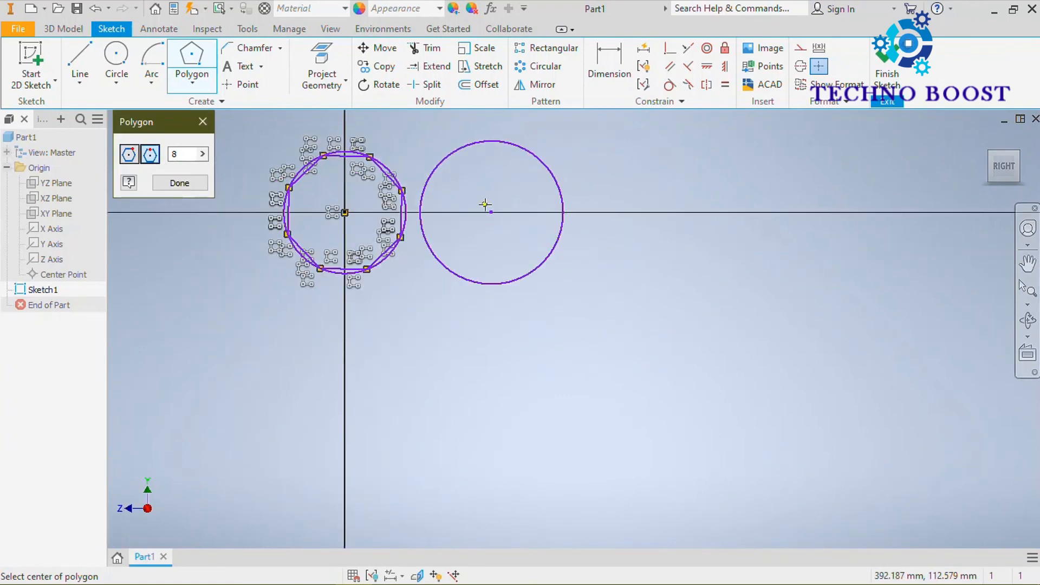
scroll(487, 174, up, 3)
middle_drag(502, 218, 523, 297)
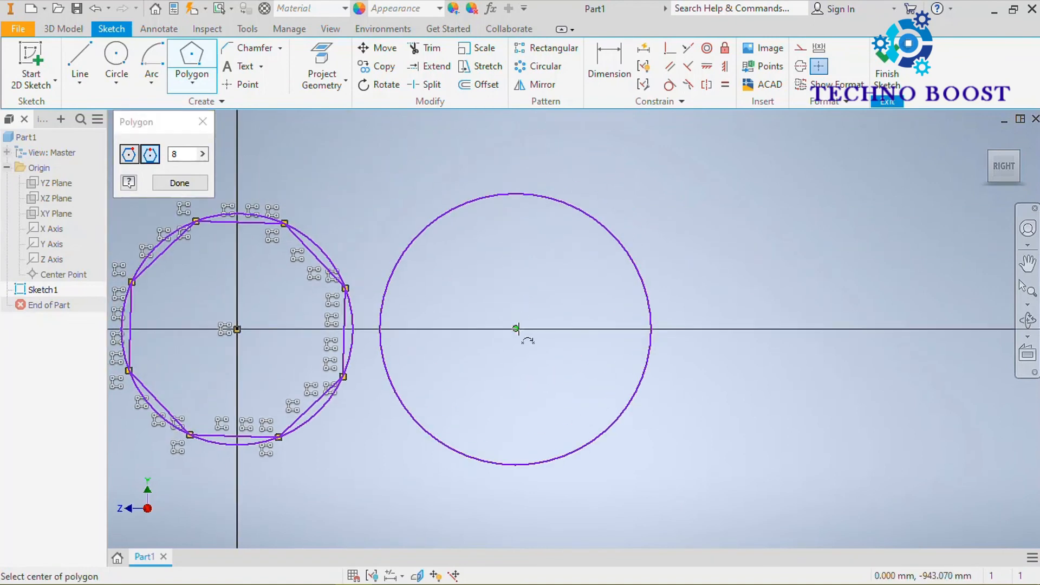
click(516, 328)
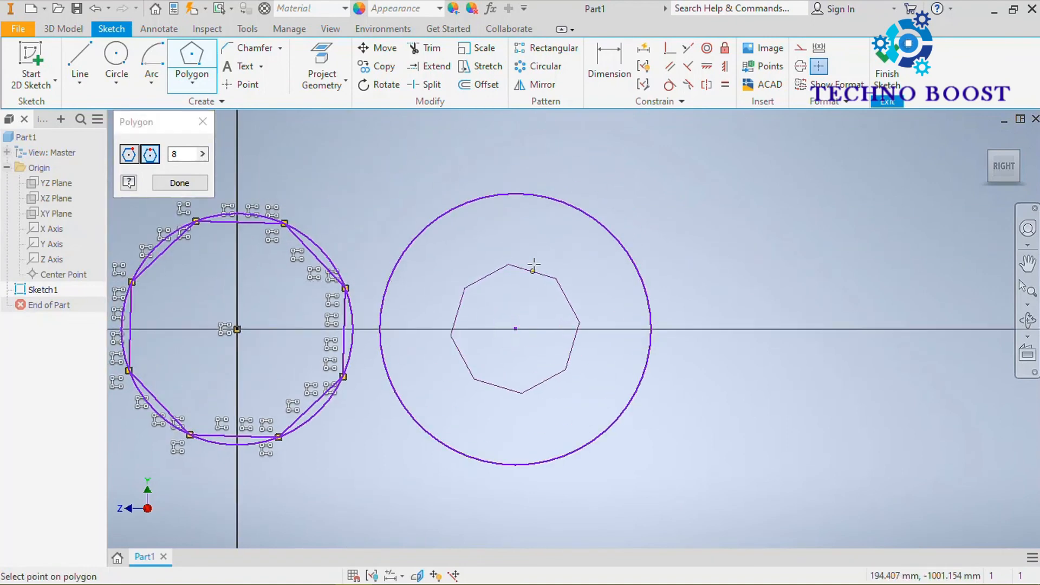
click(516, 193)
scroll(465, 255, up, 3)
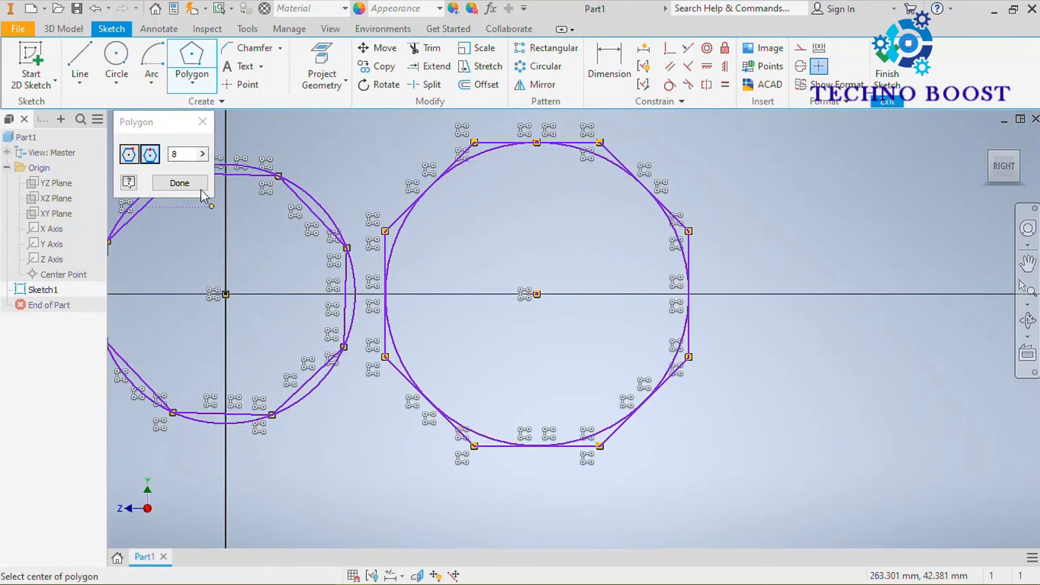
click(179, 183)
middle_drag(394, 111, 544, 163)
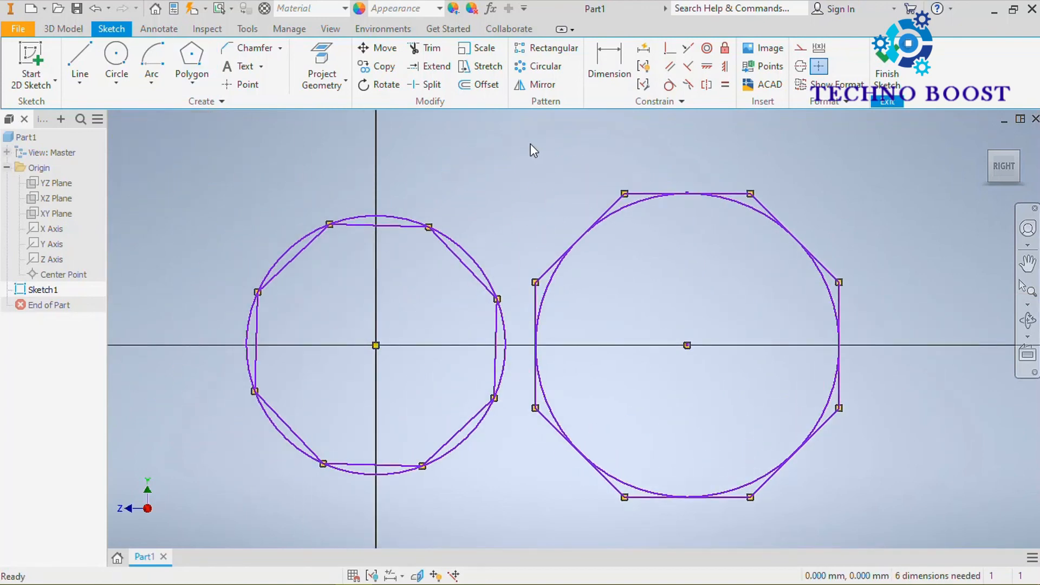